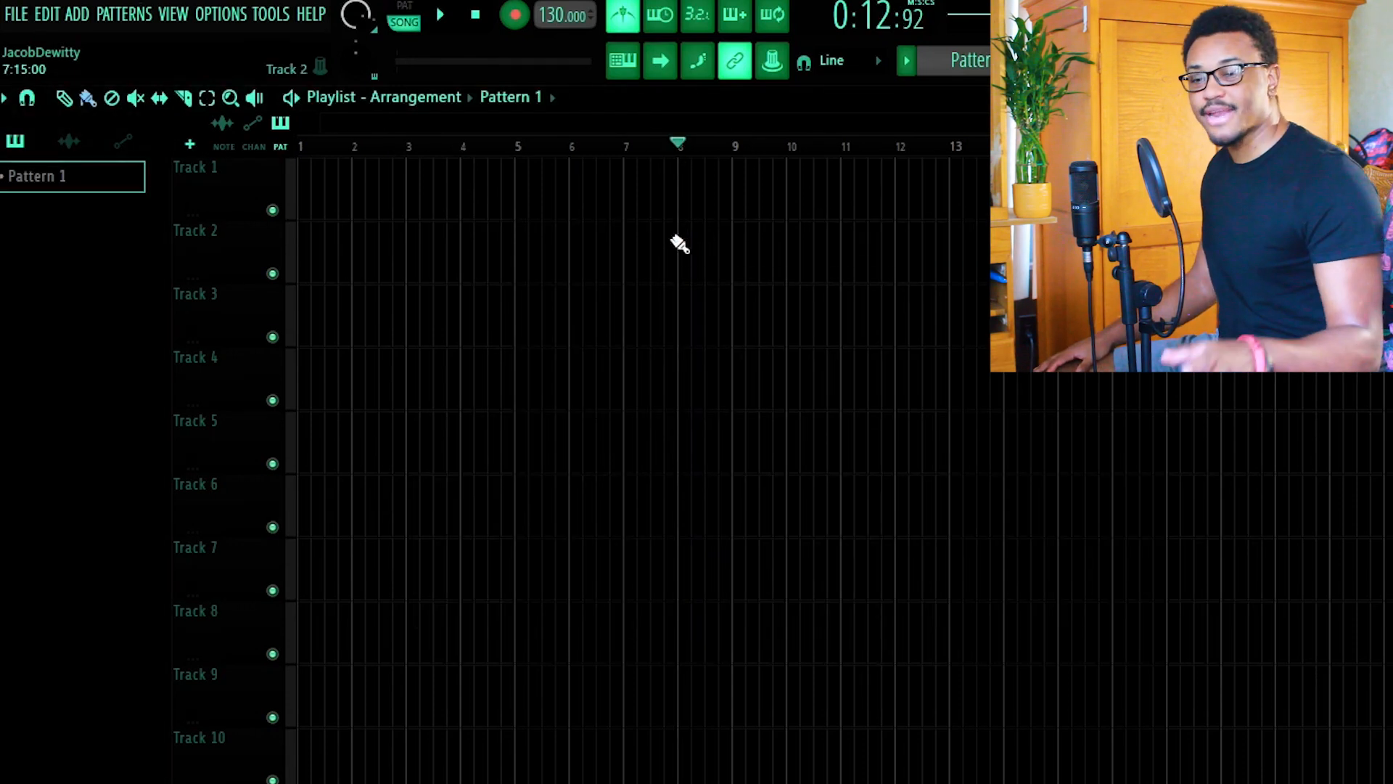
{"action": "left_click_drag", "start_coordinate": [675, 158], "coordinate": [215, 206]}
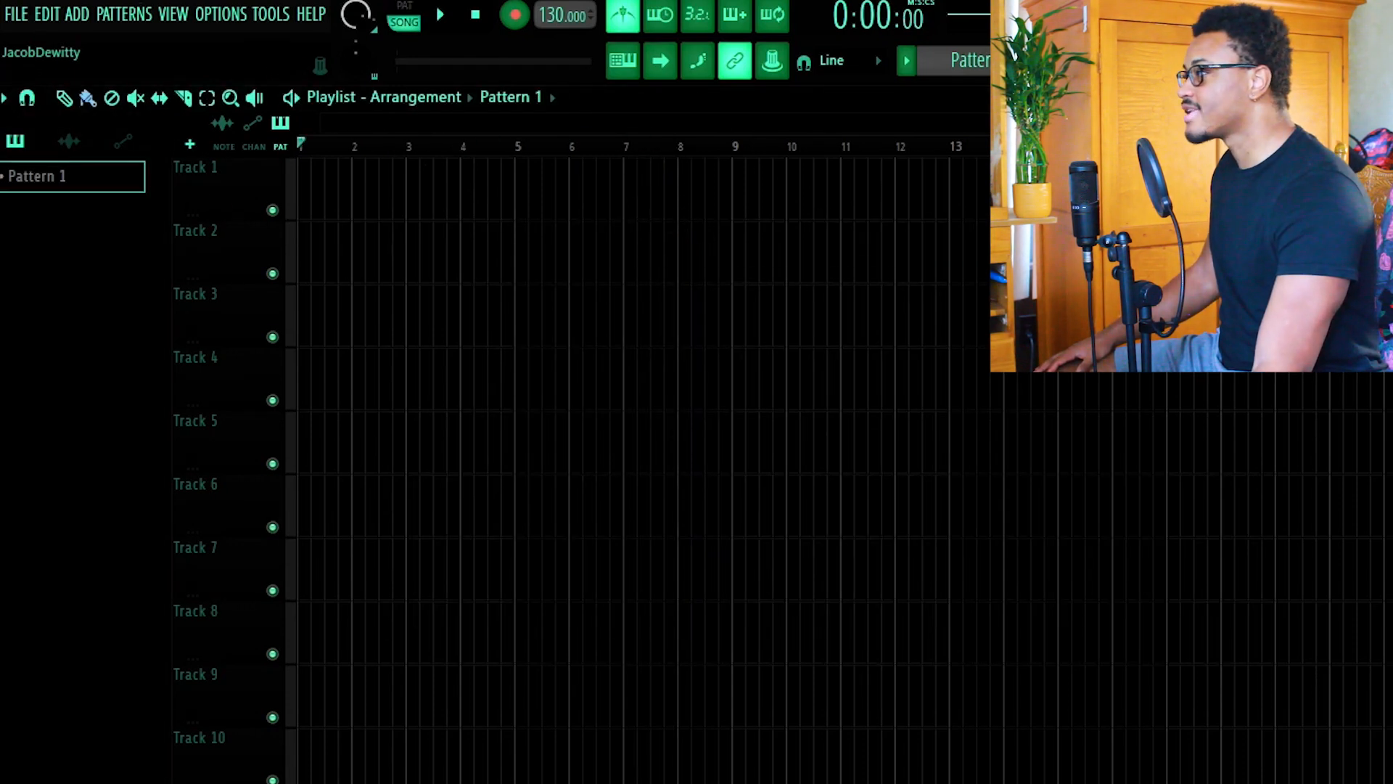
{"action": "left_click", "coordinate": [15, 14]}
{"action": "mouse_move", "coordinate": [228, 250]}
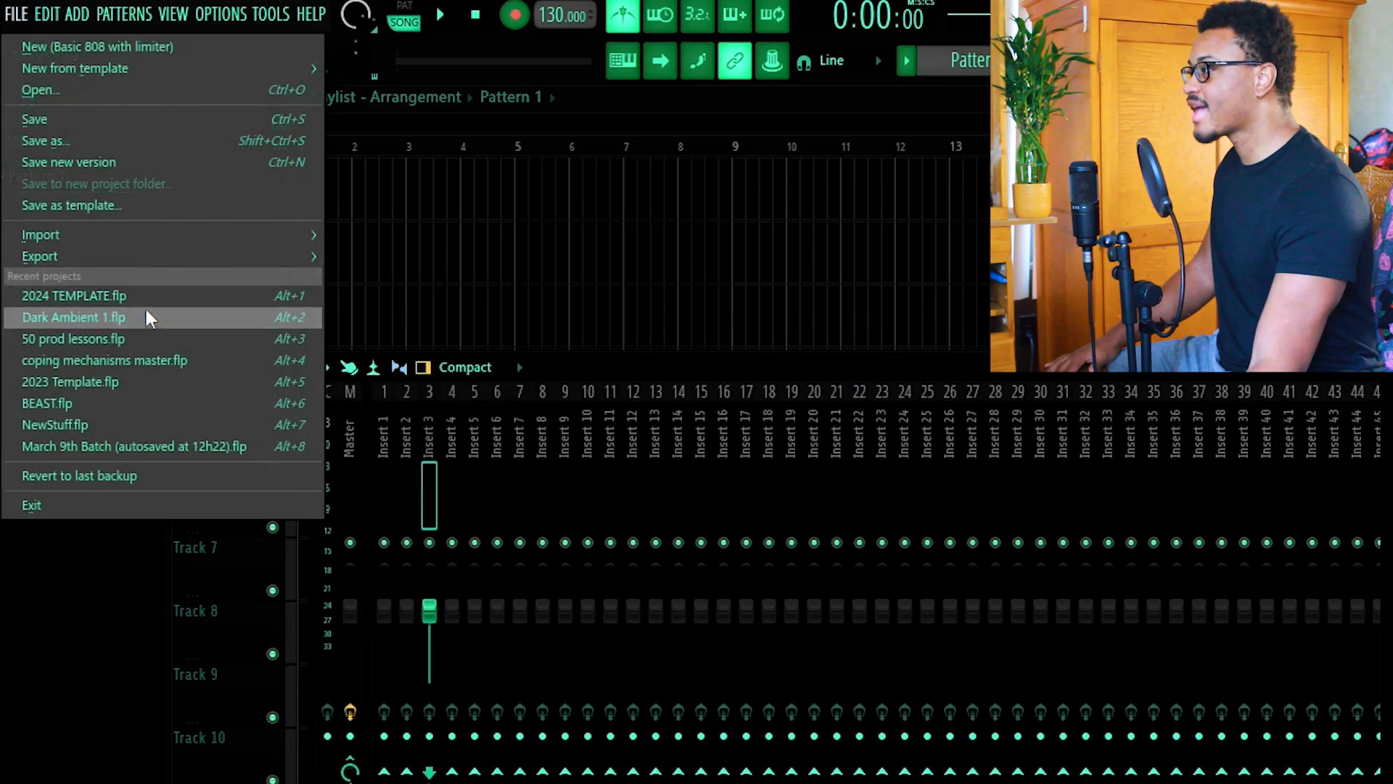
{"action": "mouse_move", "coordinate": [77, 15]}
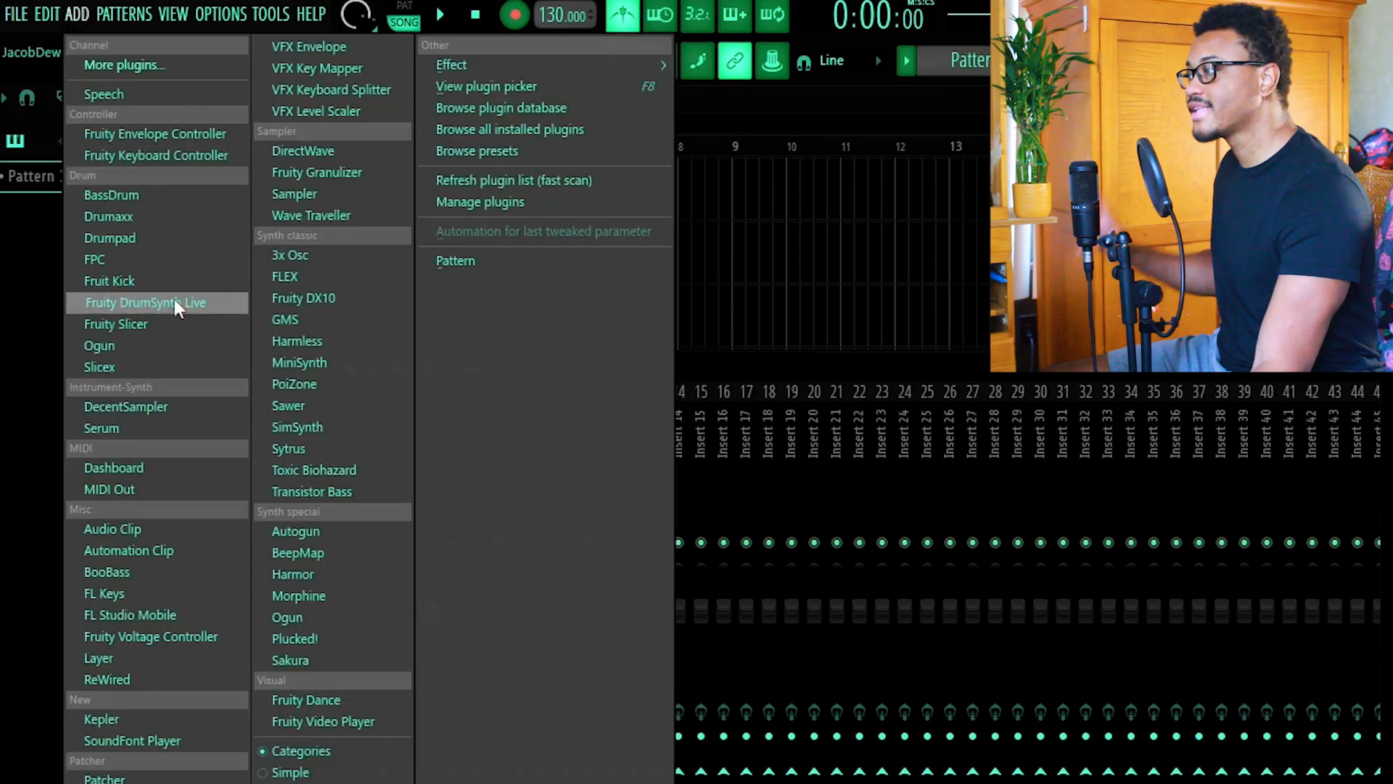
{"action": "left_click", "coordinate": [144, 237]}
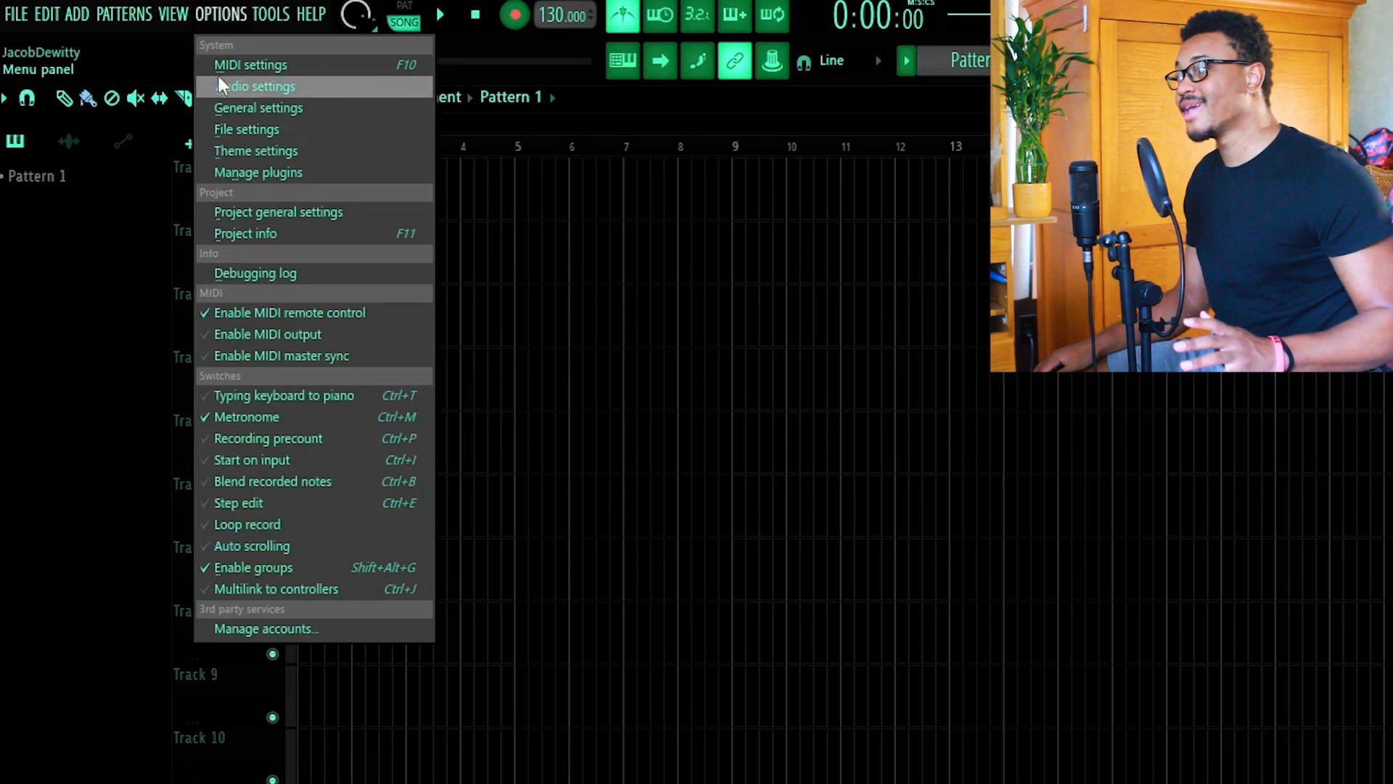
Open the audio settings and review the installed output devices, sample rate and ASIO options
{"action": "left_click", "coordinate": [221, 85]}
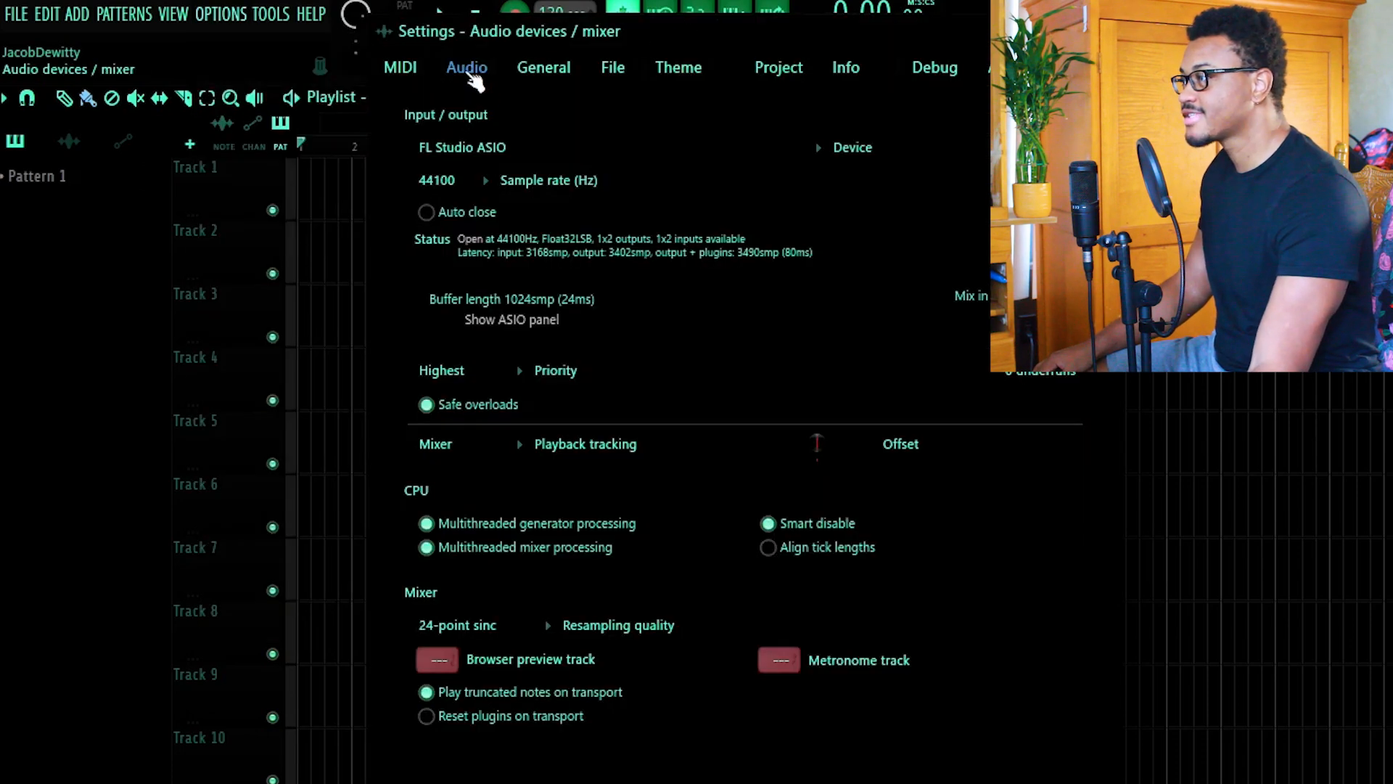
{"action": "left_click", "coordinate": [645, 149]}
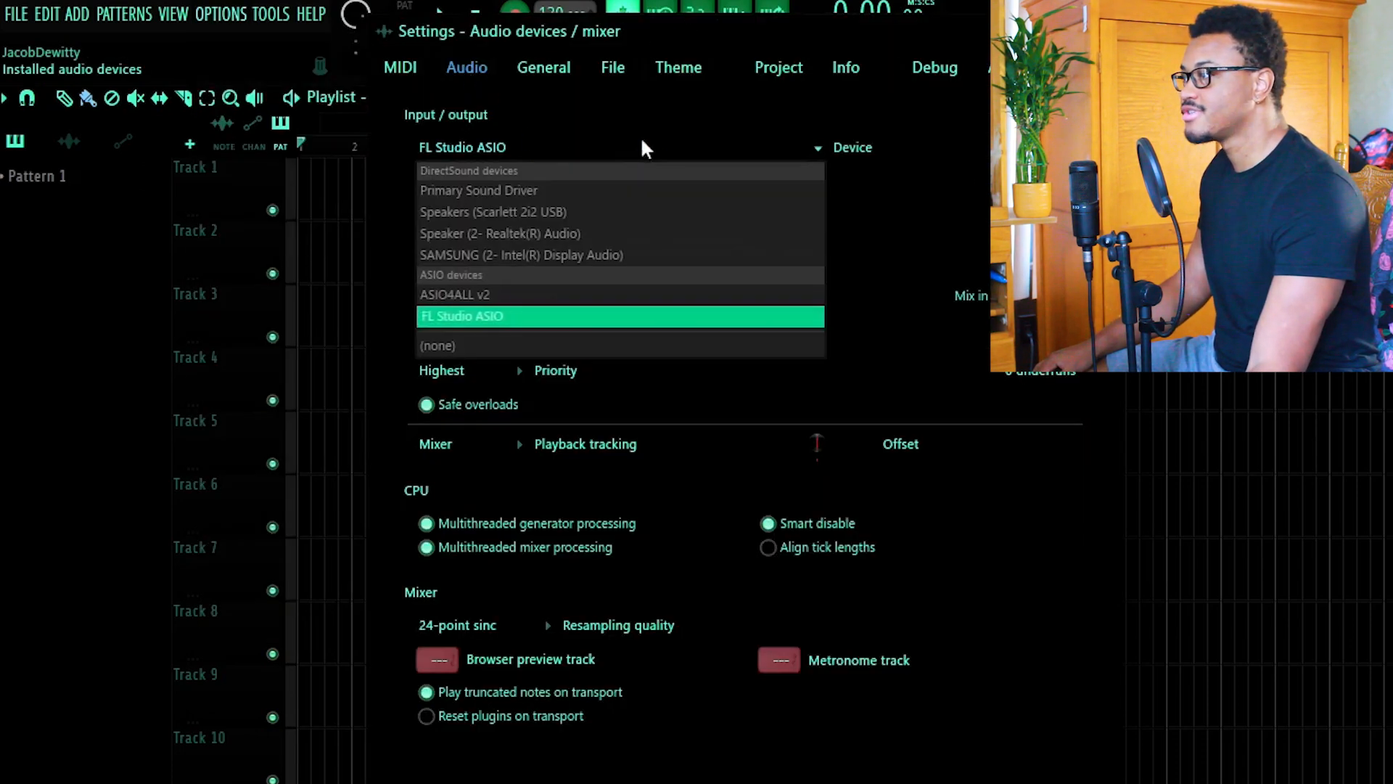
{"action": "left_click", "coordinate": [645, 149]}
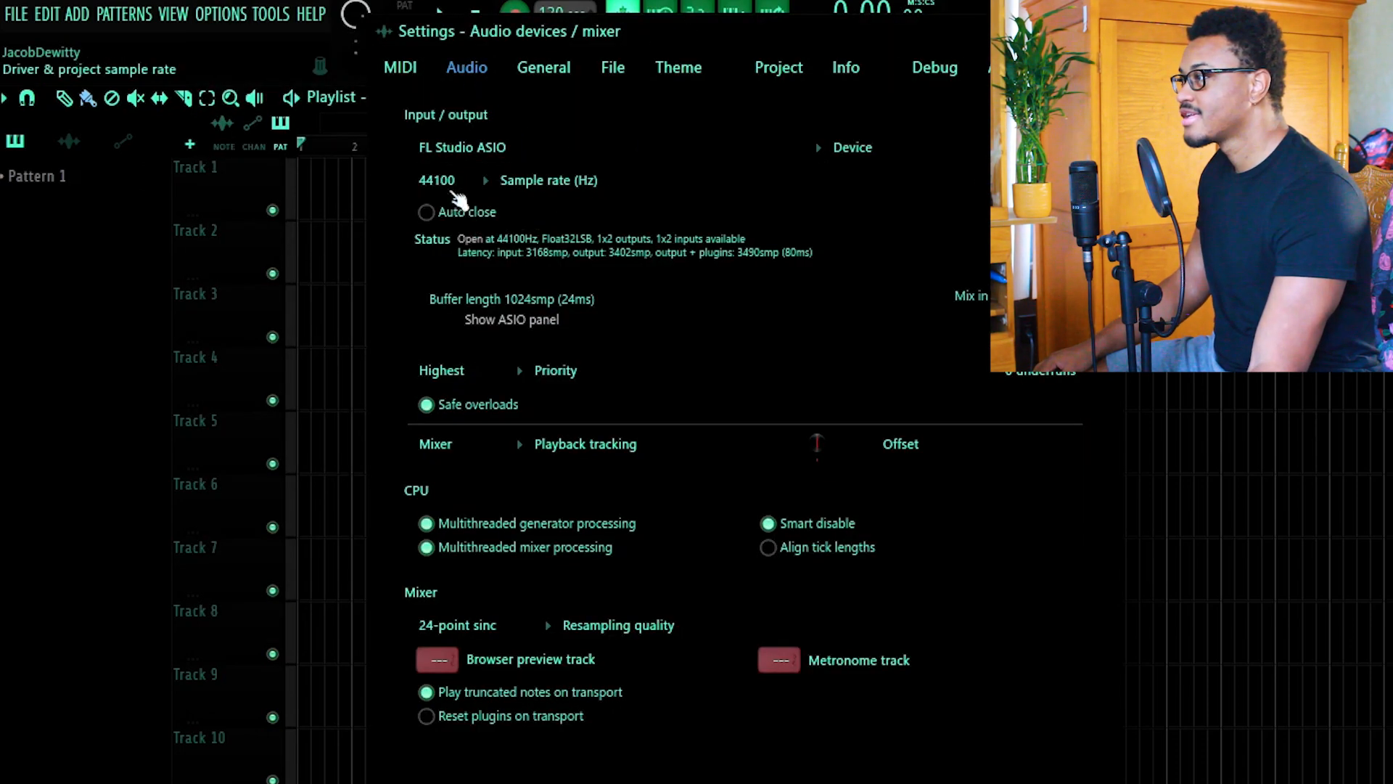
{"action": "left_click", "coordinate": [579, 323]}
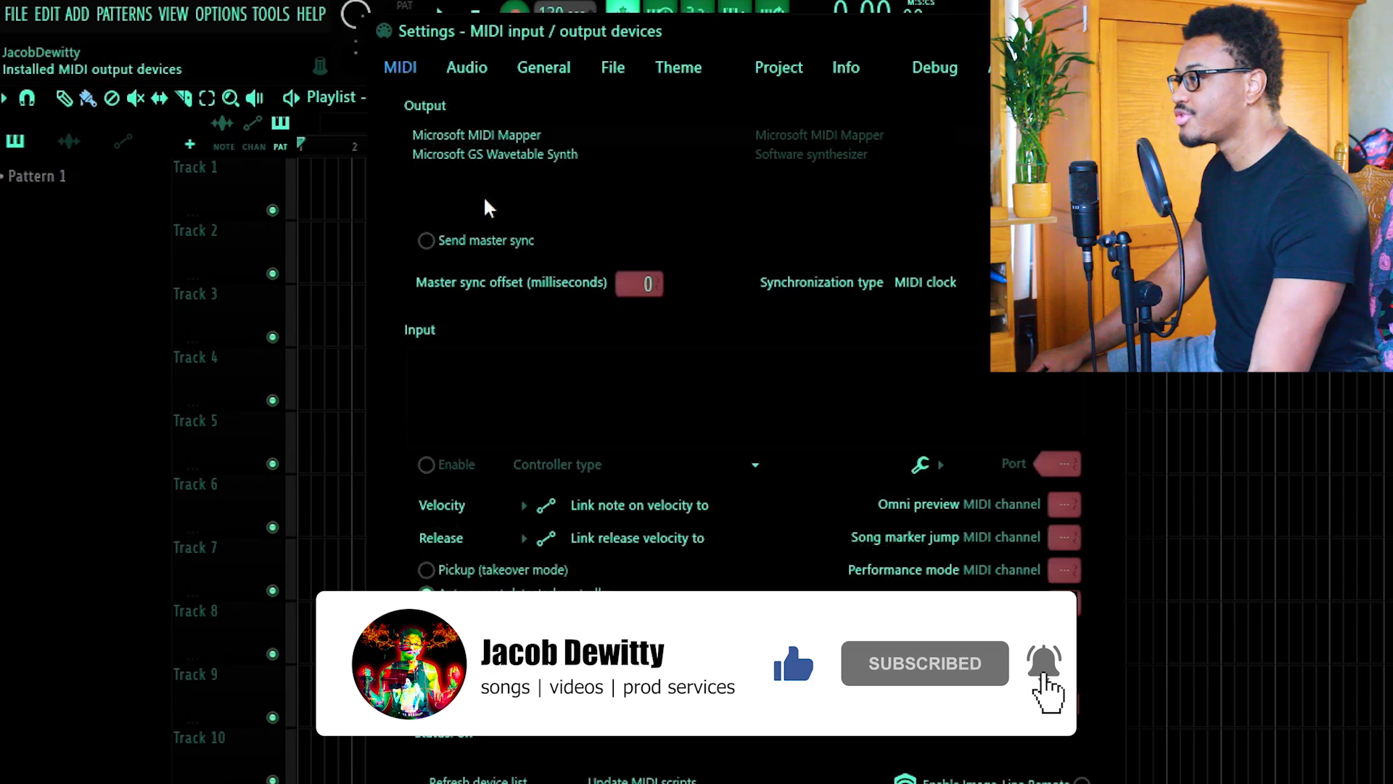
Try out the Default, Dark Glow, Veela and Dark orange theme presets
{"action": "left_click", "coordinate": [693, 67]}
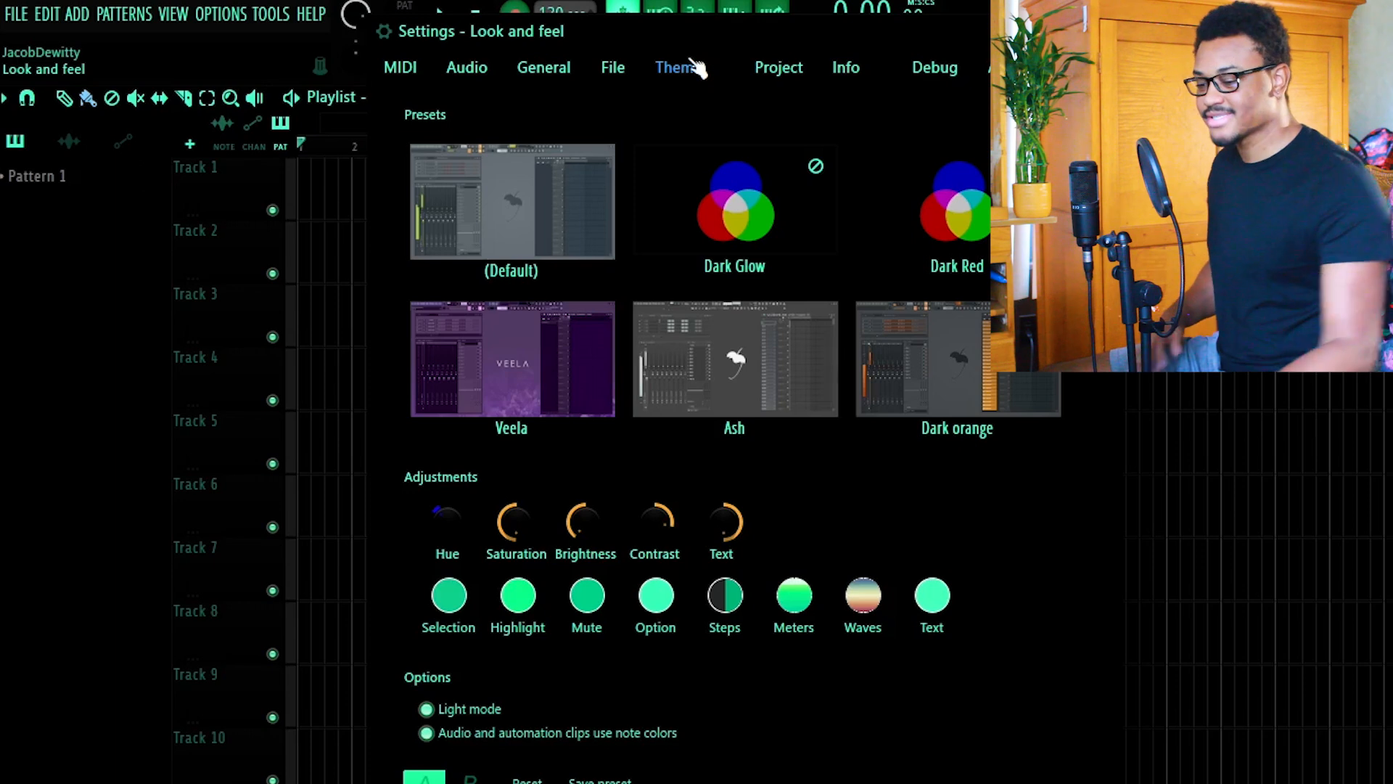
{"action": "left_click", "coordinate": [506, 192]}
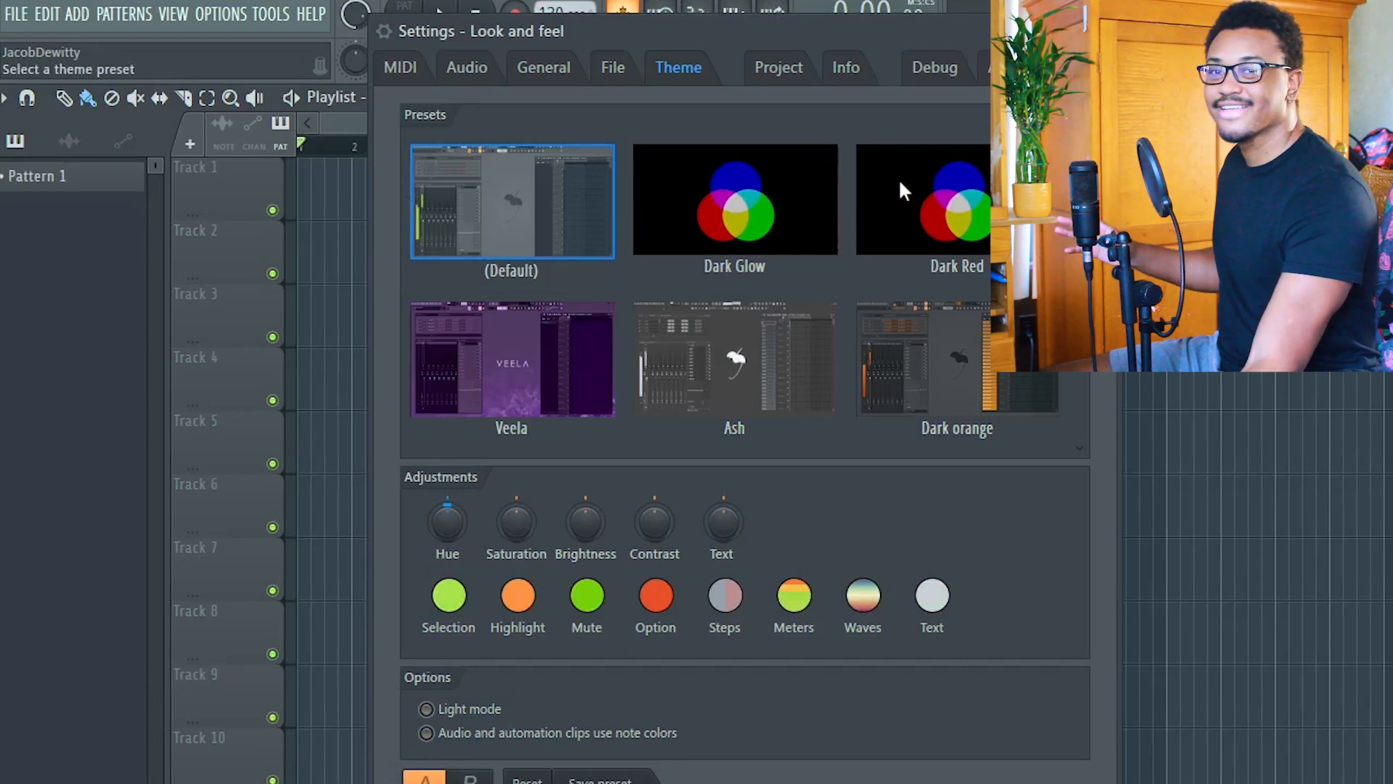
{"action": "left_click", "coordinate": [753, 218]}
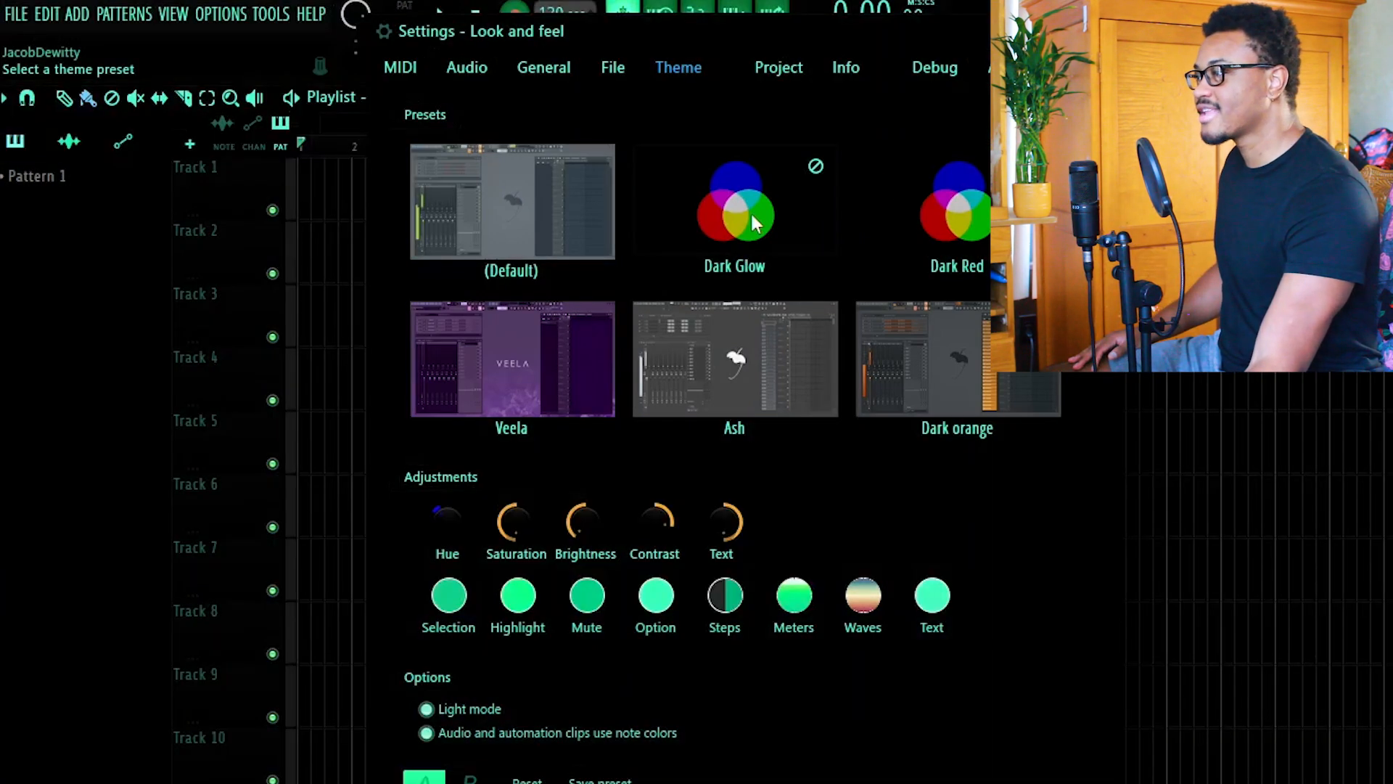
{"action": "left_click", "coordinate": [912, 202]}
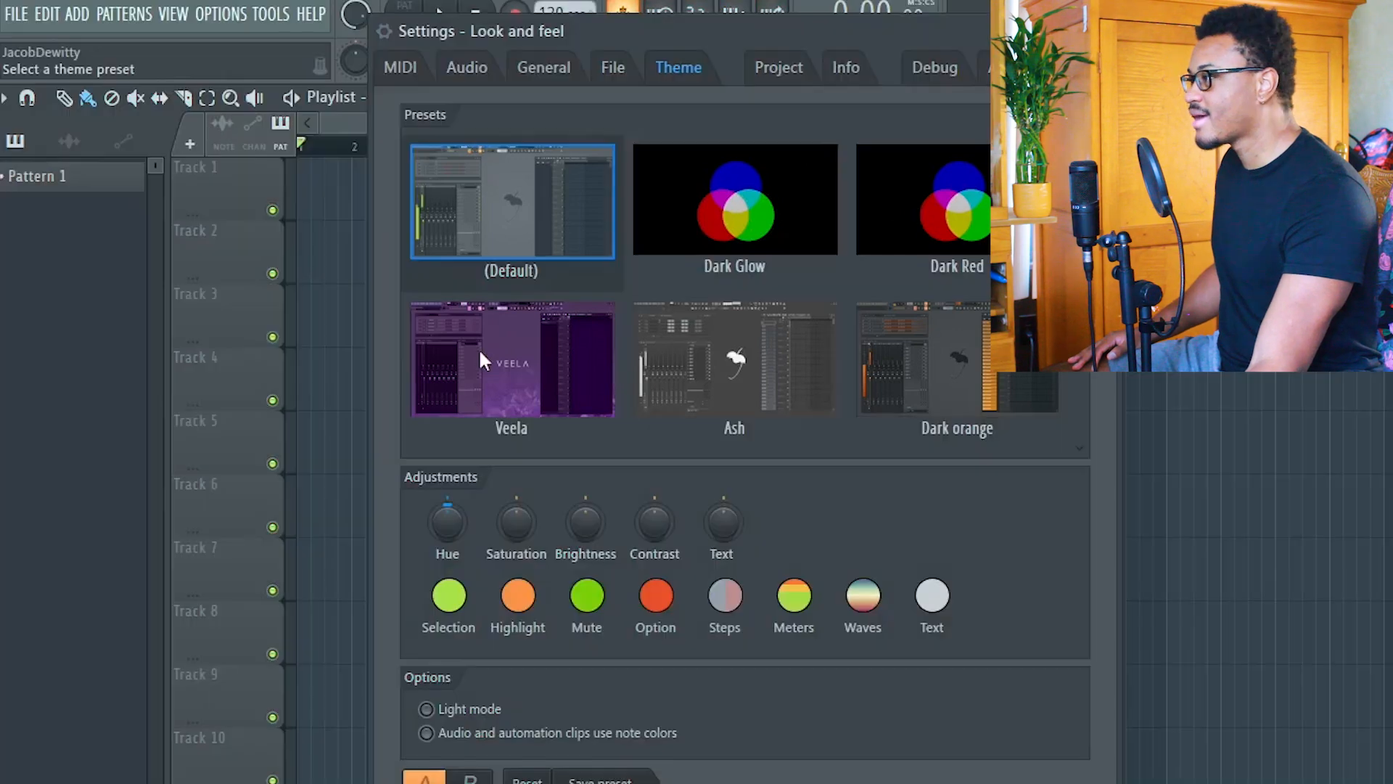
{"action": "left_click", "coordinate": [564, 373]}
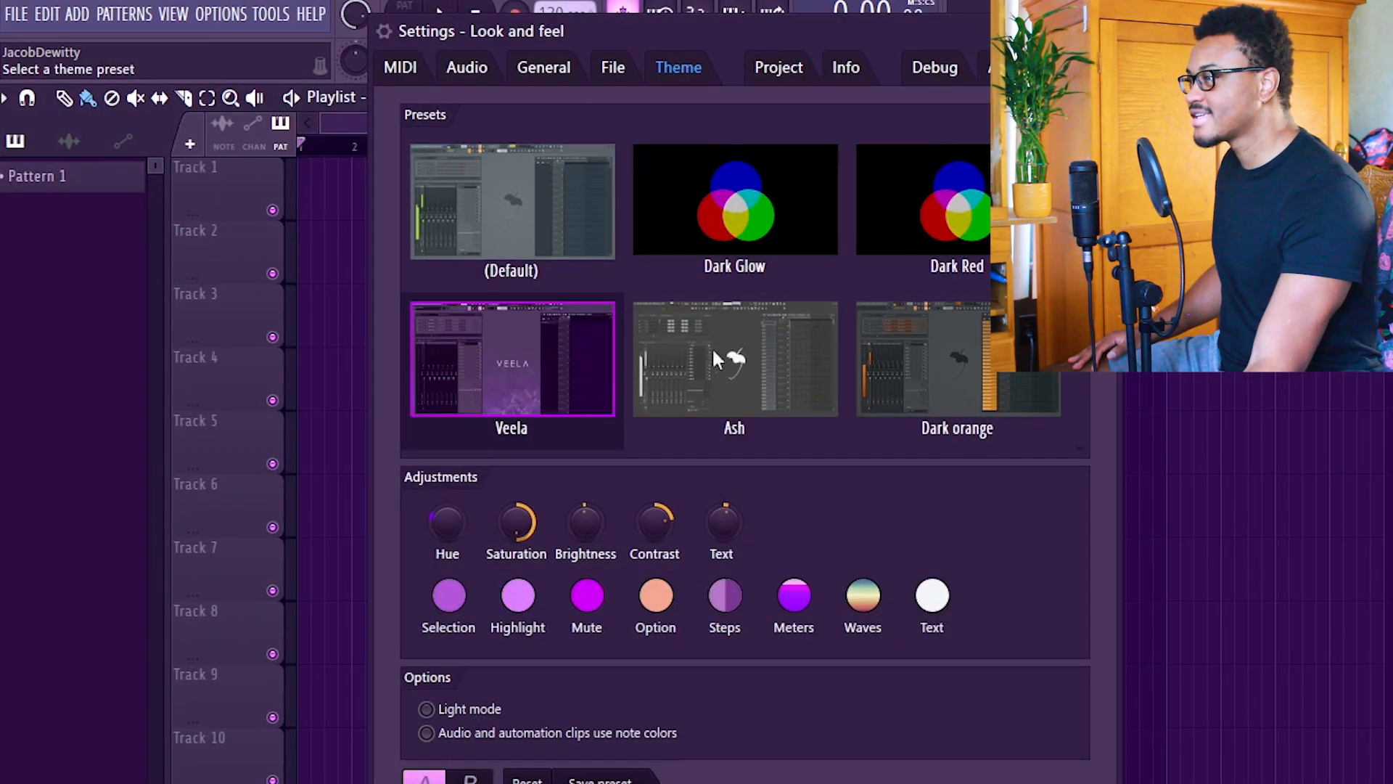
{"action": "left_click", "coordinate": [893, 342]}
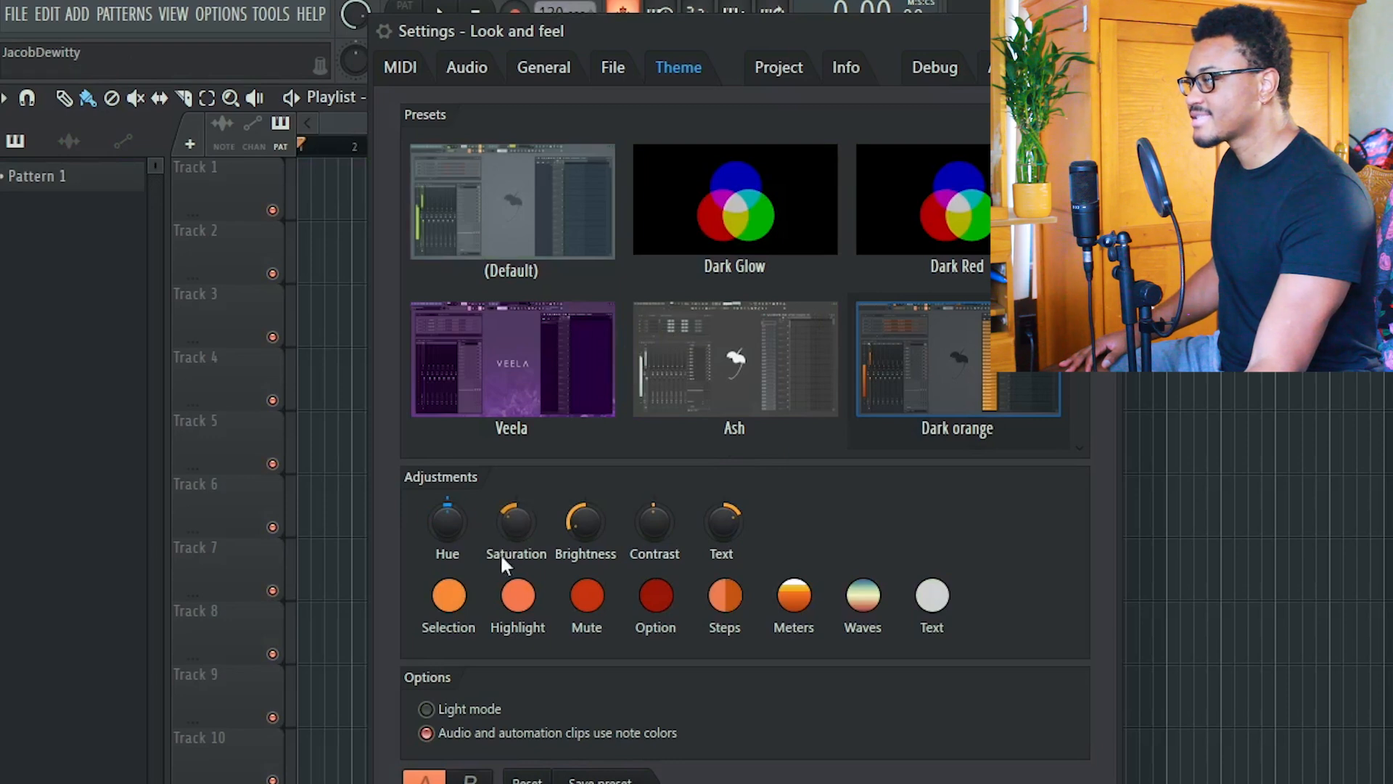
Return to the Dark Glow theme with a shifted hue, and inspect its level meter colours without editing them
{"action": "left_click_drag", "start_coordinate": [448, 521], "coordinate": [448, 585]}
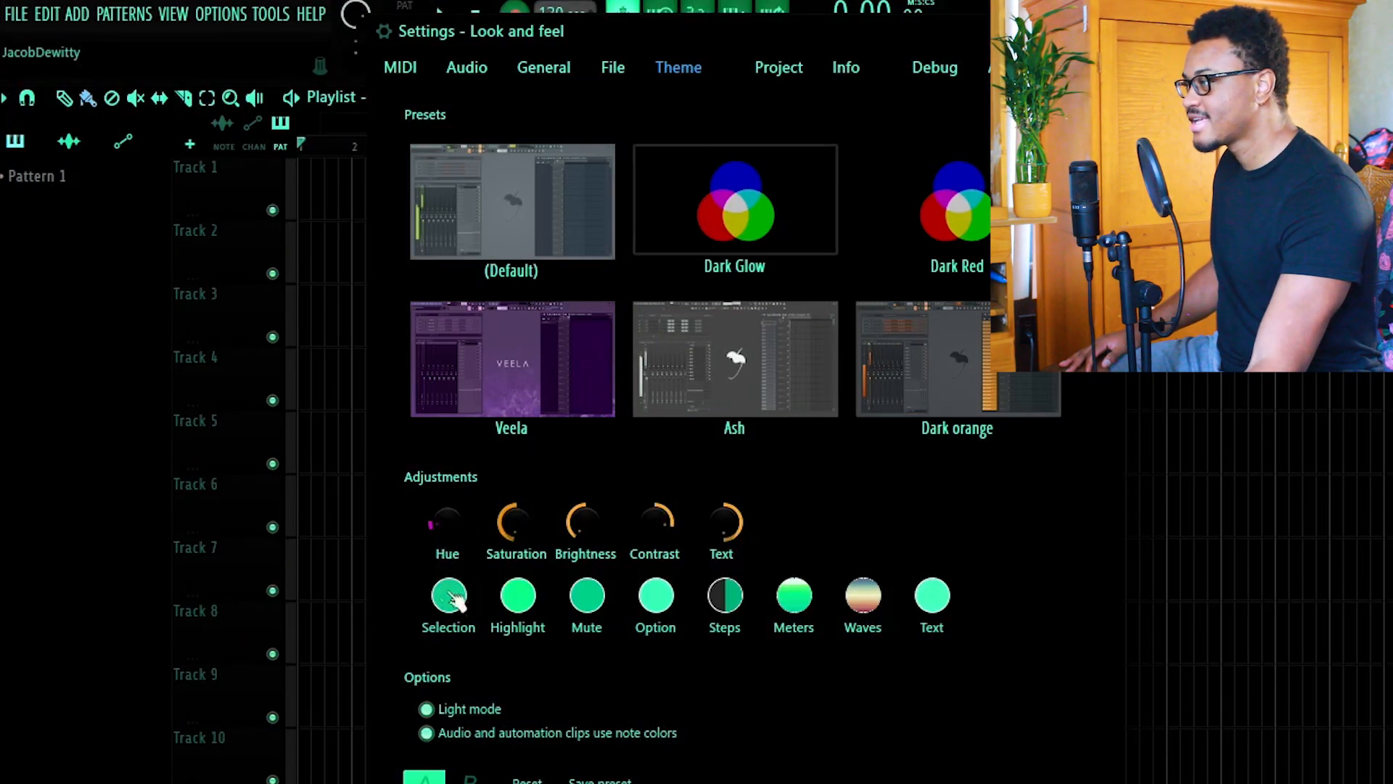
{"action": "left_click", "coordinate": [776, 595]}
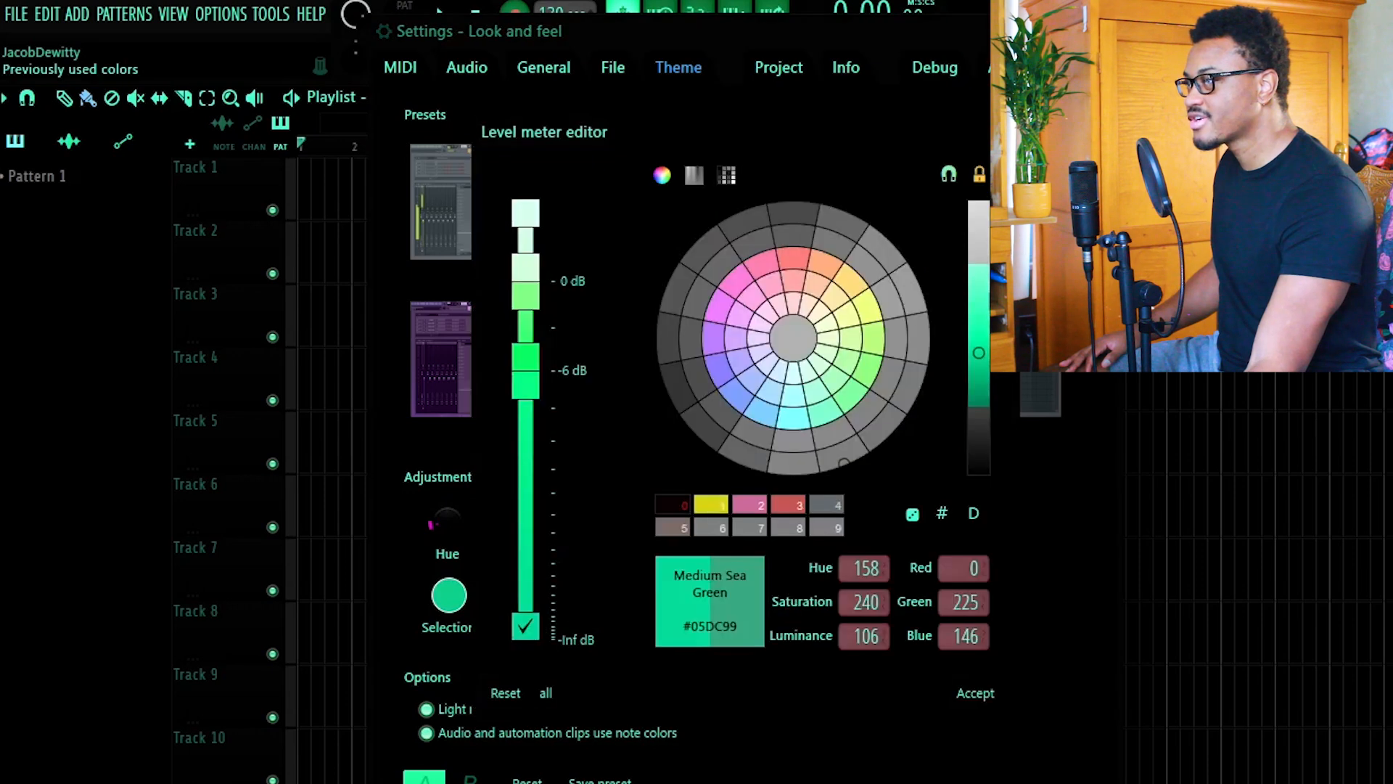
{"action": "key", "text": "Escape"}
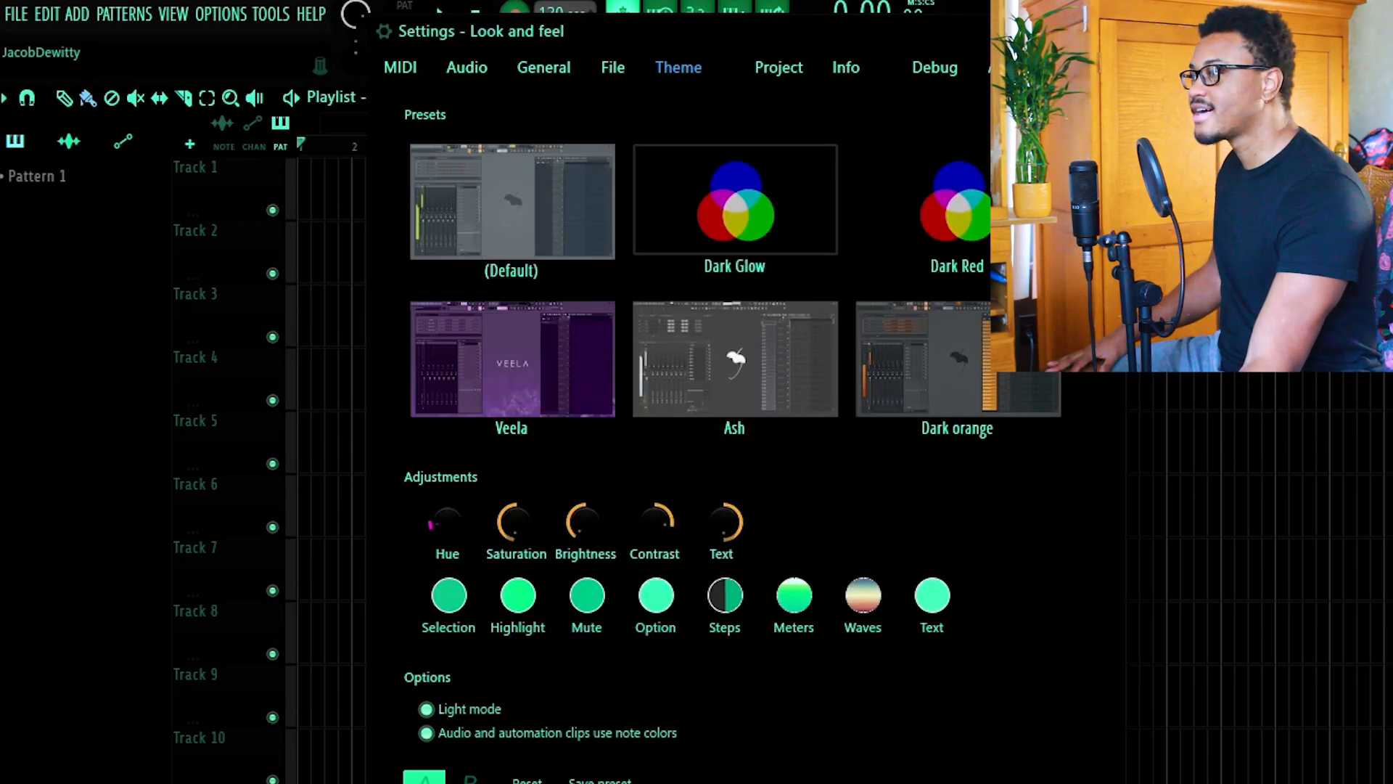
Look over the project's title, author and comments fields in the project info settings
{"action": "left_click", "coordinate": [846, 66]}
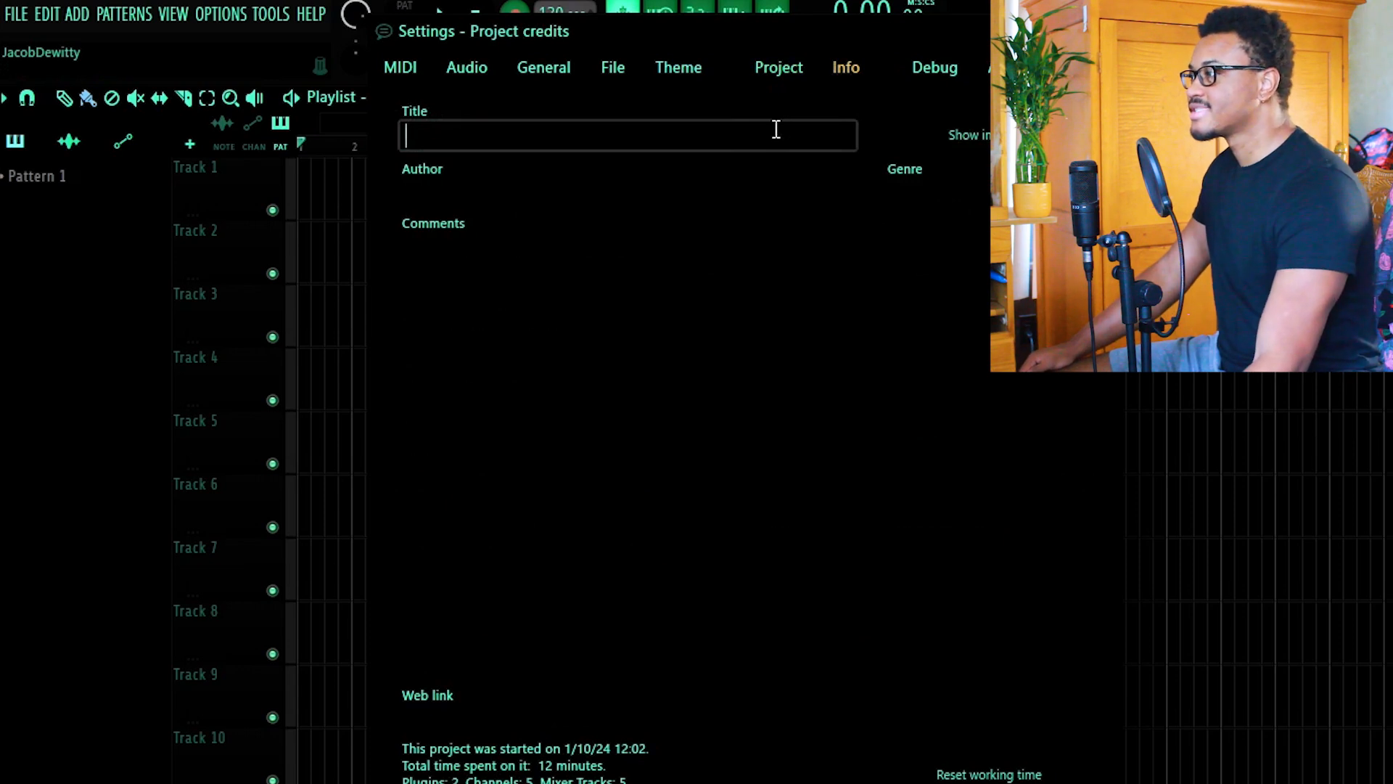
{"action": "left_click", "coordinate": [598, 195]}
{"action": "left_click", "coordinate": [587, 302]}
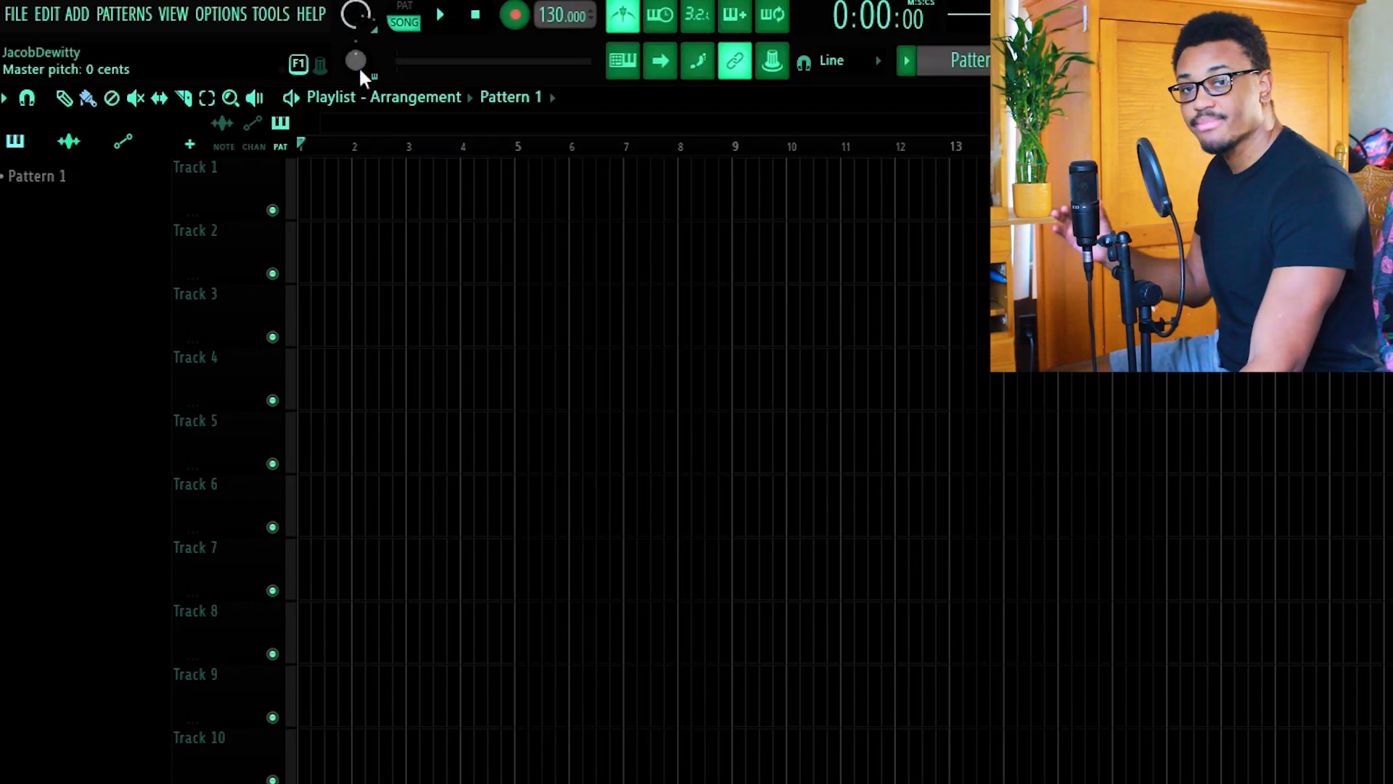
Play the empty arrangement briefly in song mode, stop it, and switch playback to pattern mode
{"action": "left_click", "coordinate": [419, 20]}
{"action": "left_click", "coordinate": [410, 24]}
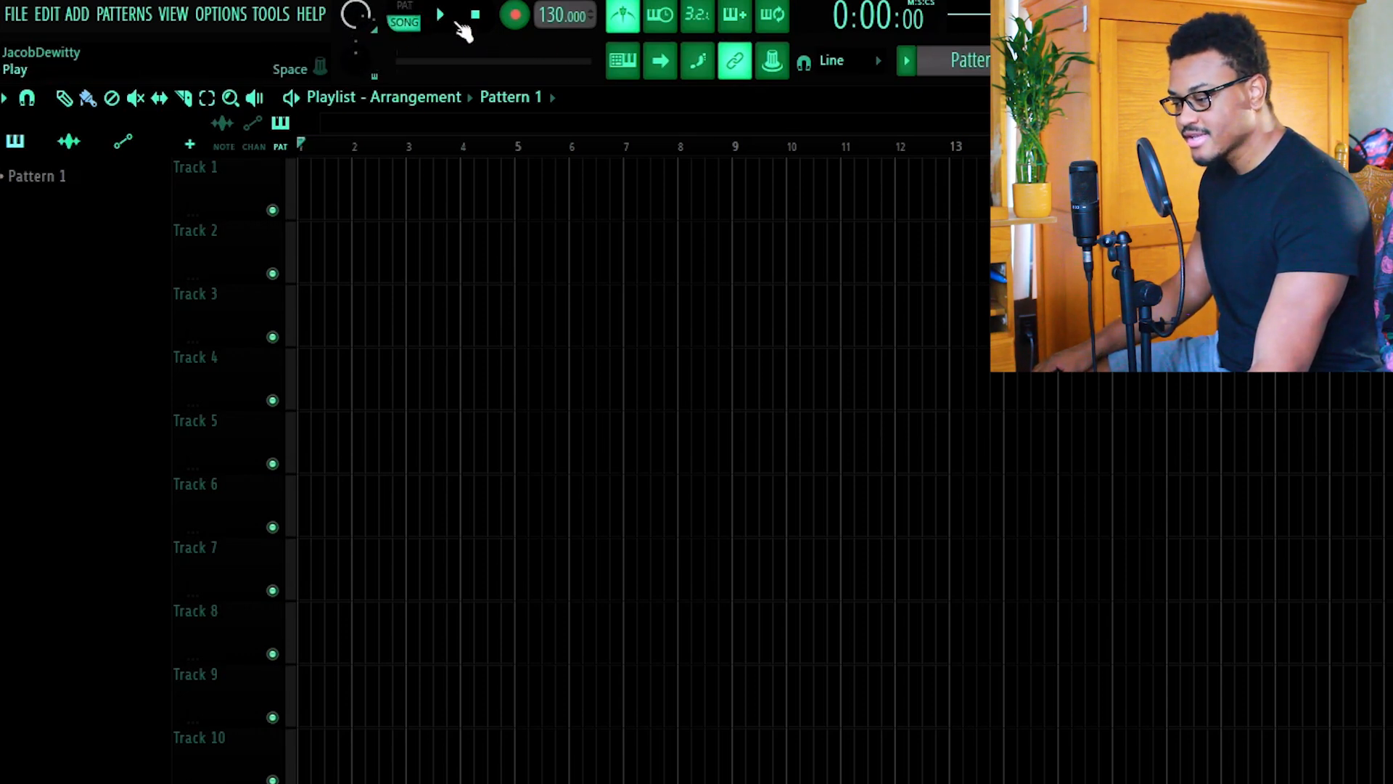
{"action": "left_click", "coordinate": [459, 25]}
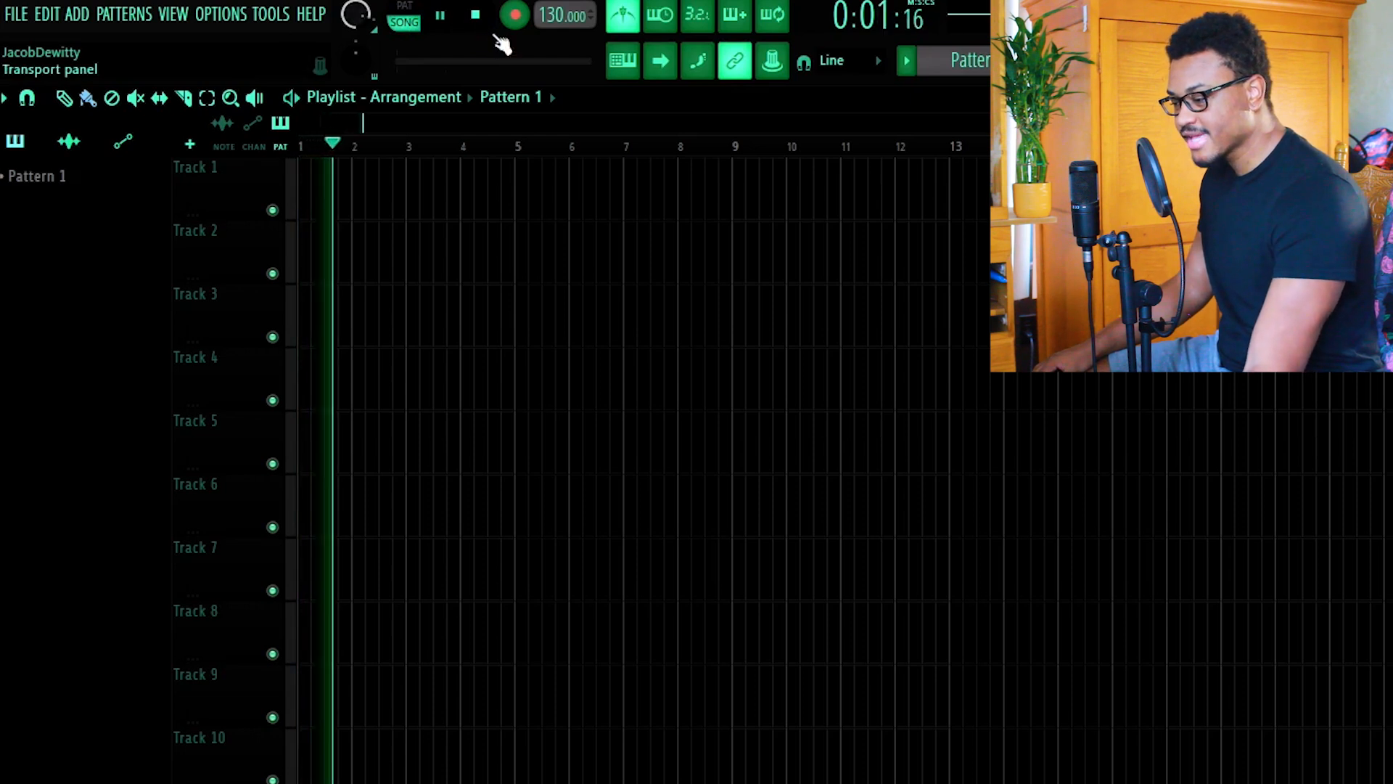
{"action": "left_click", "coordinate": [485, 24]}
{"action": "left_click", "coordinate": [423, 15]}
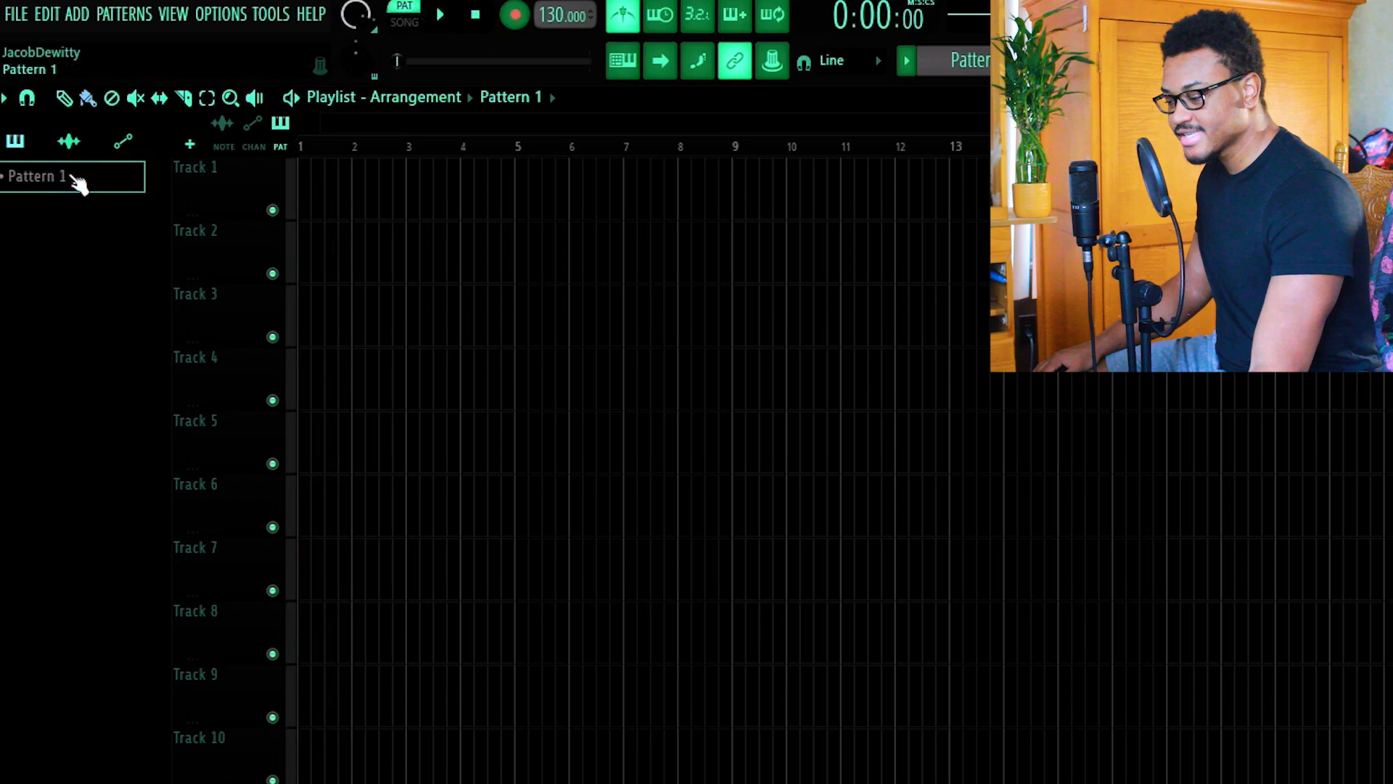
Place Pattern 1 on Track 1 at bar 1 and play the pattern while viewing its channel rack
{"action": "left_click", "coordinate": [362, 187]}
{"action": "left_click_drag", "start_coordinate": [365, 191], "coordinate": [324, 202]}
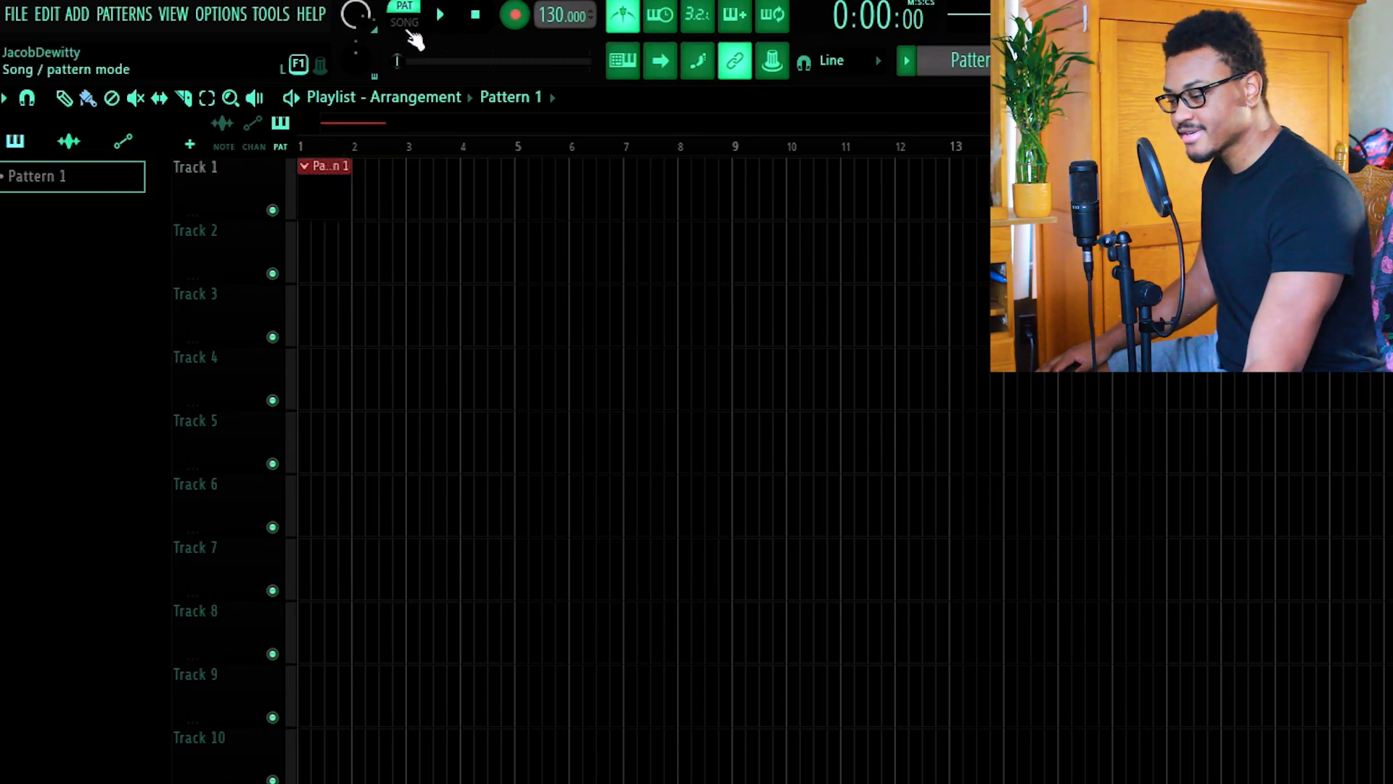
{"action": "left_click", "coordinate": [440, 15]}
{"action": "double_click", "coordinate": [336, 190]}
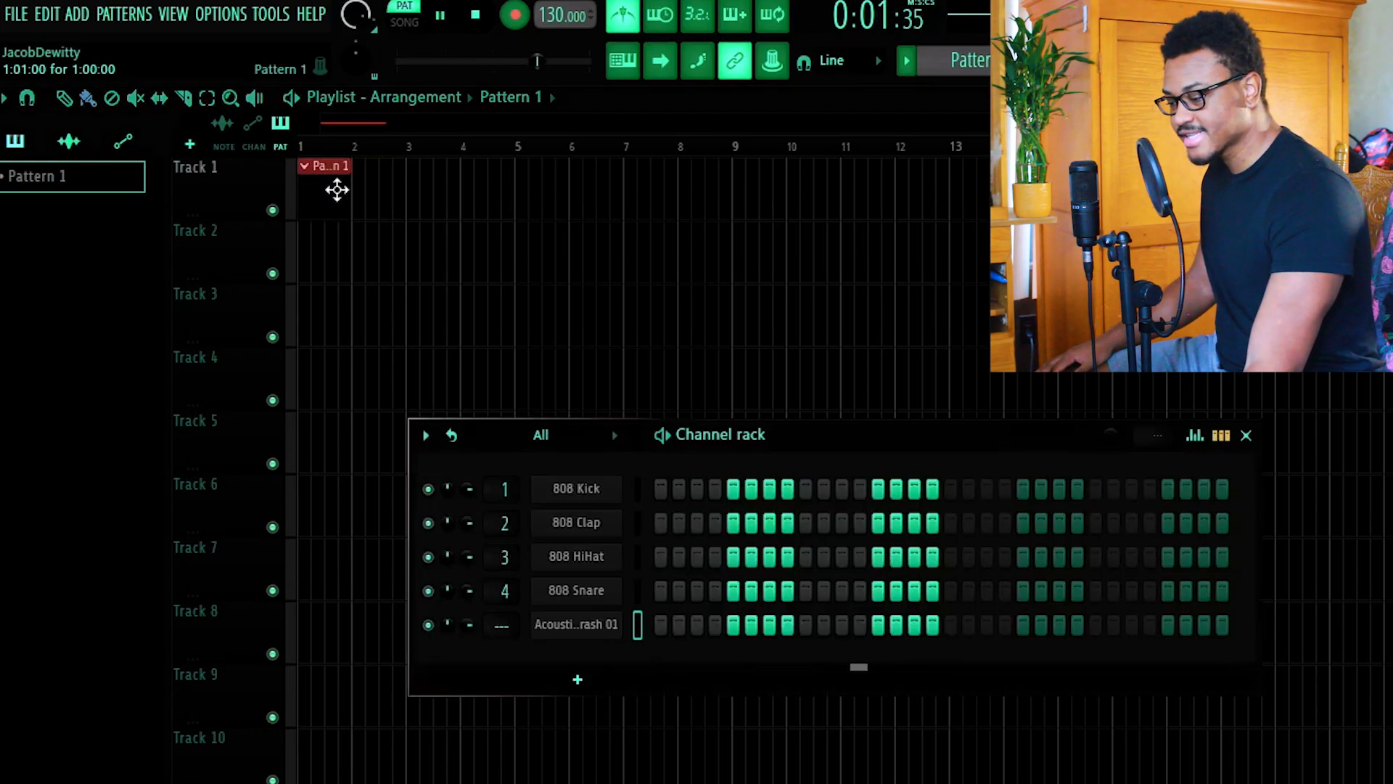
{"action": "key", "text": "space"}
{"action": "key", "text": "F6"}
Play the pattern briefly to hear the metronome, and stop playback
{"action": "left_click", "coordinate": [530, 15]}
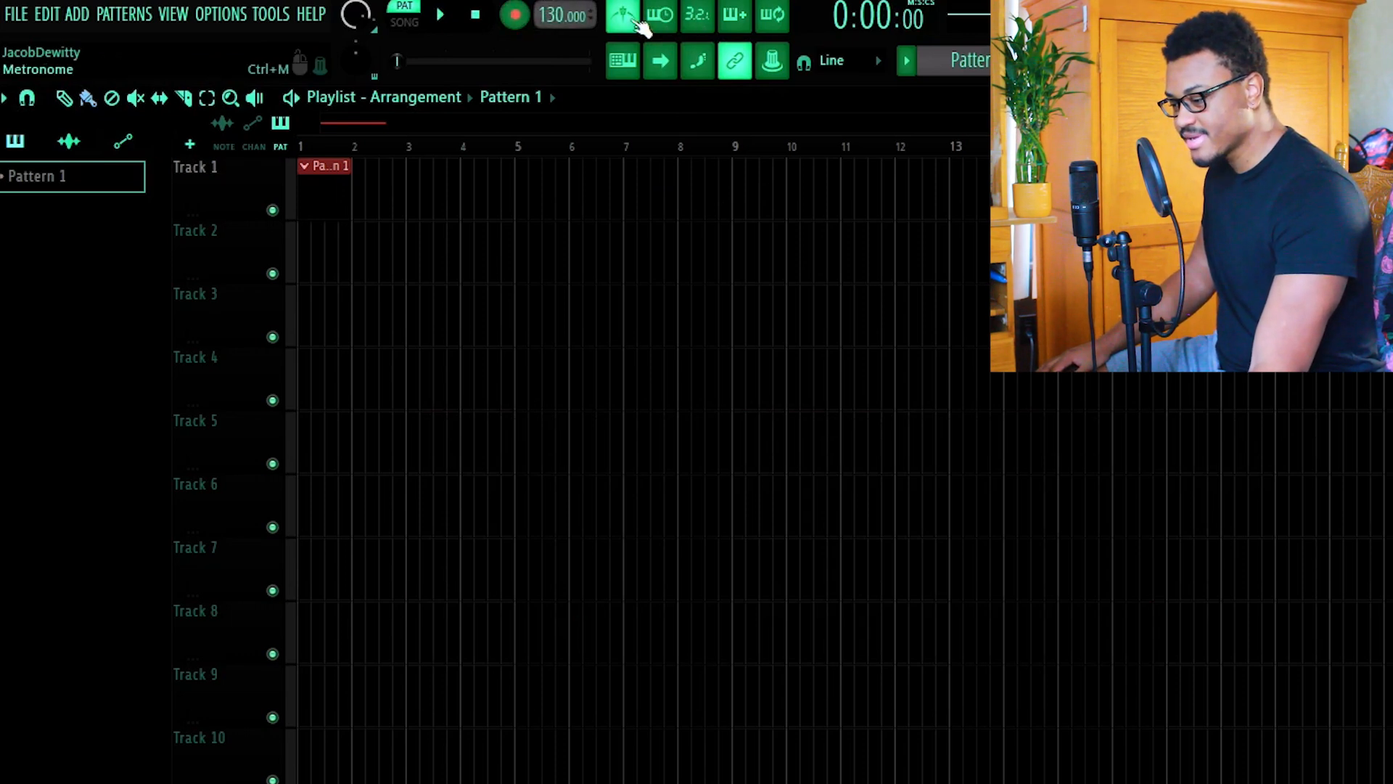
{"action": "left_click", "coordinate": [441, 16]}
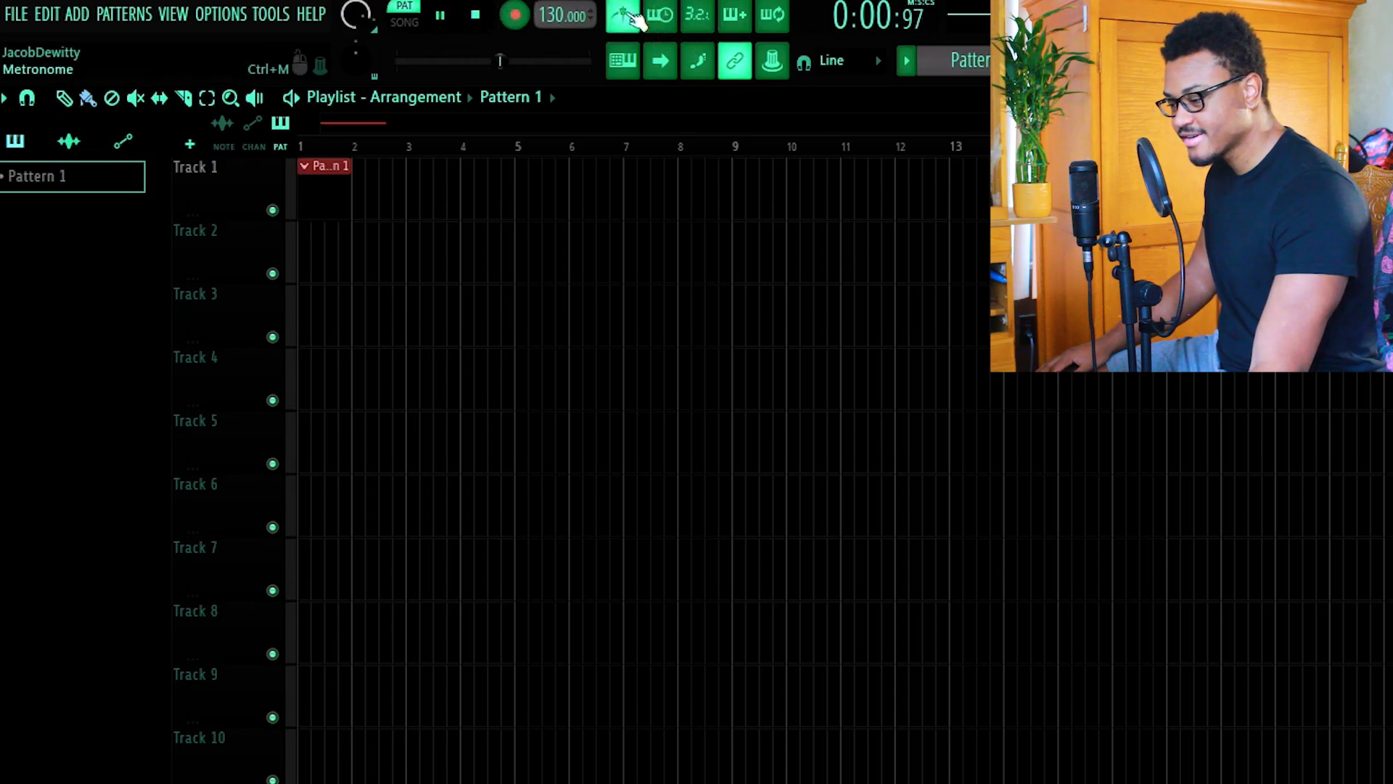
{"action": "key", "text": "space"}
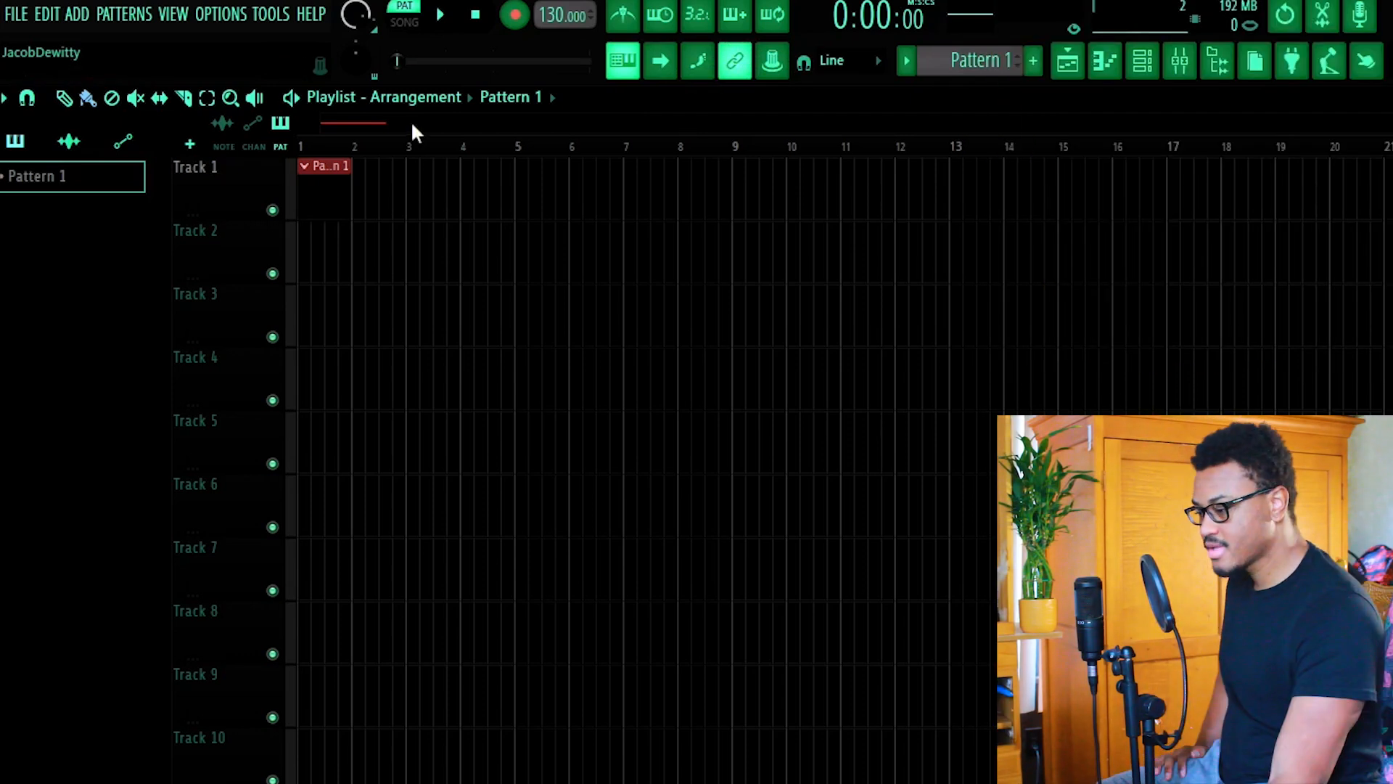
Delete the Pattern 1 clip from Track 1 and open the piano roll
{"action": "right_click", "coordinate": [341, 205]}
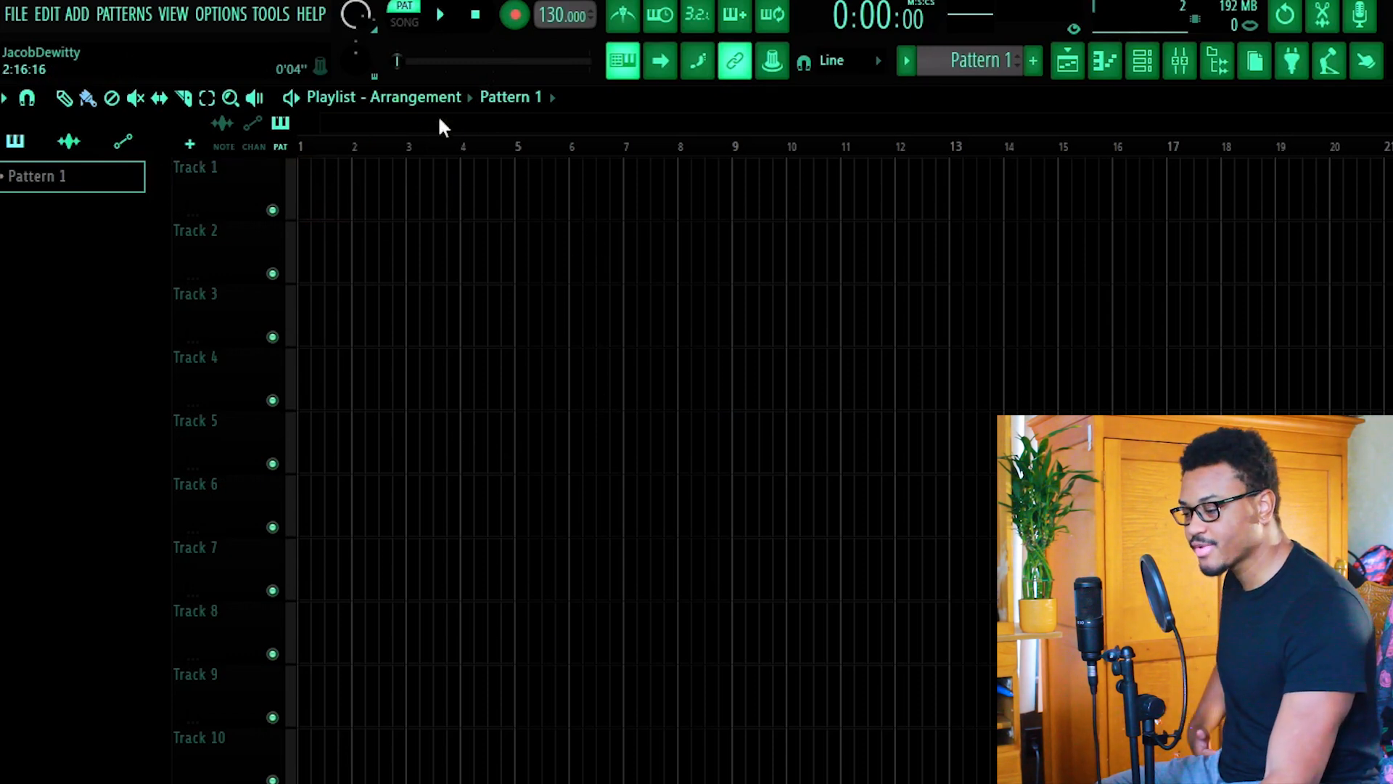
{"action": "mouse_move", "coordinate": [396, 196]}
{"action": "left_mouse_down"}
{"action": "mouse_move", "coordinate": [351, 205]}
{"action": "mouse_move", "coordinate": [301, 182]}
{"action": "left_mouse_up"}
{"action": "right_click", "coordinate": [77, 196]}
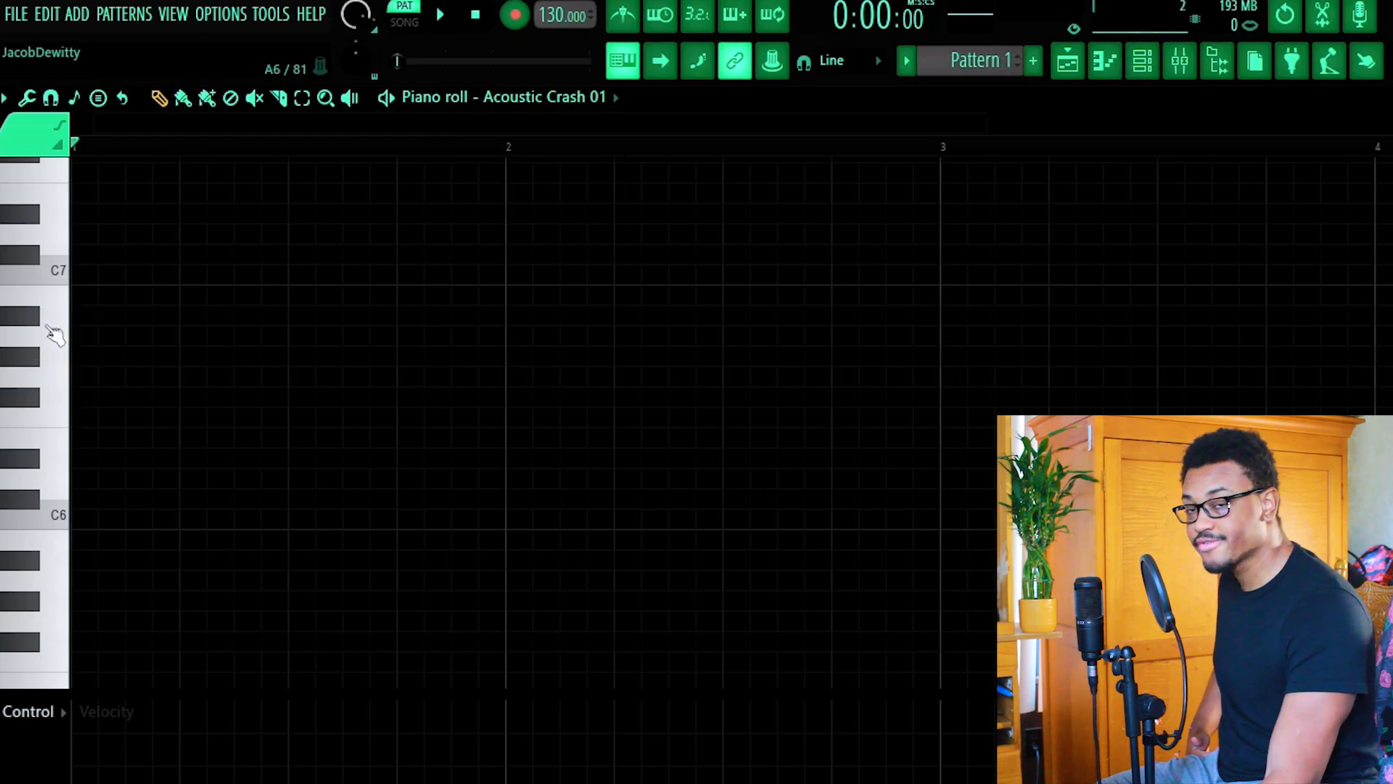
Add the Keyzone Classic generator plugin to the channel rack as a new channel from the full plugin list
{"action": "key", "text": "F6"}
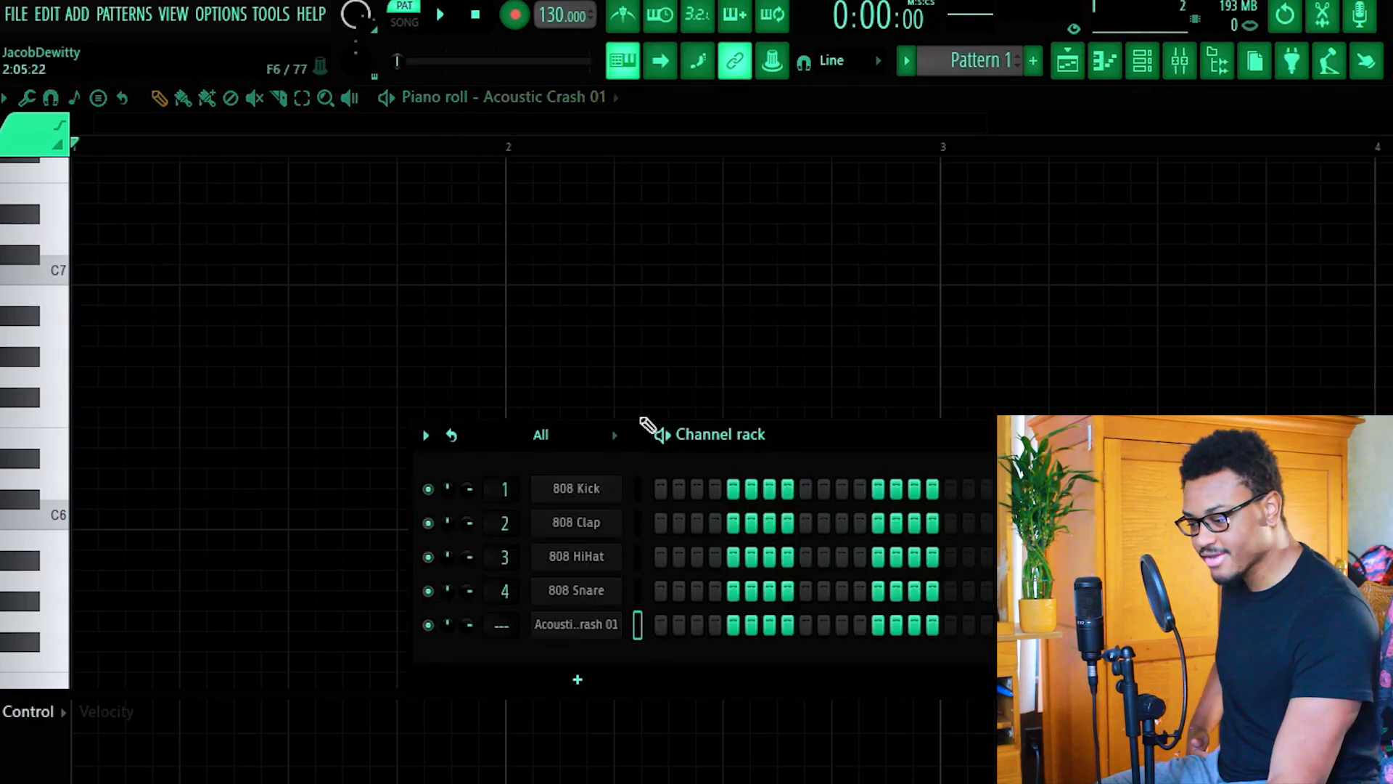
{"action": "left_click", "coordinate": [578, 679]}
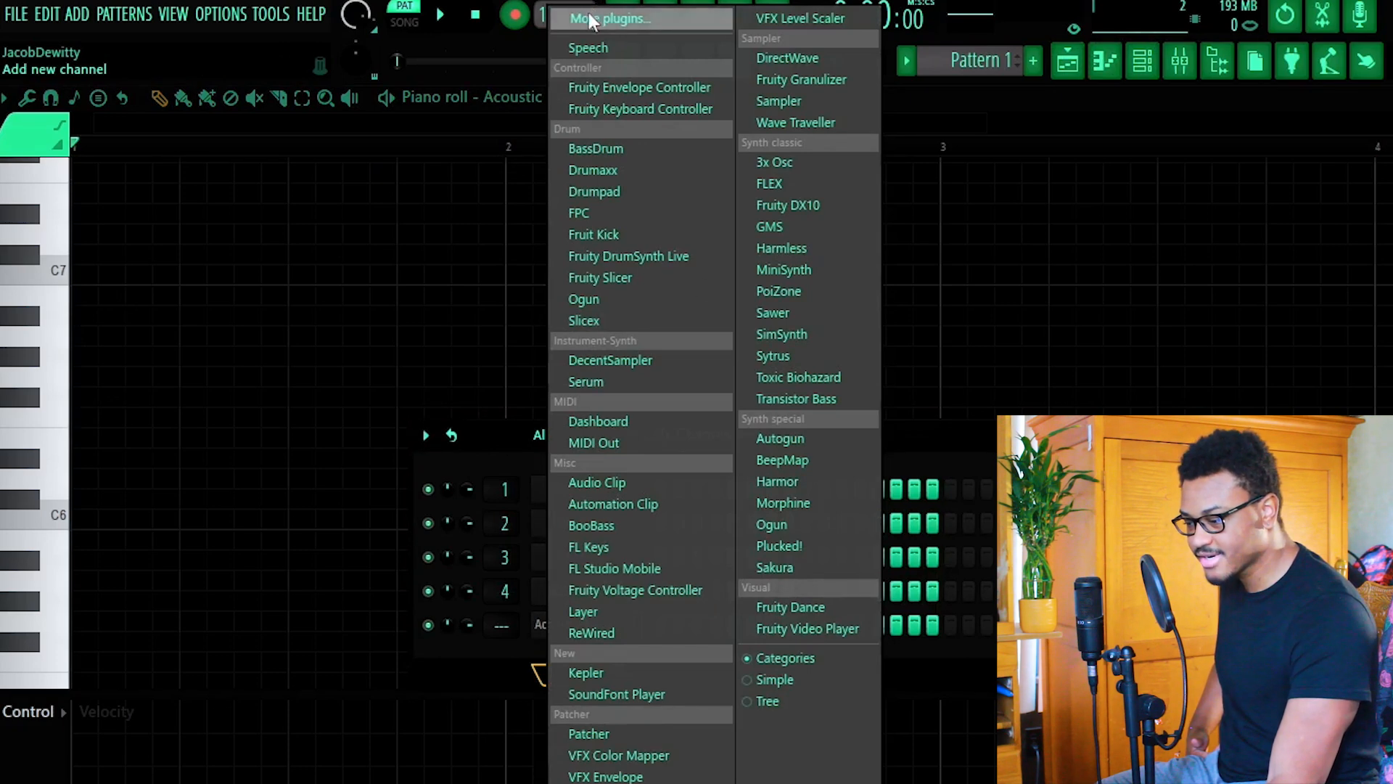
{"action": "left_click", "coordinate": [674, 20]}
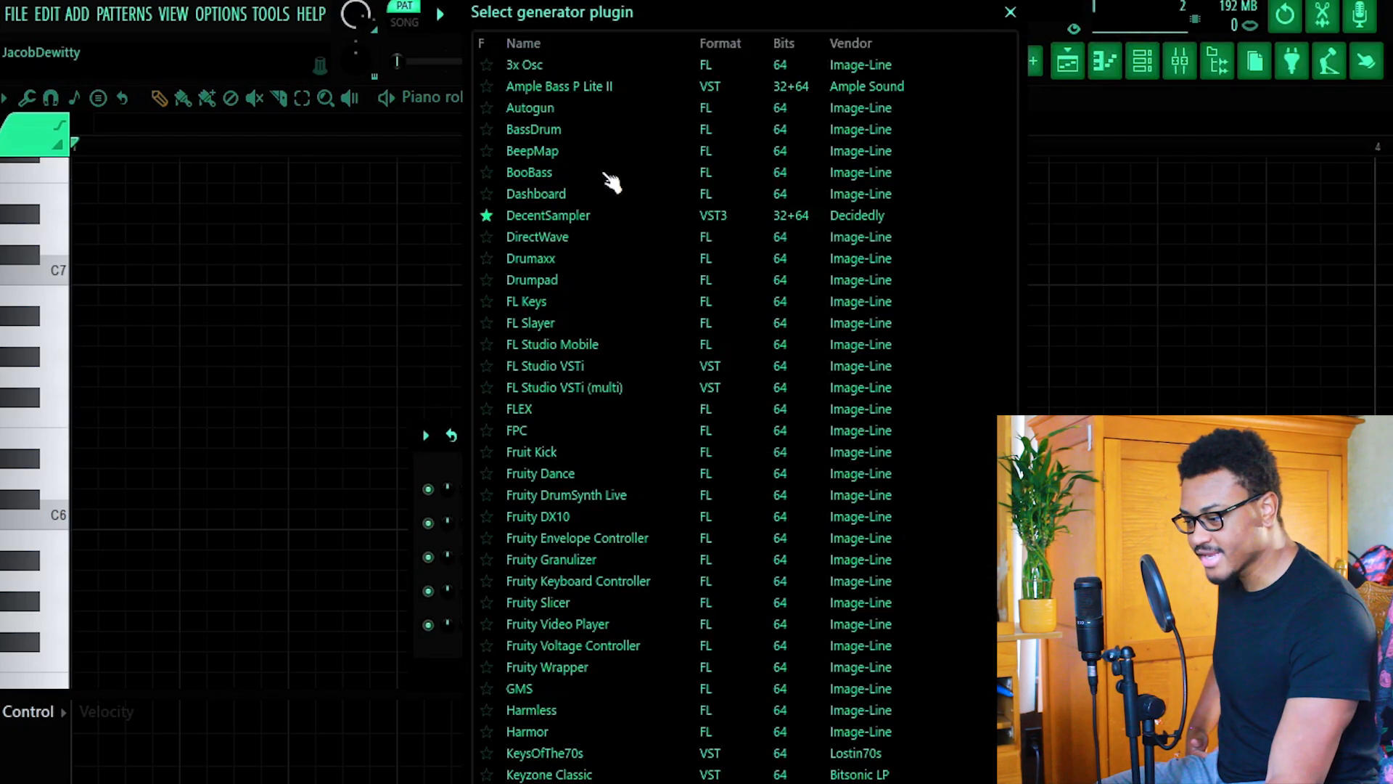
{"action": "scroll", "coordinate": [607, 182], "scroll_direction": "down", "scroll_amount": 3}
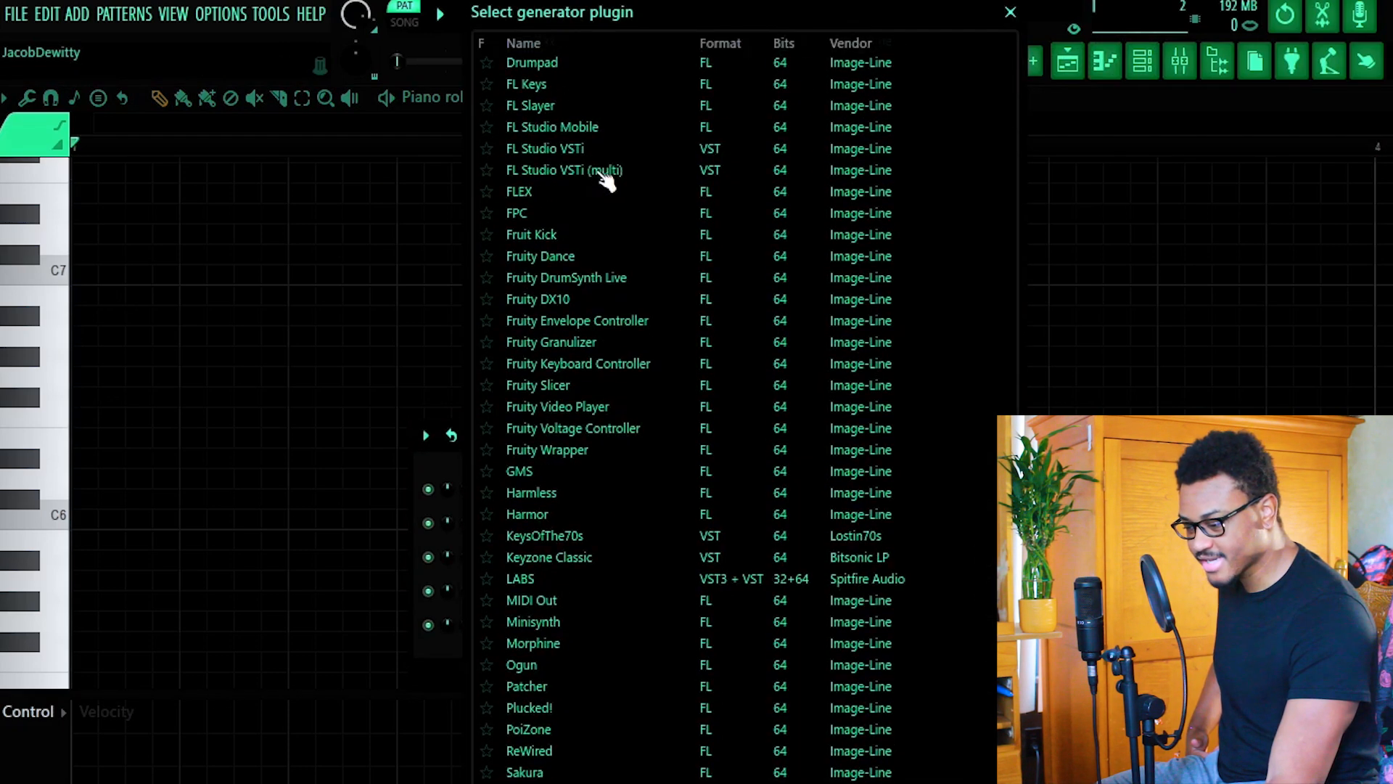
{"action": "double_click", "coordinate": [564, 556]}
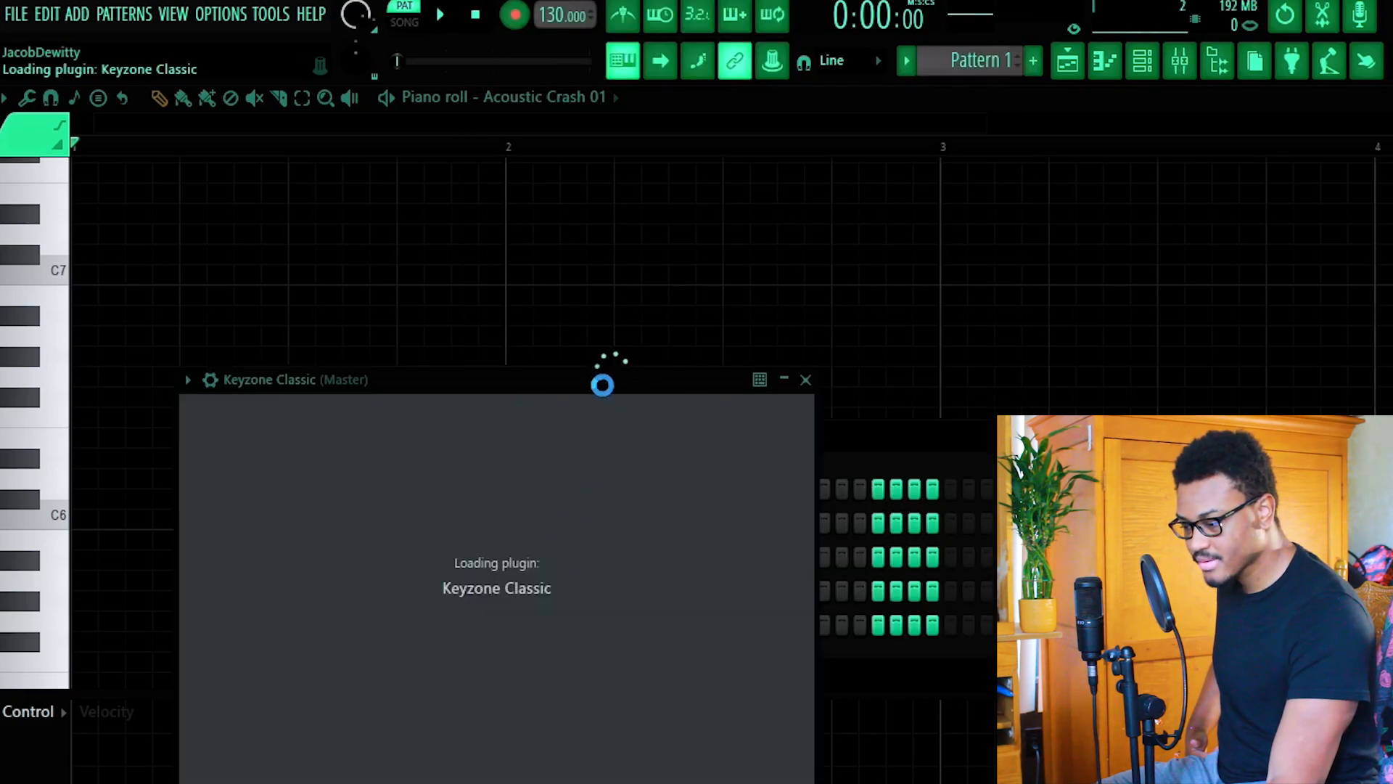
{"action": "left_click", "coordinate": [463, 93]}
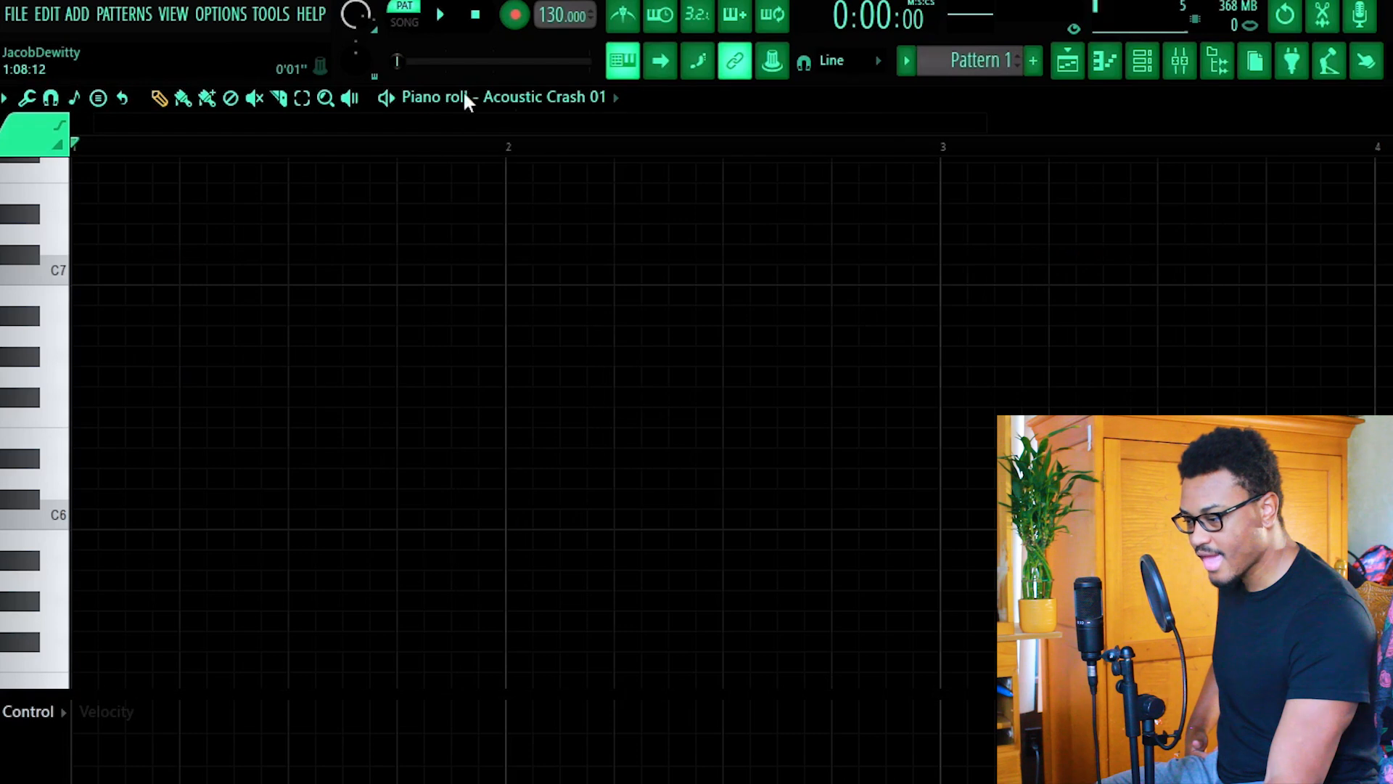
Switch the piano roll's target channel to Keyzone Classic and try it out around the C6 note
{"action": "left_click", "coordinate": [504, 97]}
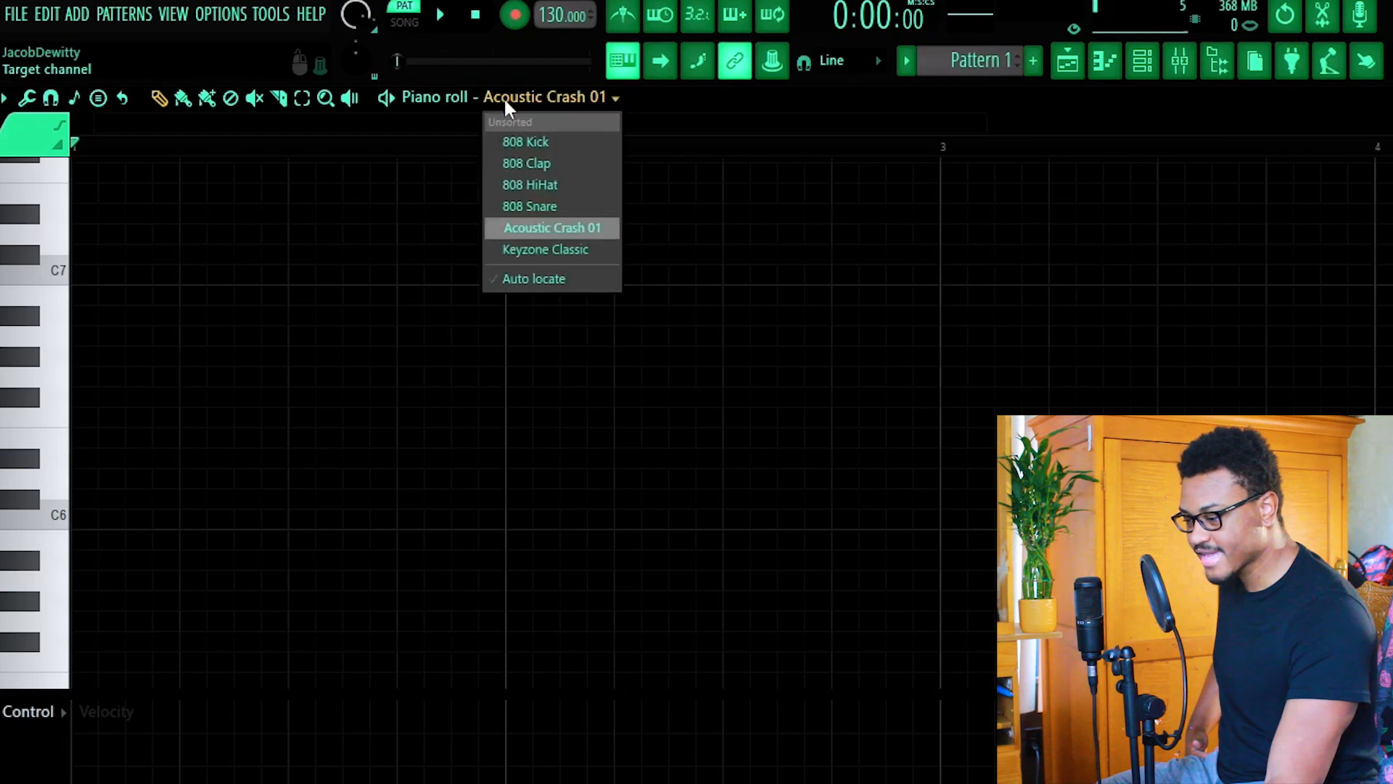
{"action": "left_click", "coordinate": [540, 250]}
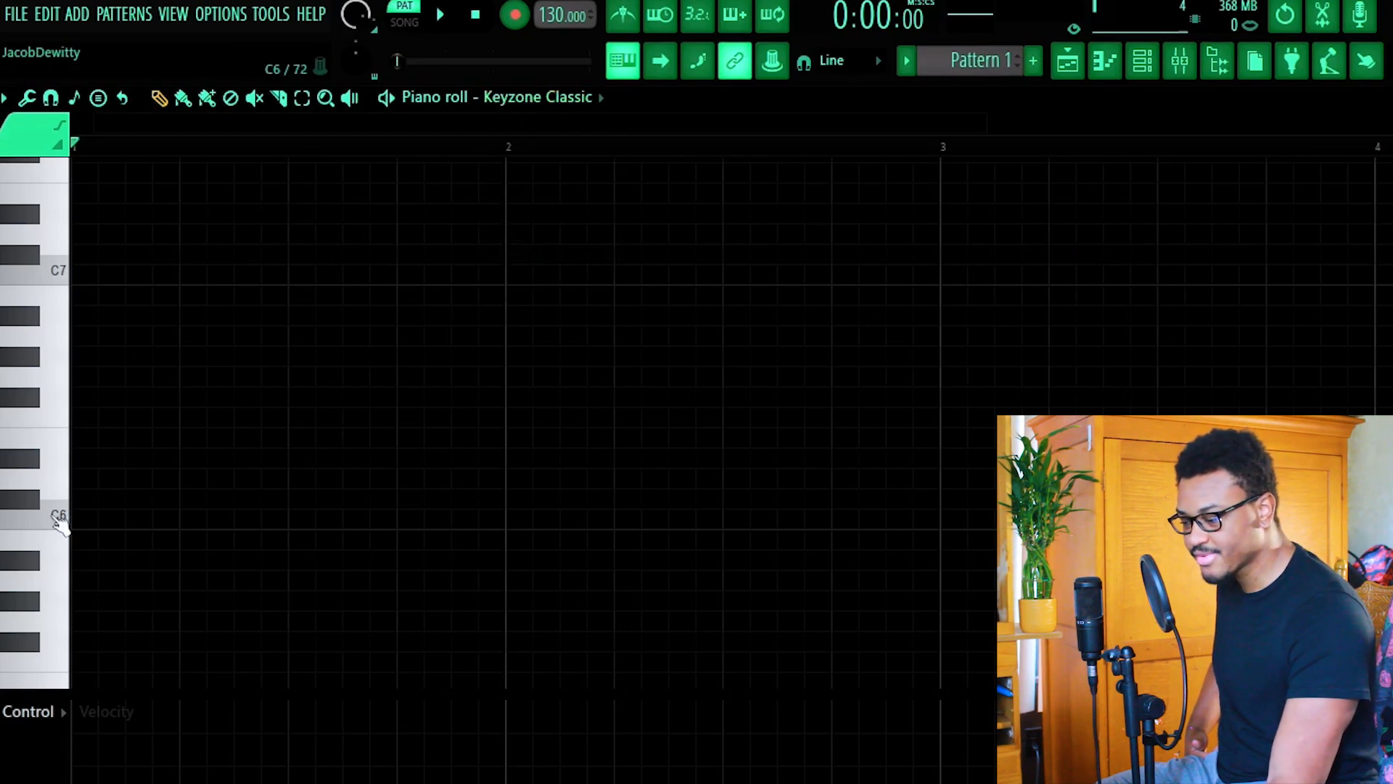
{"action": "left_click", "coordinate": [93, 520]}
{"action": "left_click", "coordinate": [181, 422]}
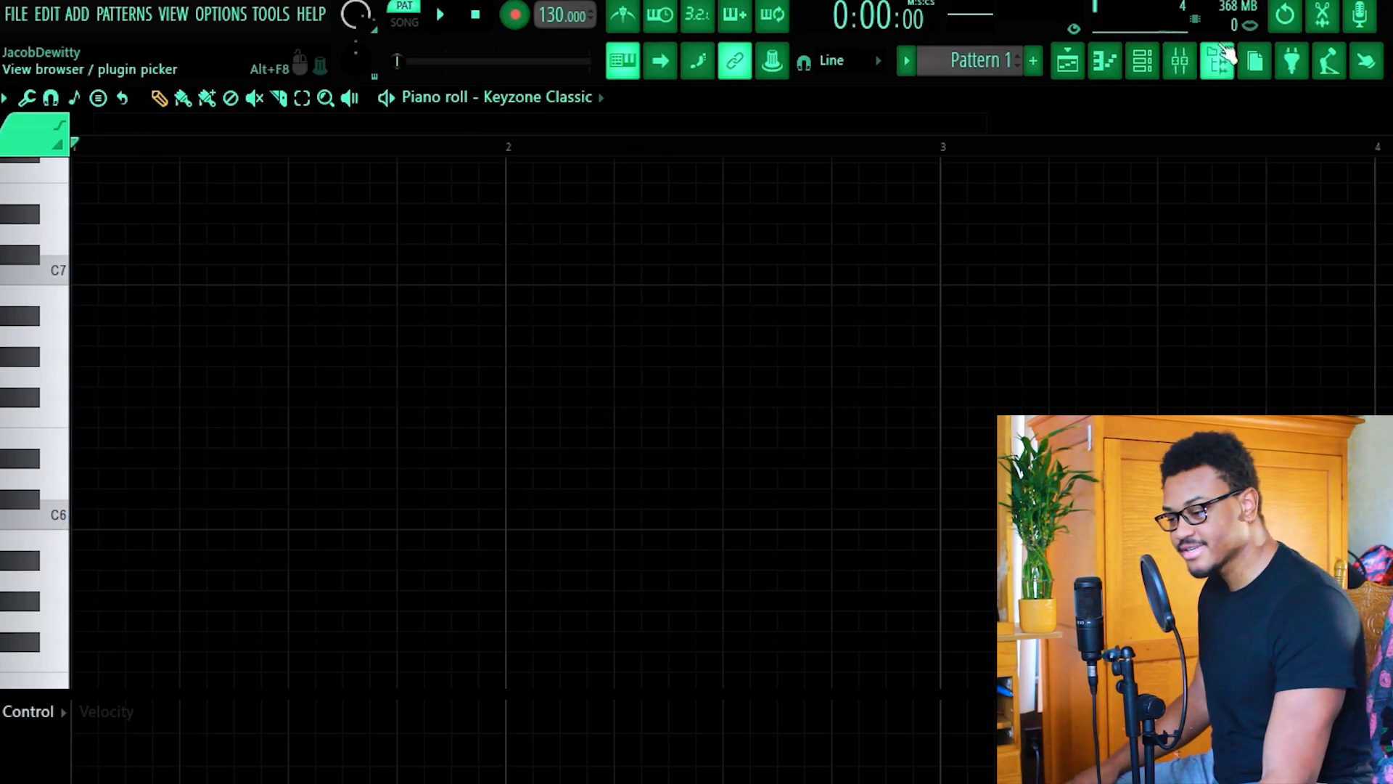
Try Insert 3's volume fader and record arming in the mixer, and change the mixer layout to Wide
{"action": "left_click", "coordinate": [1181, 60]}
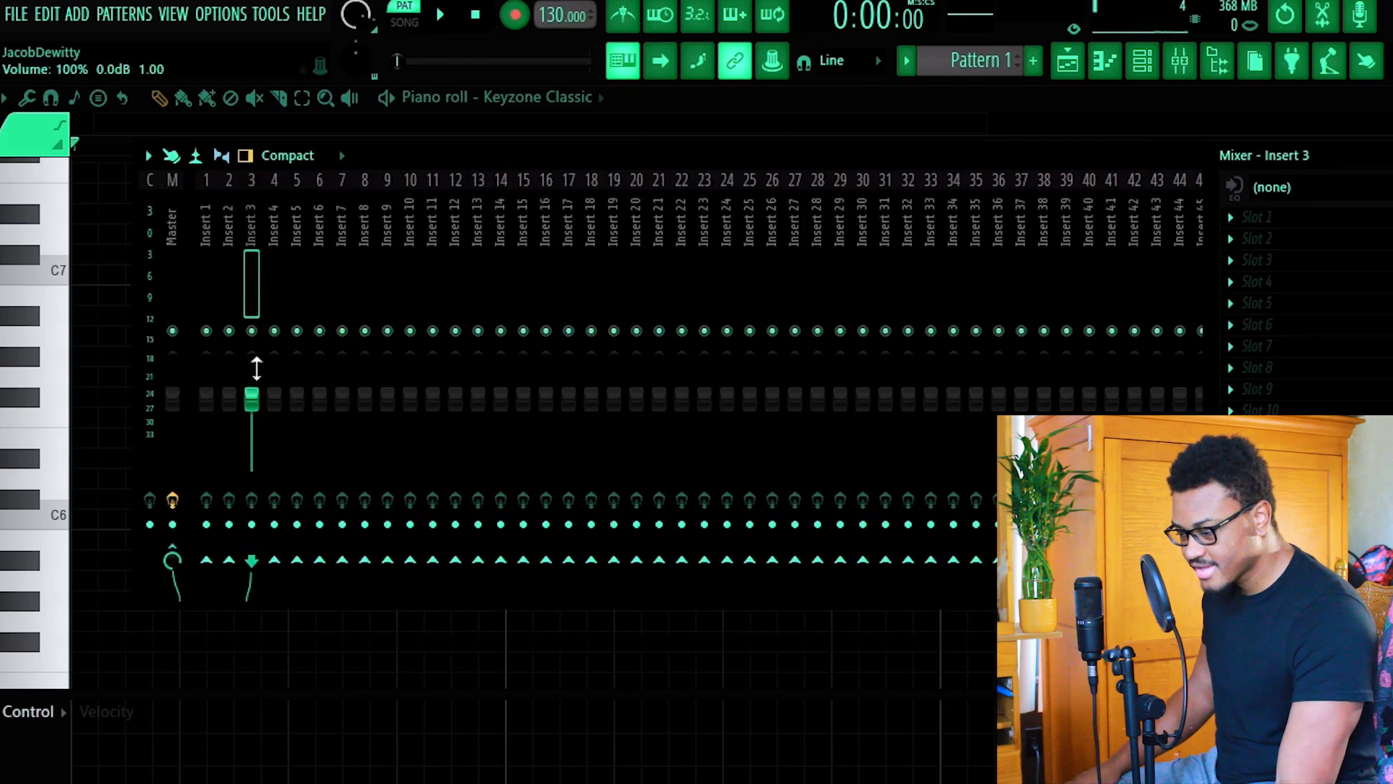
{"action": "left_click_drag", "start_coordinate": [255, 396], "coordinate": [255, 409]}
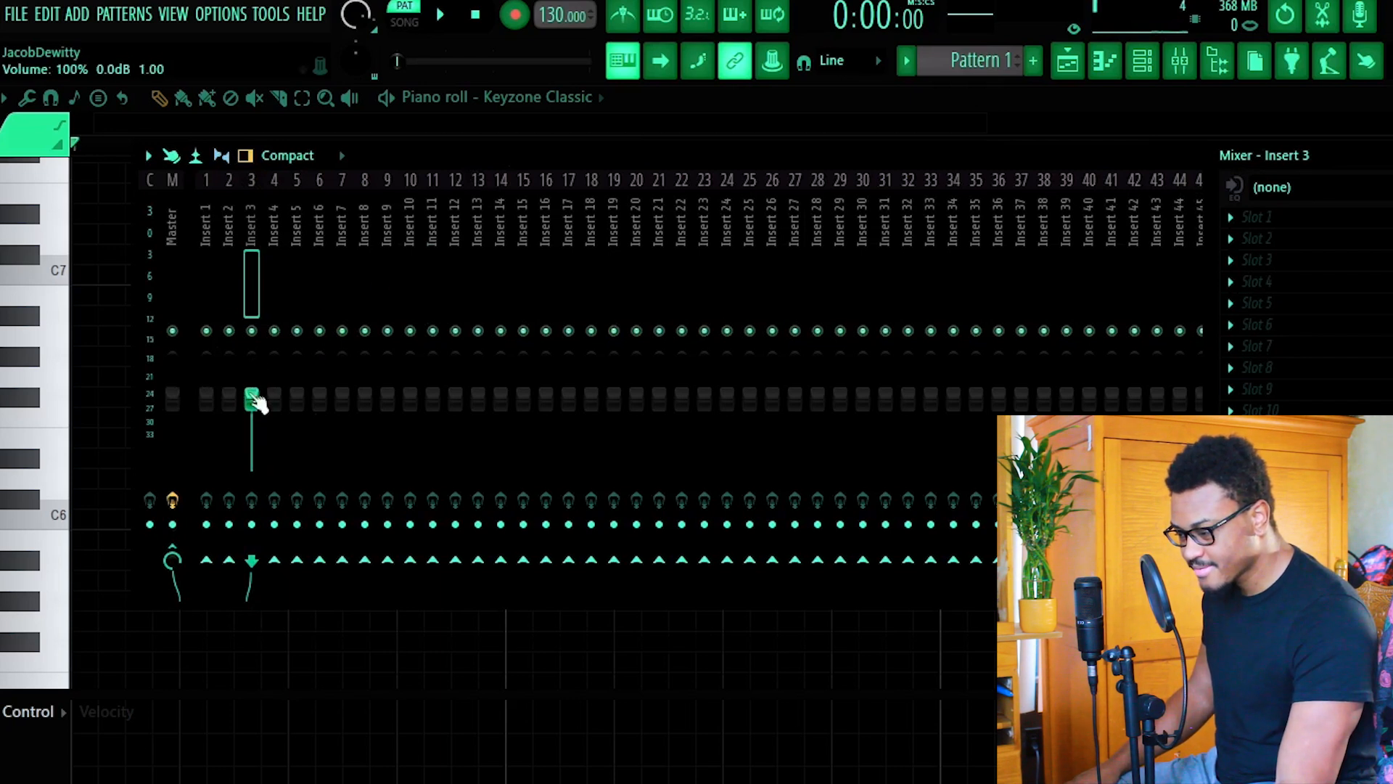
{"action": "left_click", "coordinate": [254, 525]}
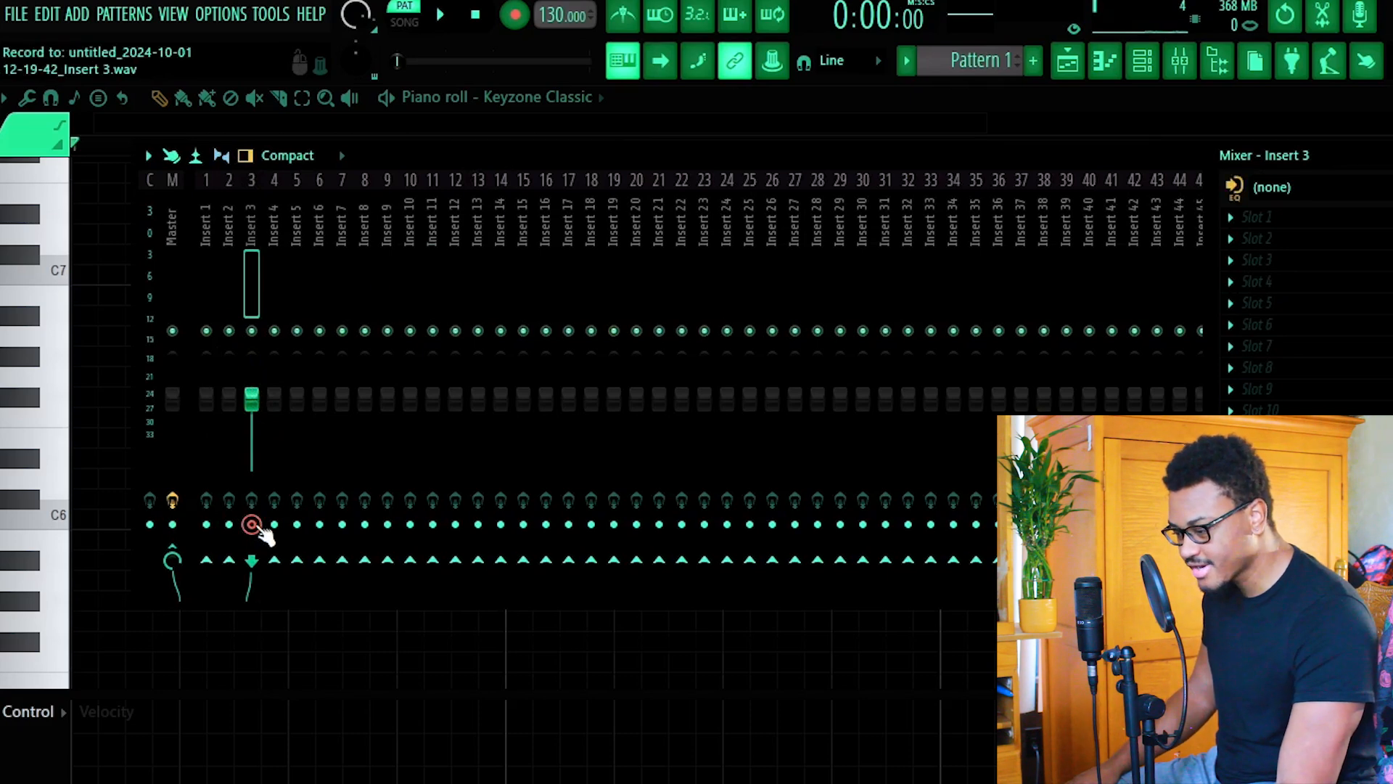
{"action": "left_click", "coordinate": [287, 155]}
{"action": "left_click", "coordinate": [302, 267]}
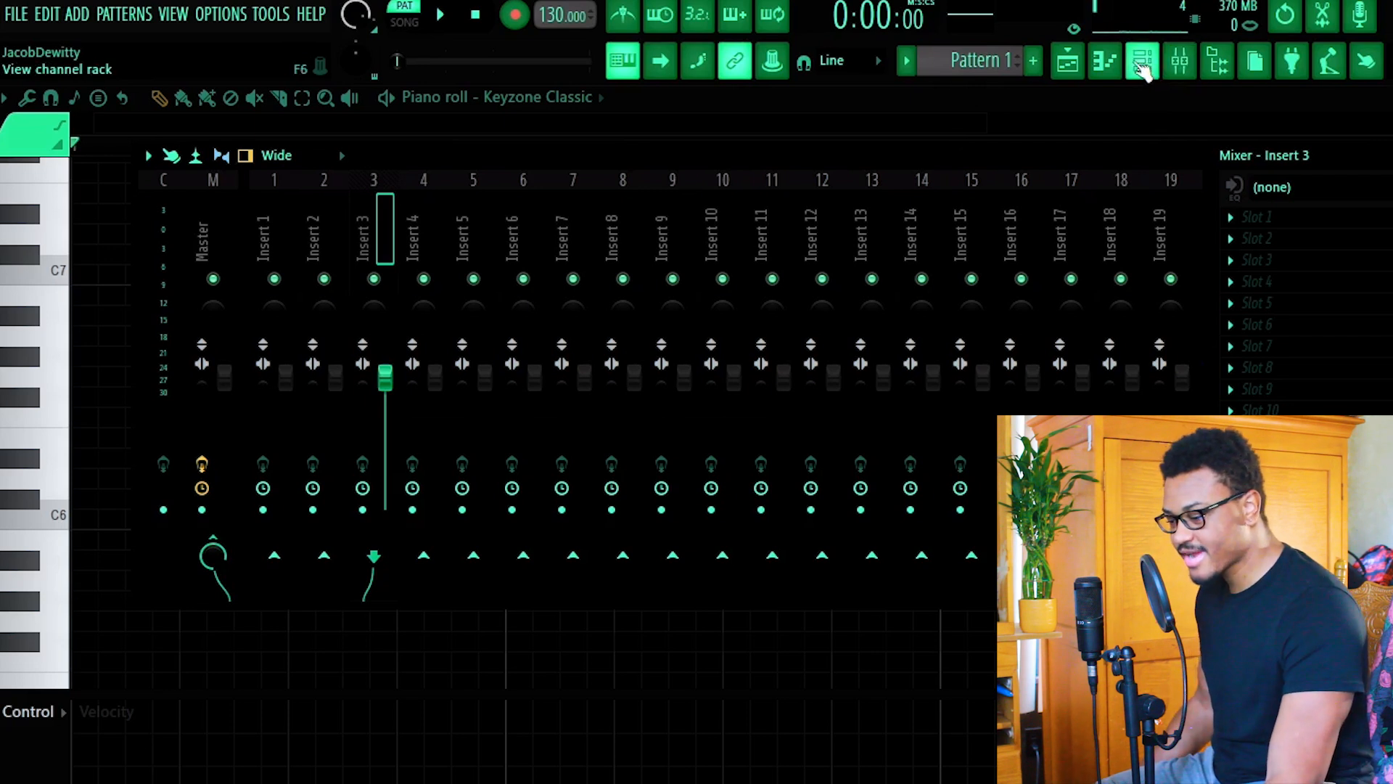
Try a drum pattern in the channel rack: fill 808 Kick each 4 steps and put 808 Clap and 808 Snare on step 5
{"action": "left_click", "coordinate": [1143, 62]}
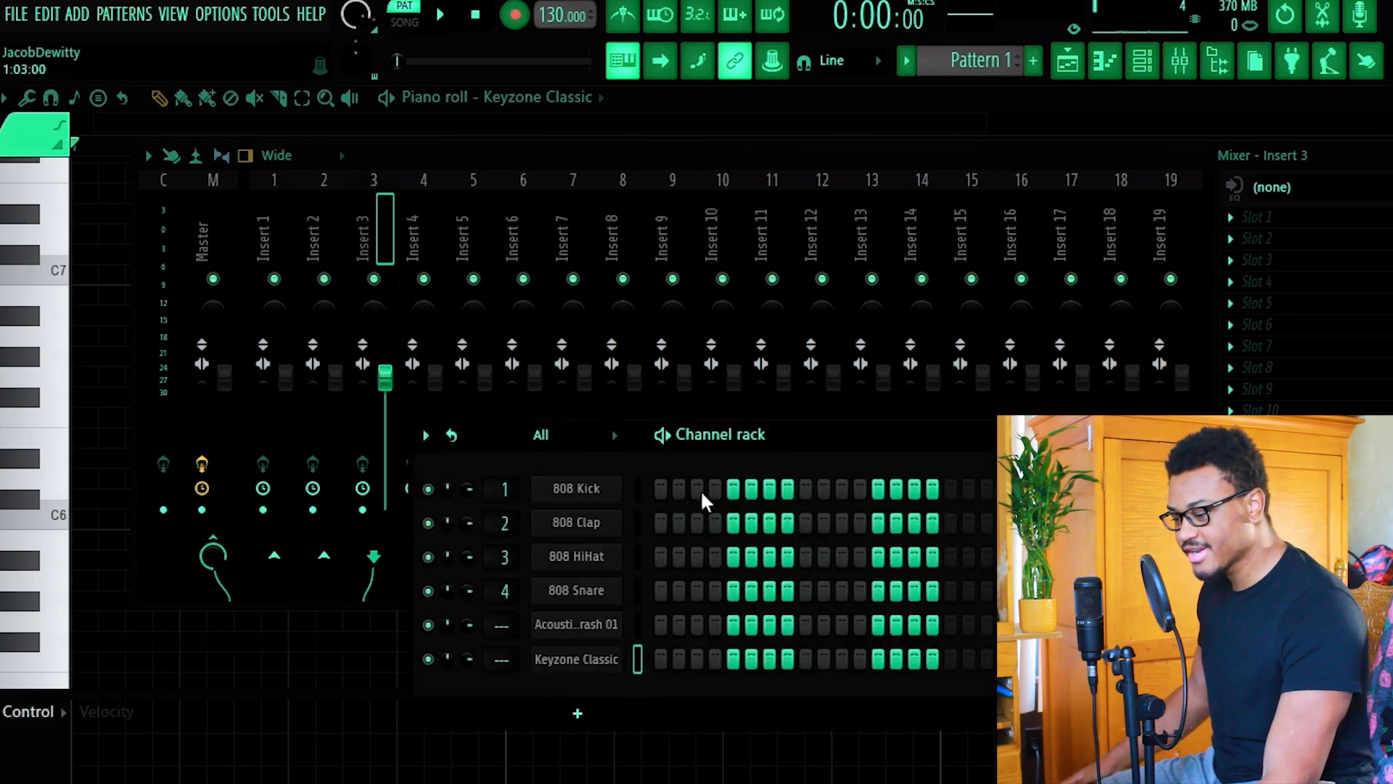
{"action": "left_click", "coordinate": [659, 489]}
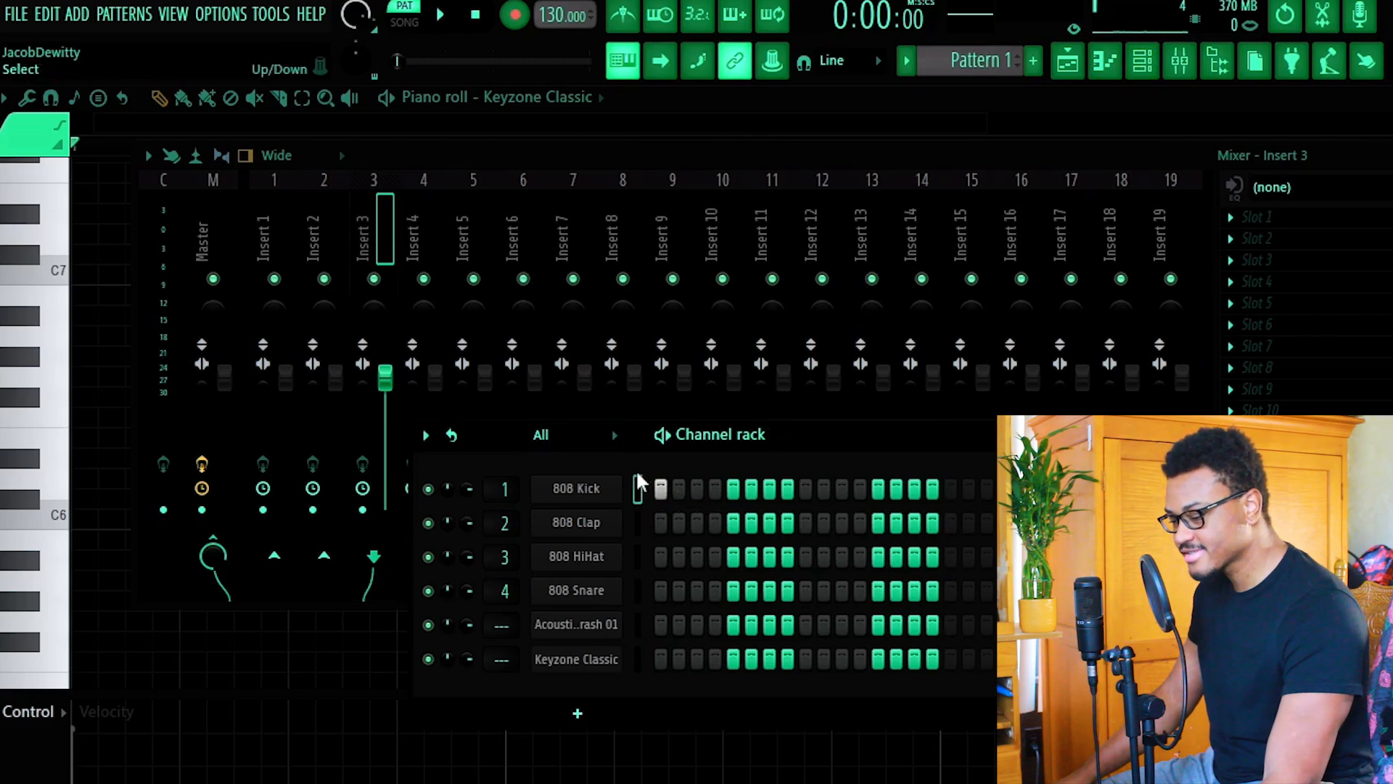
{"action": "right_click", "coordinate": [576, 489]}
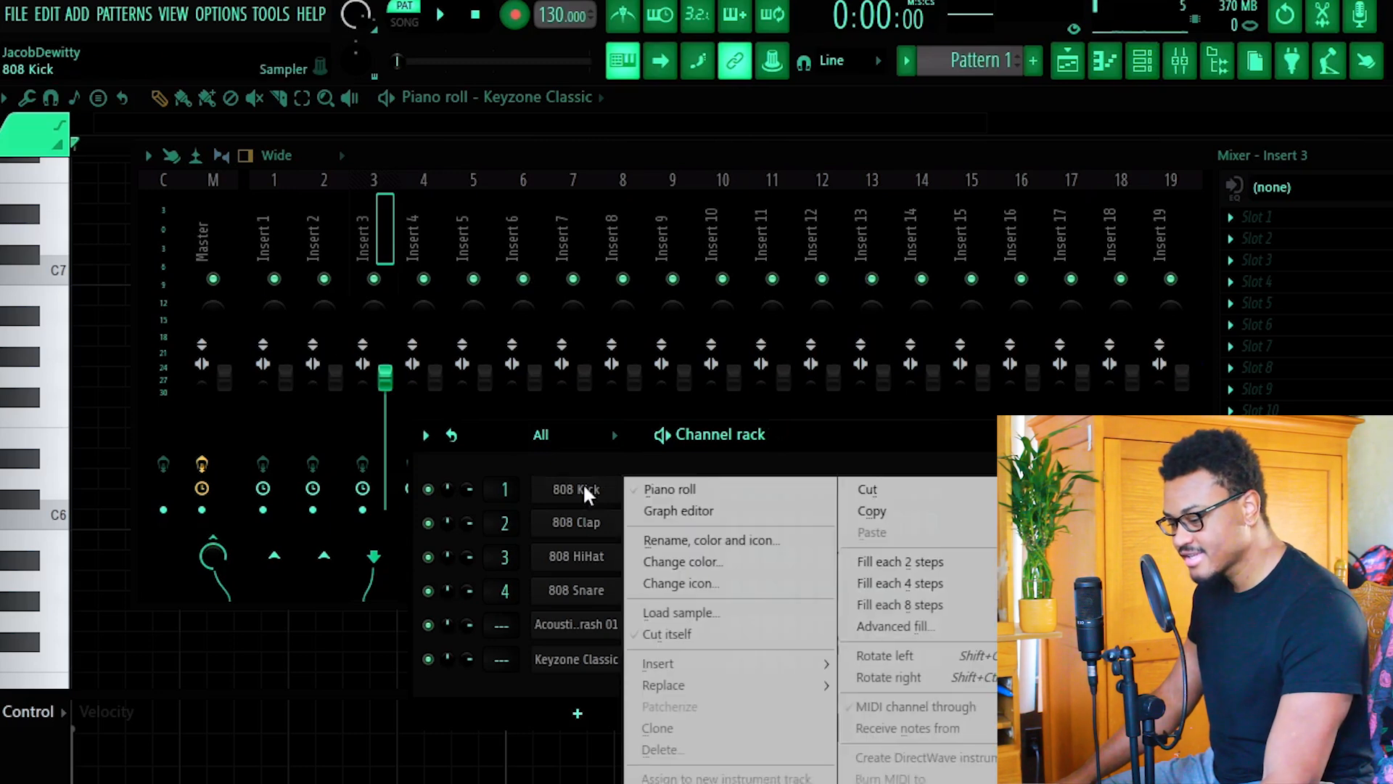
{"action": "left_click", "coordinate": [908, 585]}
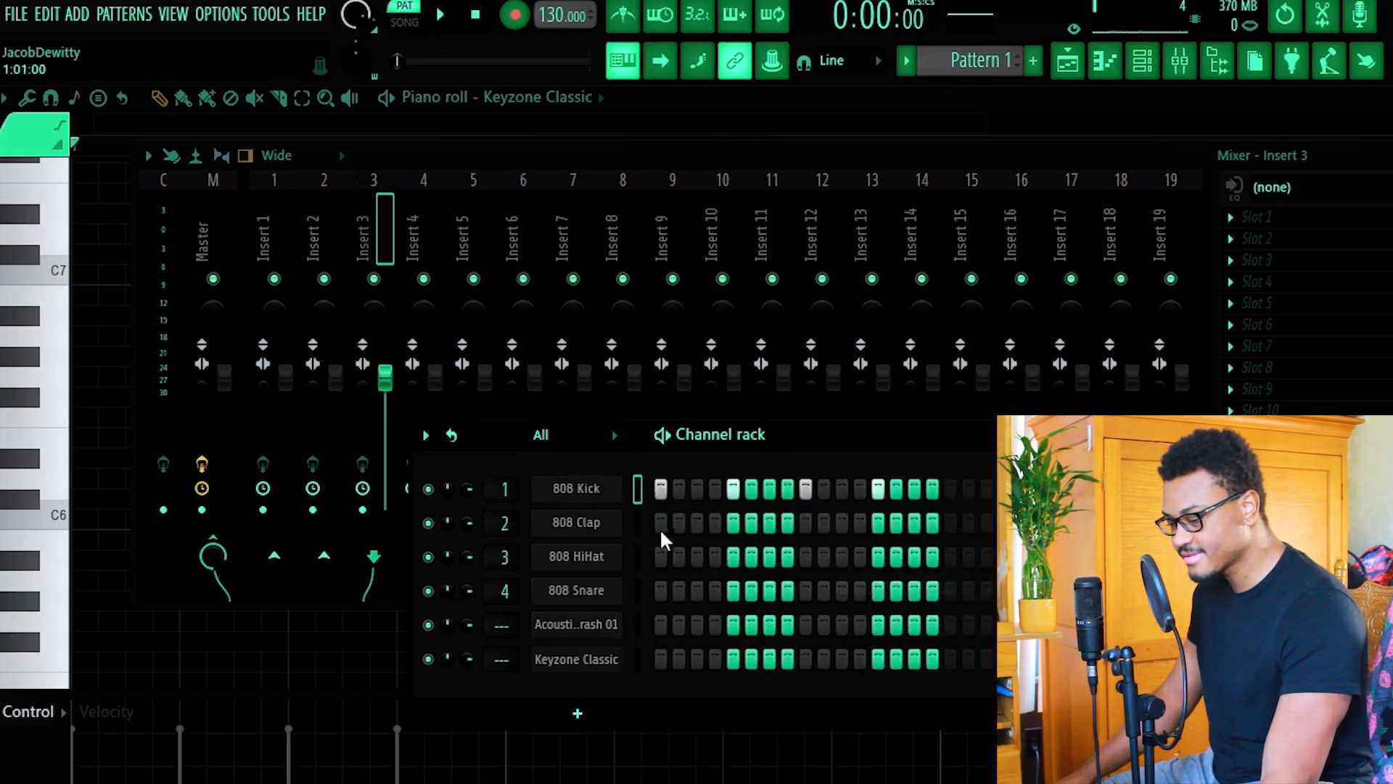
{"action": "left_click", "coordinate": [737, 520]}
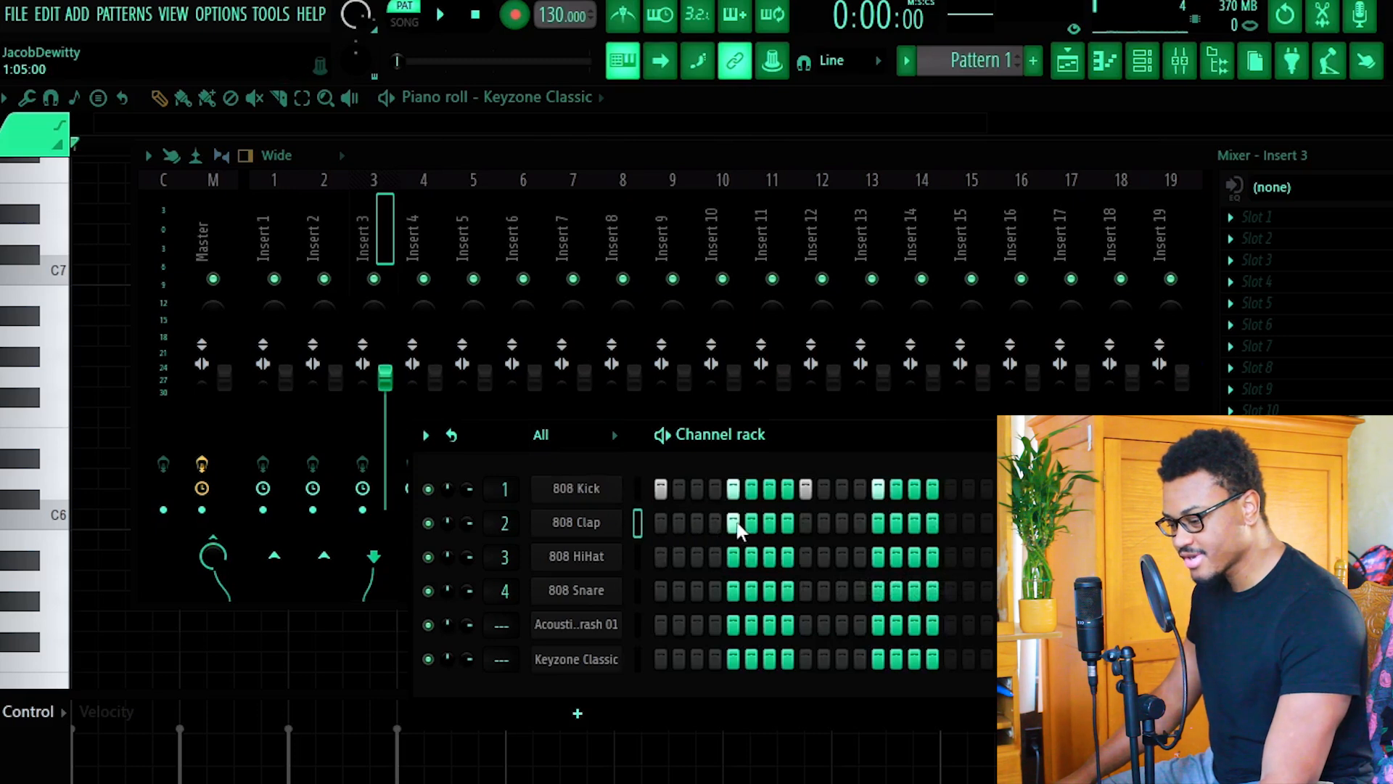
{"action": "left_click", "coordinate": [735, 595]}
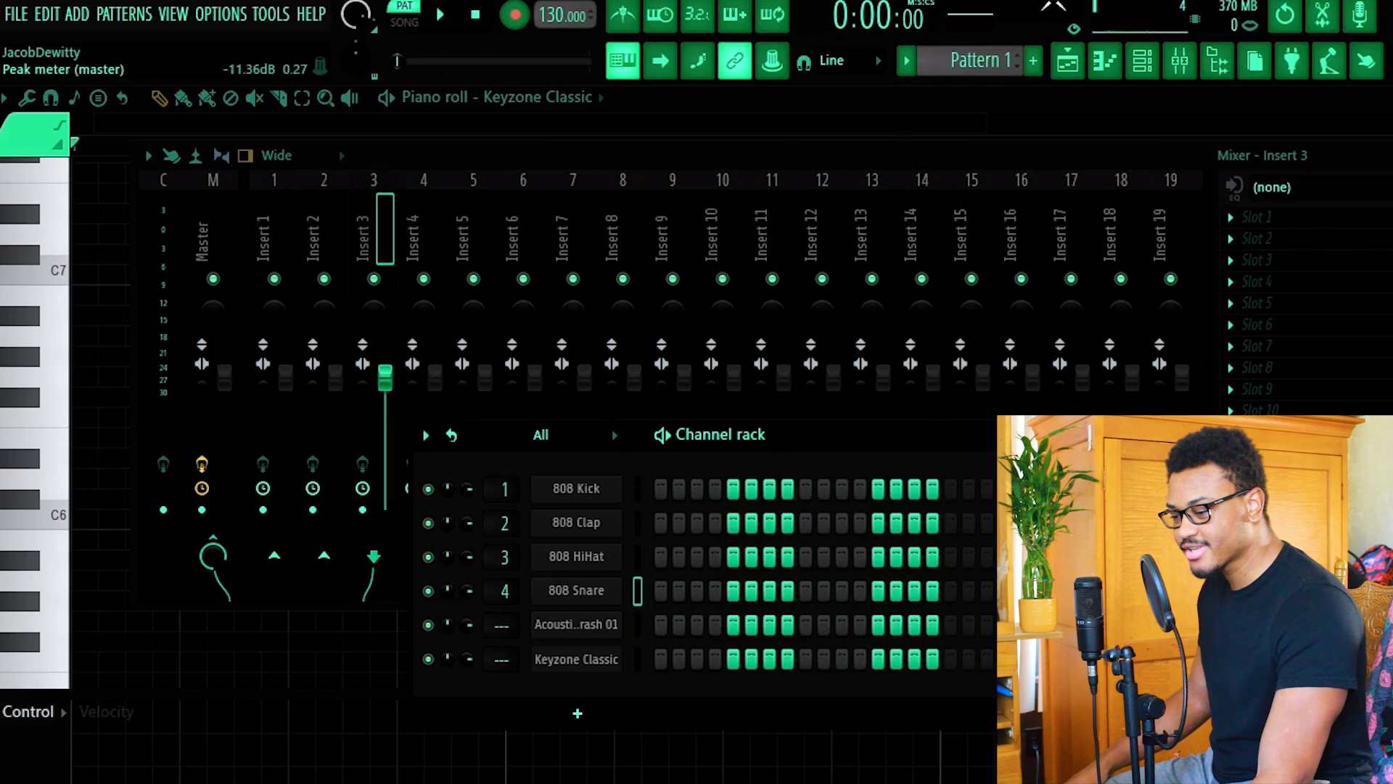
Rename Track 1 in the playlist as "piano"
{"action": "left_click", "coordinate": [1067, 73]}
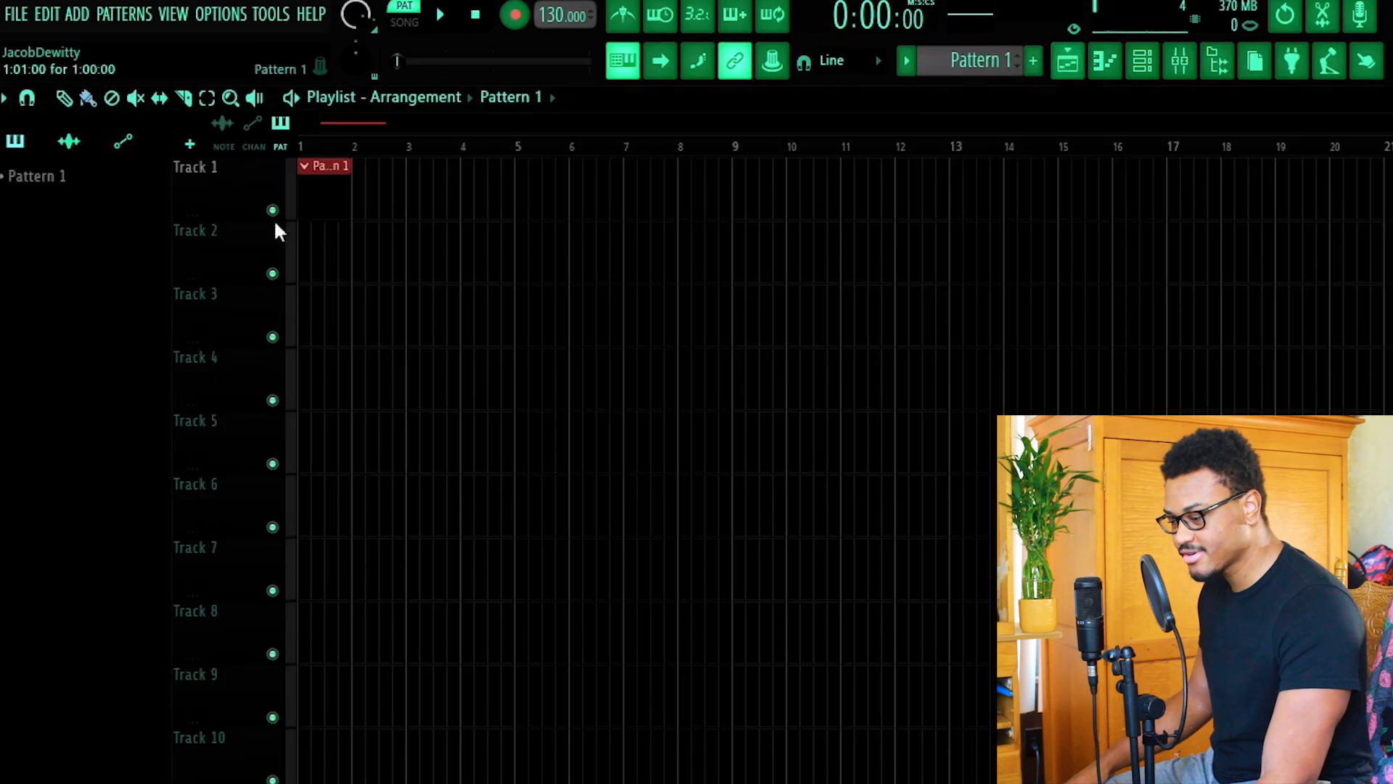
{"action": "right_click", "coordinate": [225, 187]}
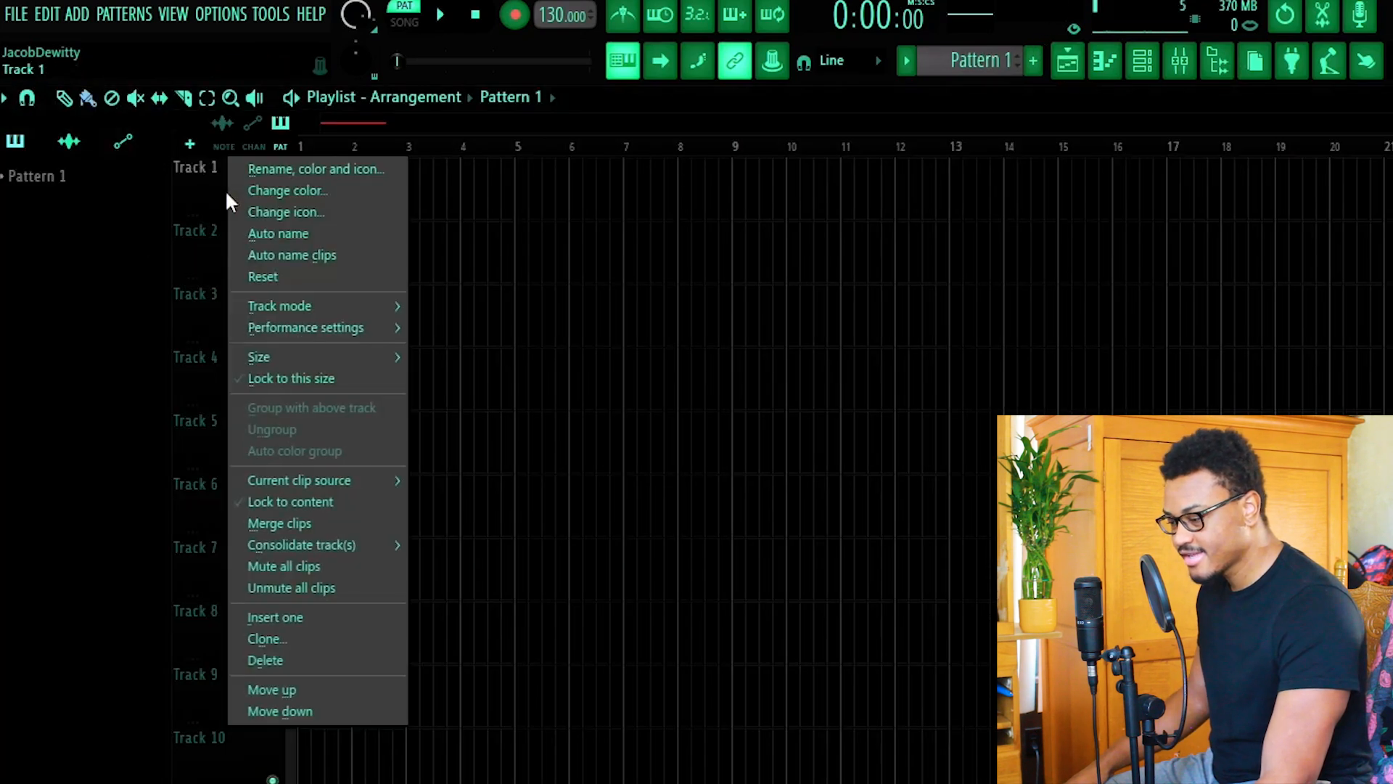
{"action": "left_click", "coordinate": [315, 171]}
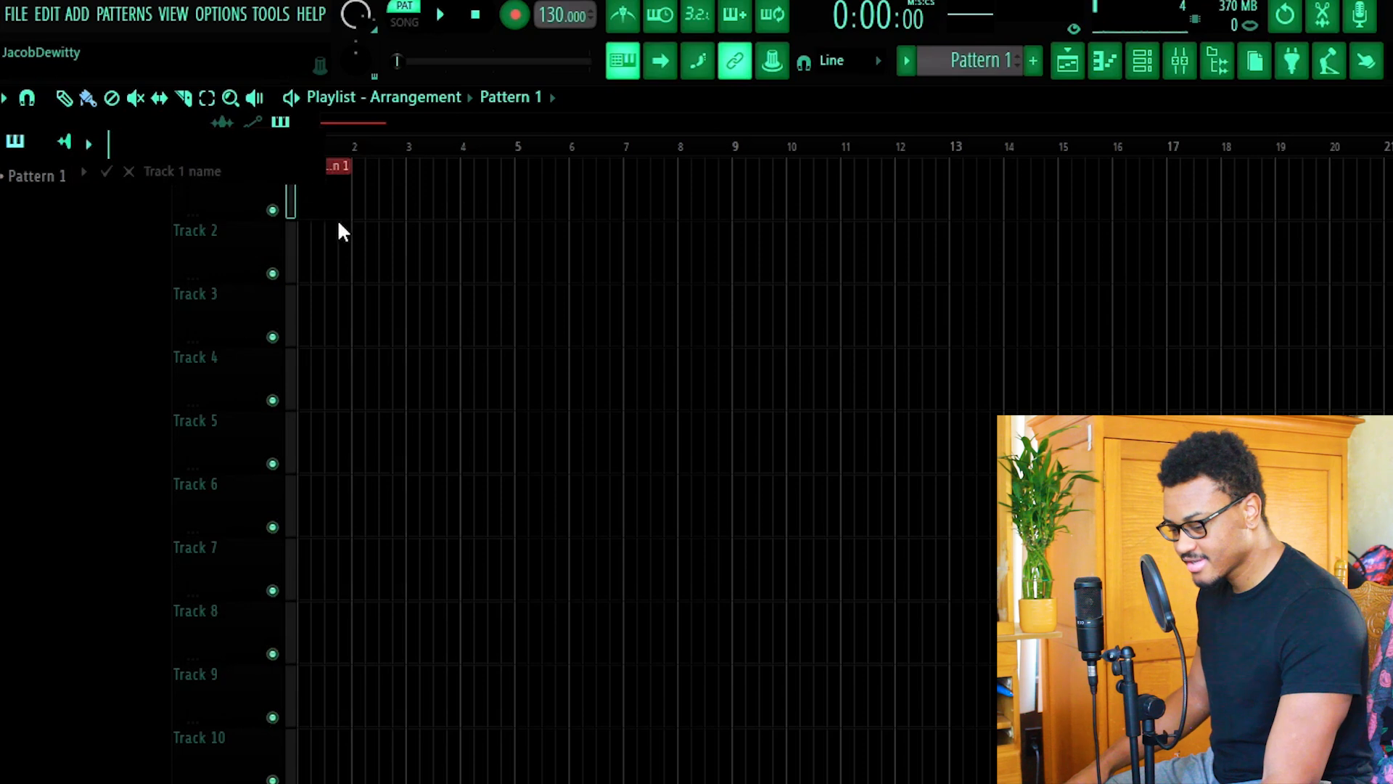
{"action": "type", "text": "piano"}
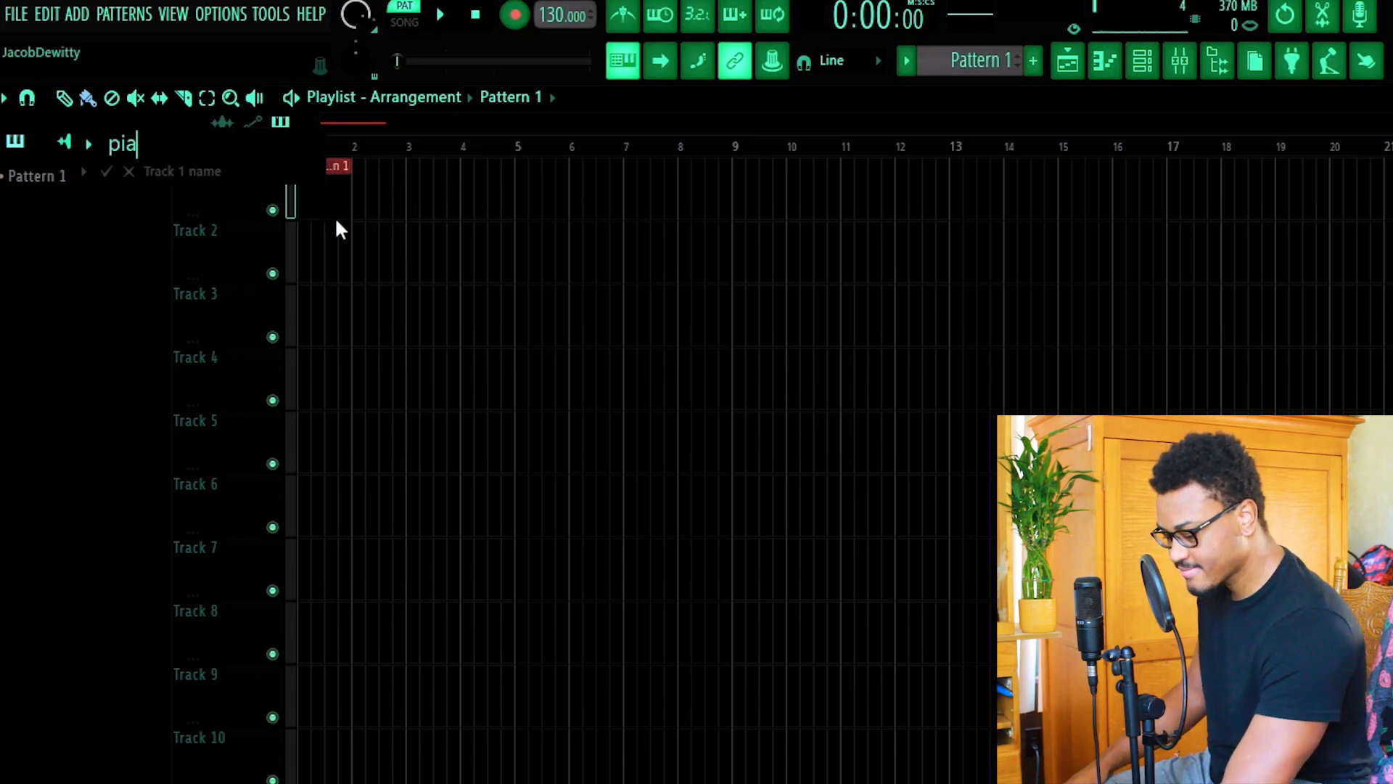
{"action": "key", "text": "Return"}
Rename Pattern 1 as "piano"
{"action": "right_click", "coordinate": [13, 185]}
{"action": "left_click", "coordinate": [187, 293]}
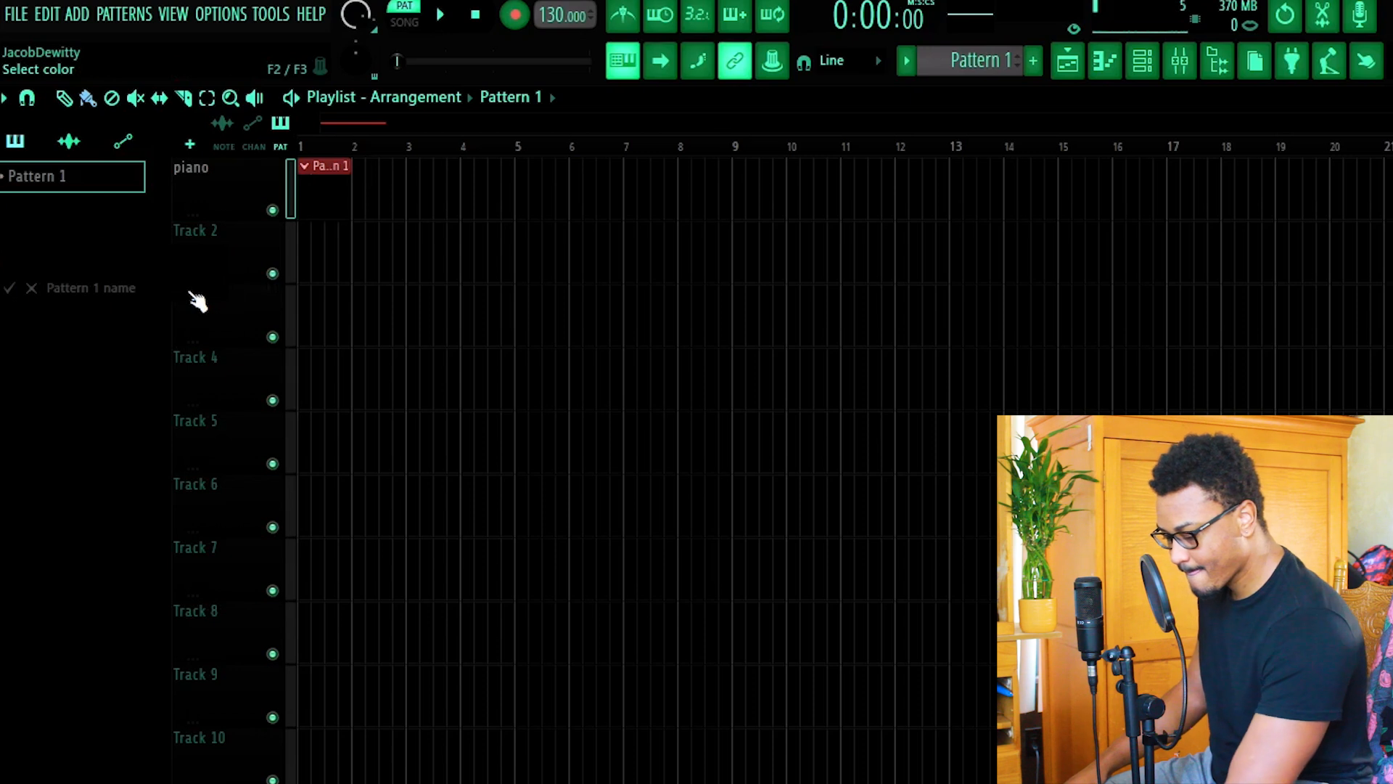
{"action": "type", "text": "piano"}
{"action": "key", "text": "Return"}
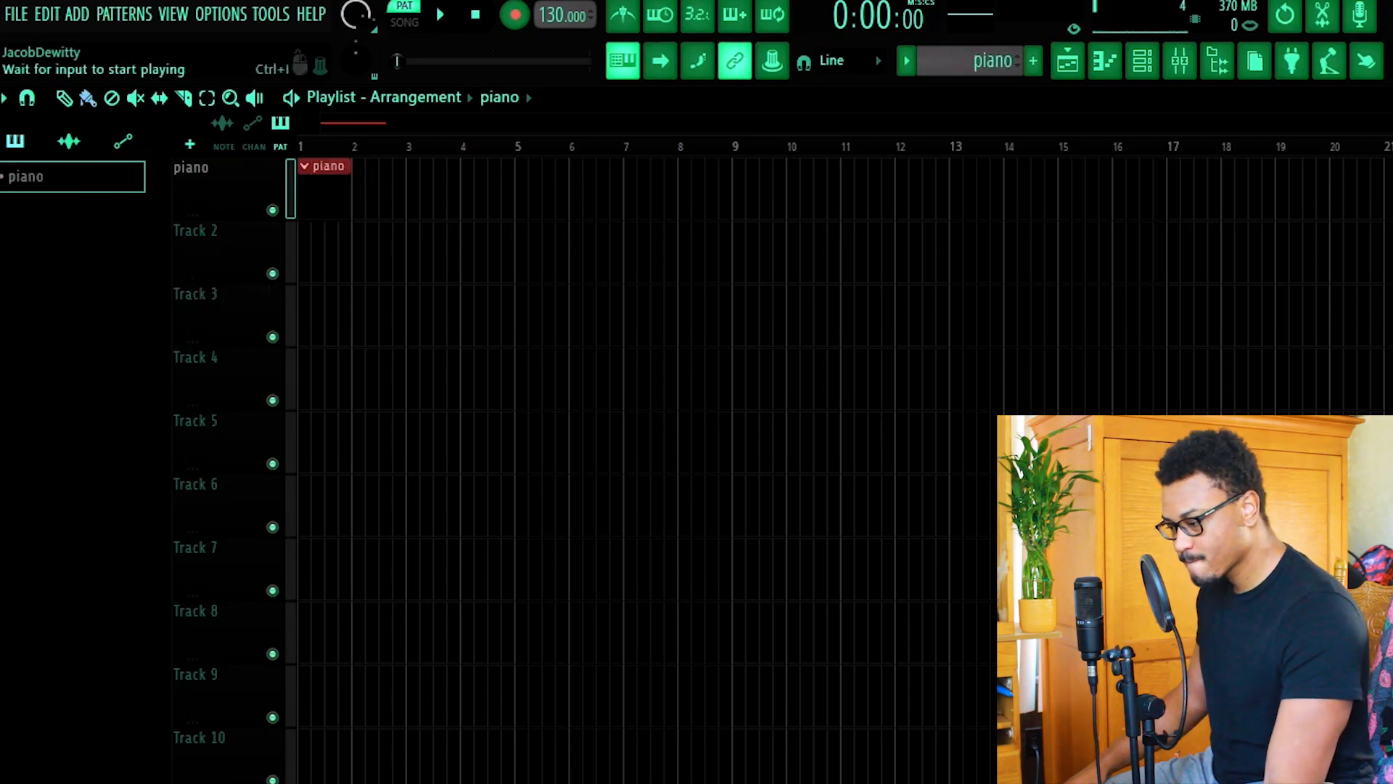
Name the mixer's Insert 1 track "piano"
{"action": "left_click", "coordinate": [1180, 61]}
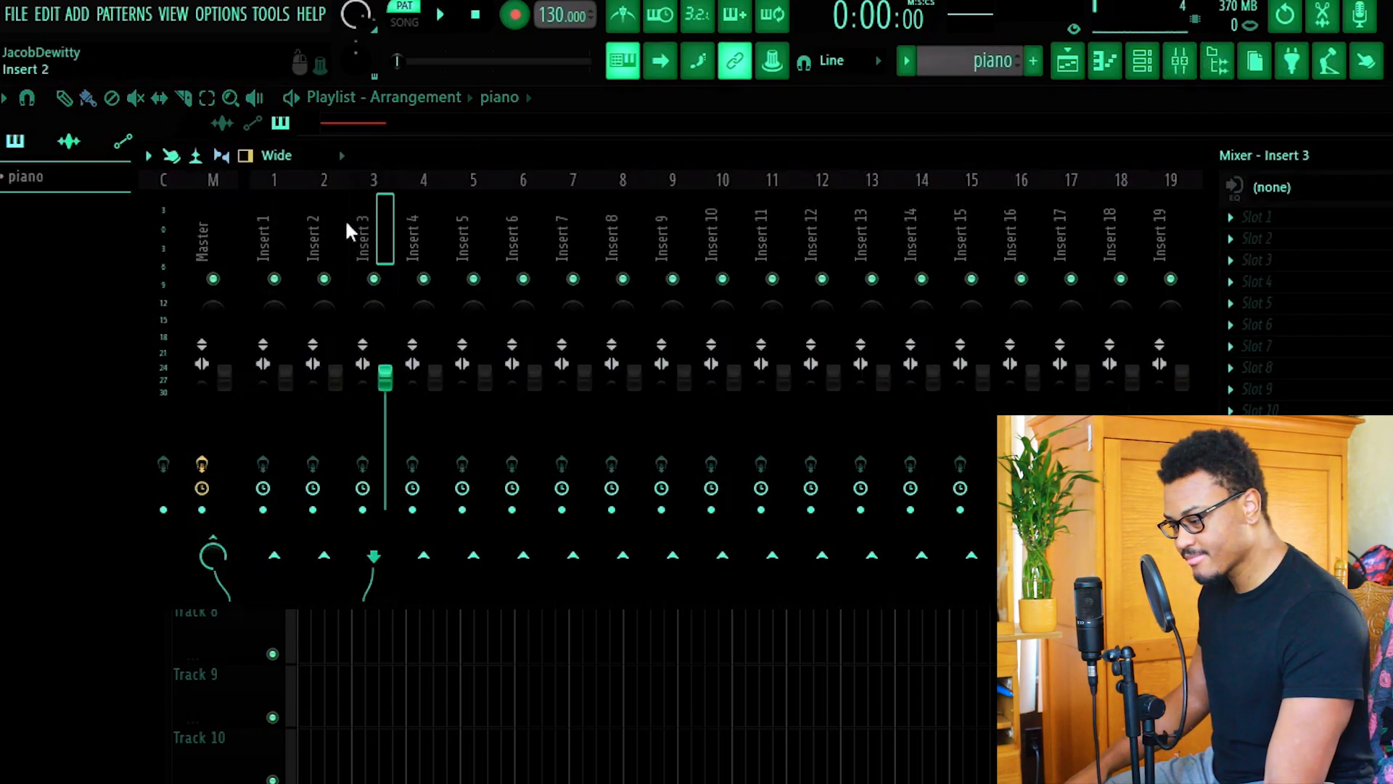
{"action": "left_click", "coordinate": [286, 217]}
{"action": "right_click", "coordinate": [289, 221]}
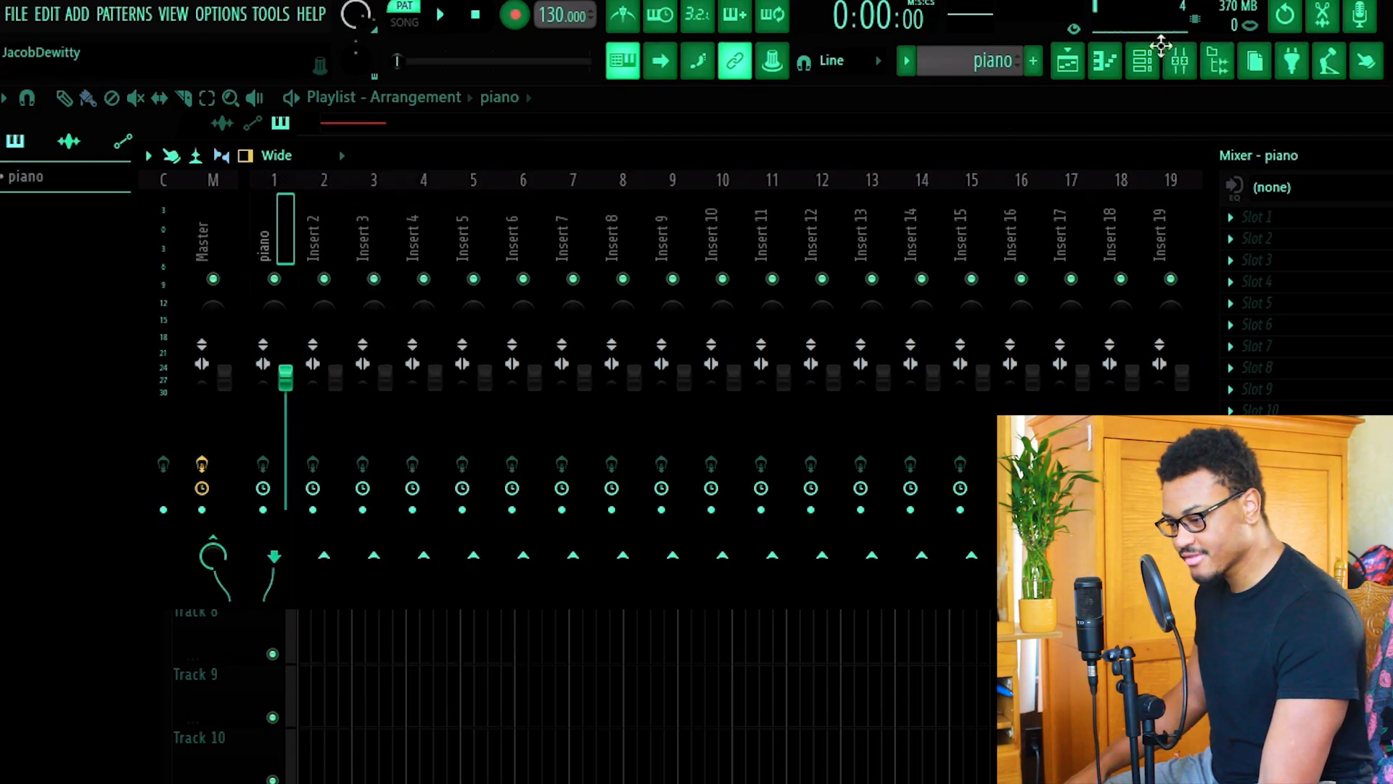
Select all channels in the channel rack and route them to the piano mixer track
{"action": "left_click", "coordinate": [1145, 56]}
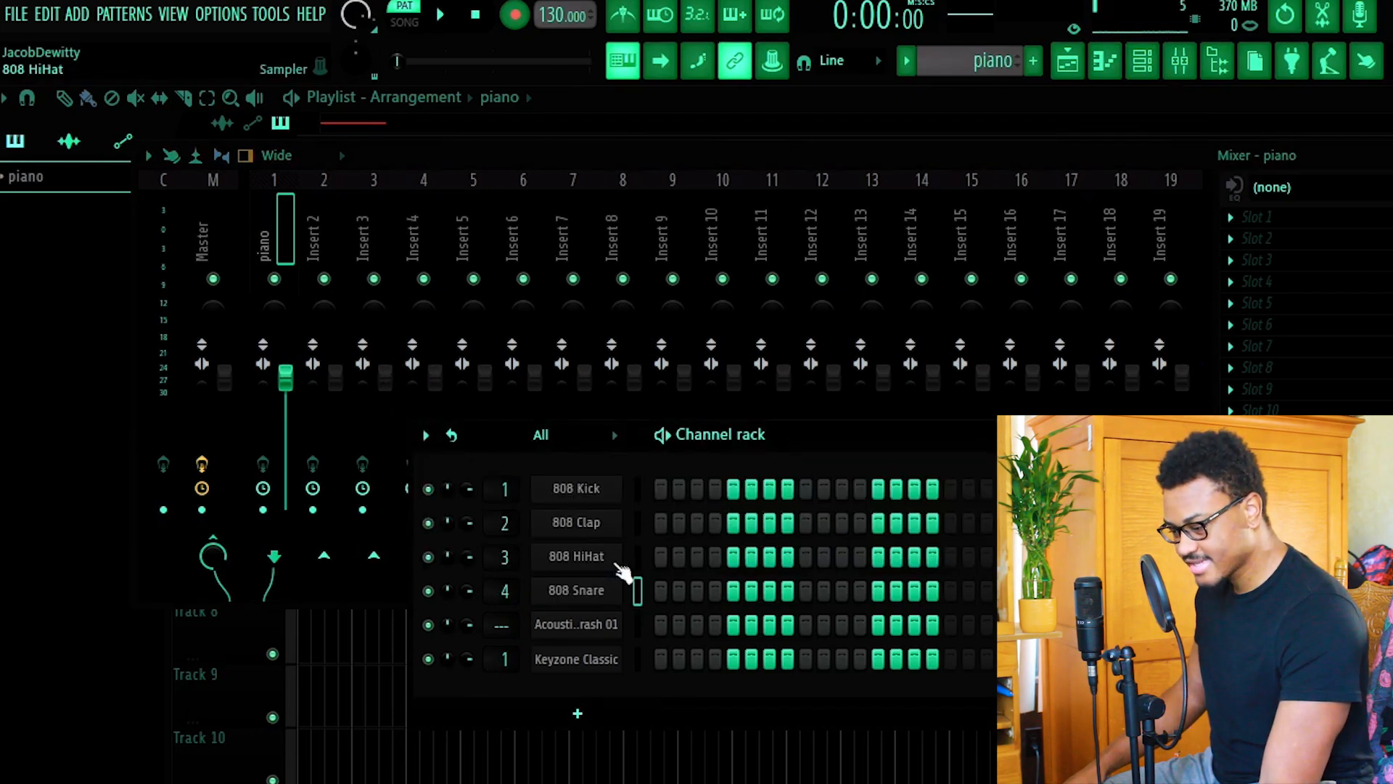
{"action": "left_click", "coordinate": [637, 489]}
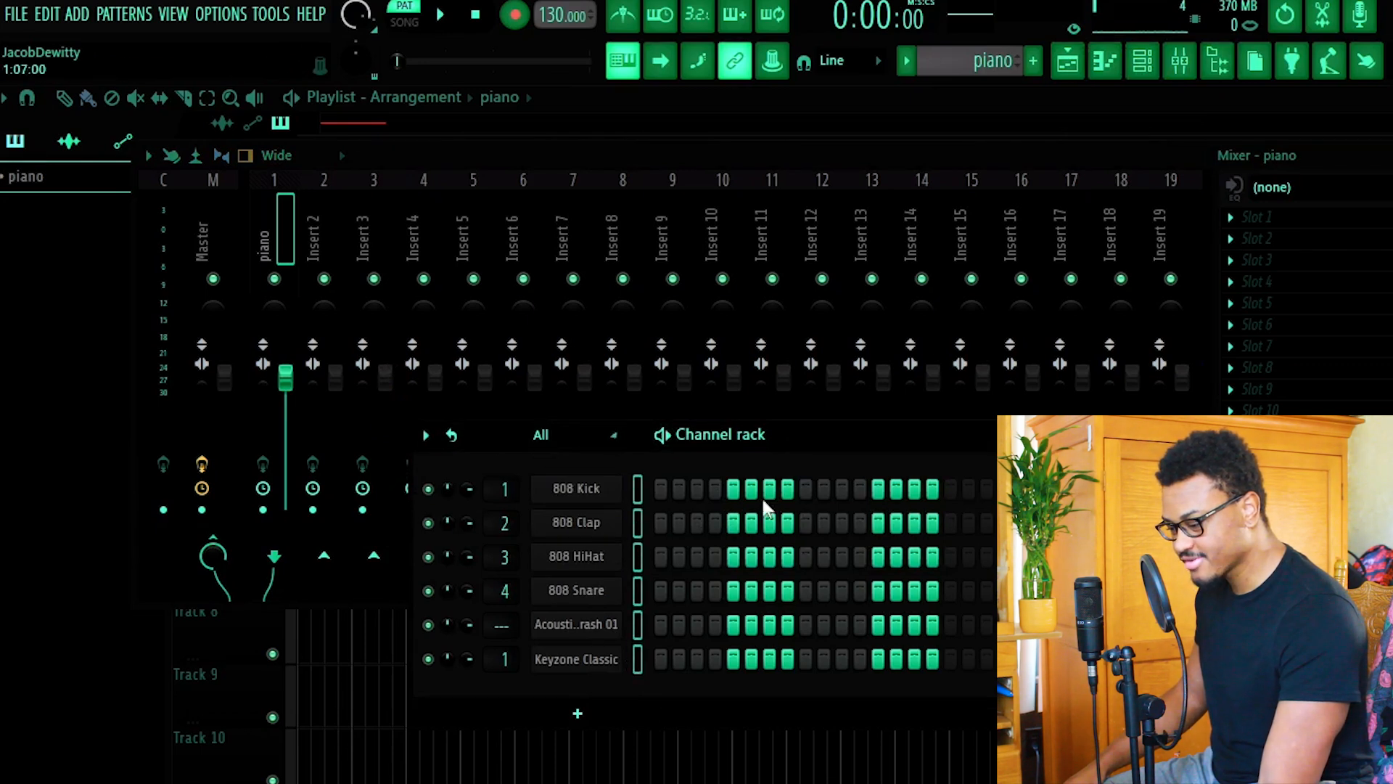
{"action": "left_click", "coordinate": [278, 225]}
{"action": "key", "text": "ctrl+l"}
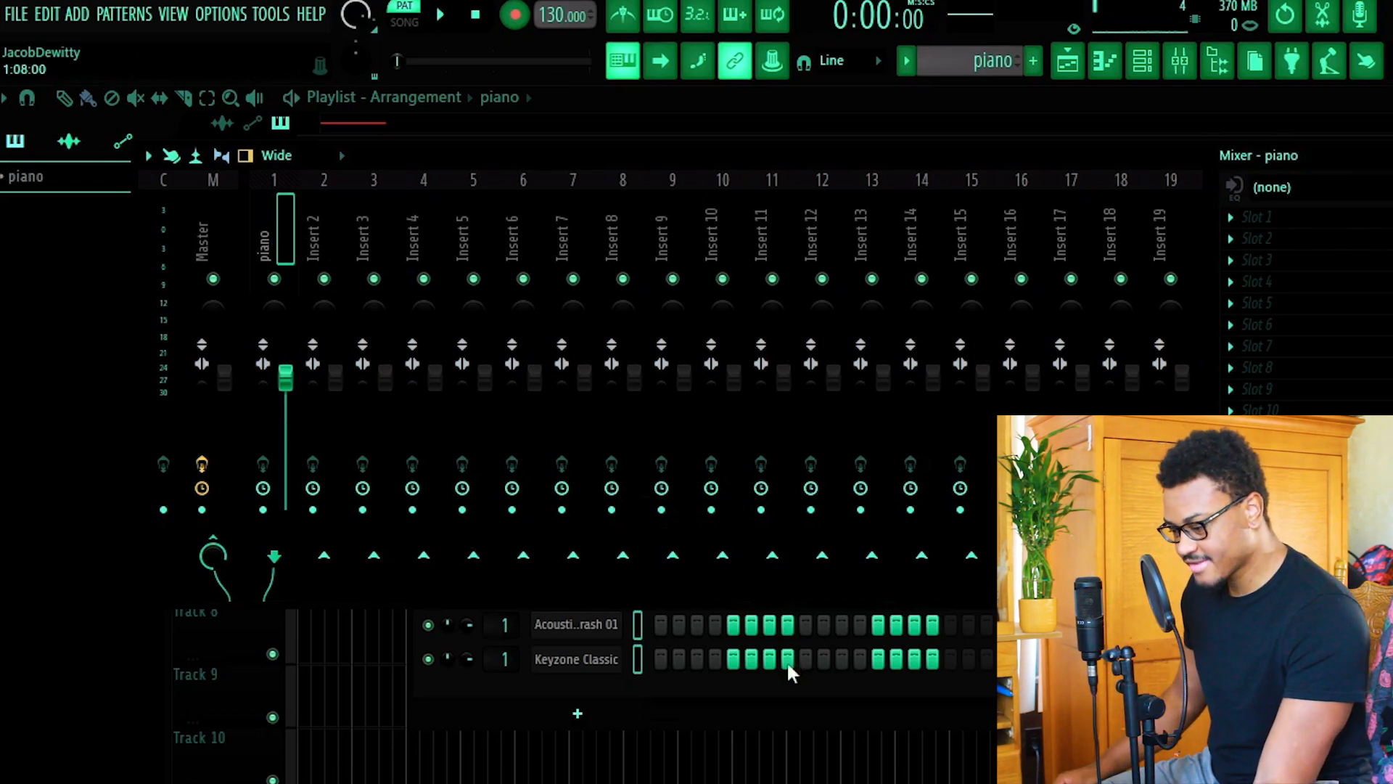
{"action": "left_click", "coordinate": [798, 686]}
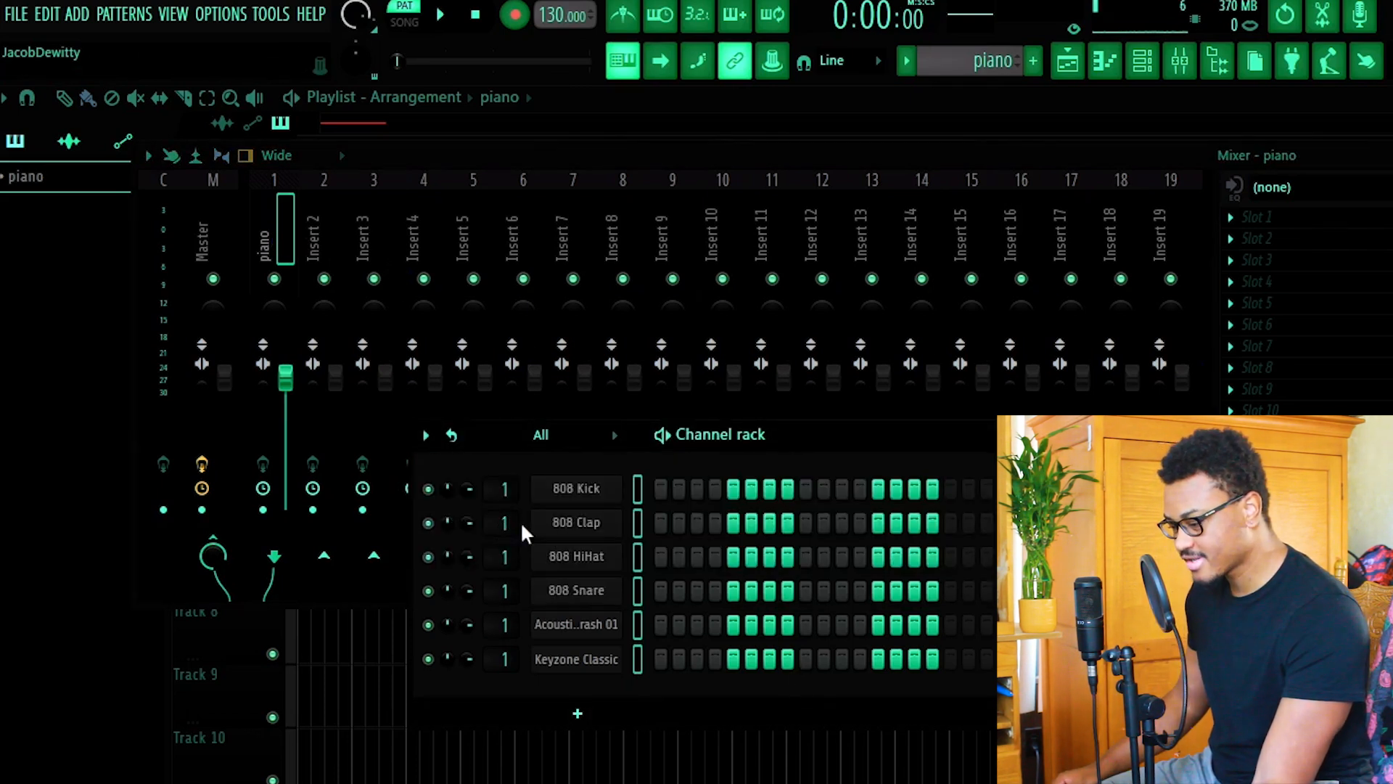
Select only the 808 Kick channel and route it to mixer track 2
{"action": "left_click", "coordinate": [636, 488]}
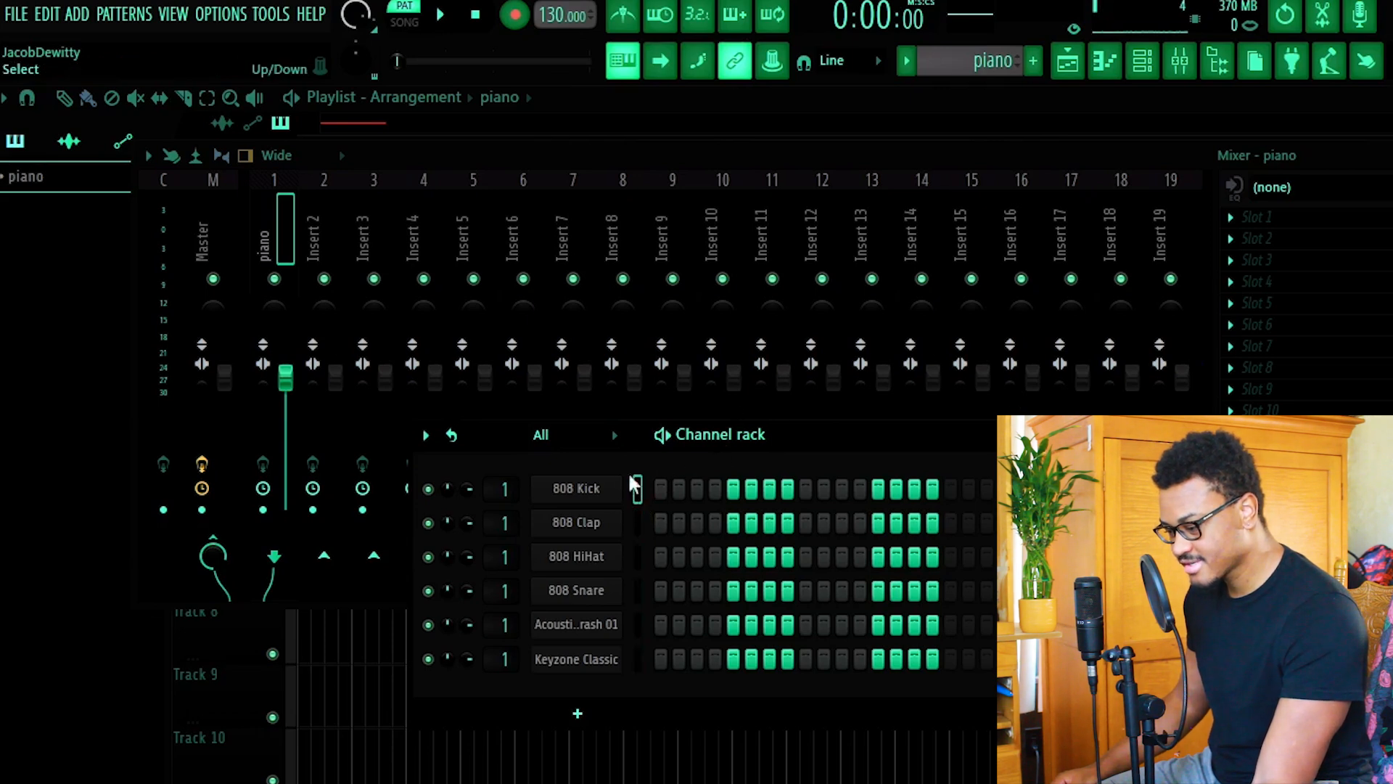
{"action": "right_click", "coordinate": [334, 220]}
{"action": "left_click", "coordinate": [322, 214]}
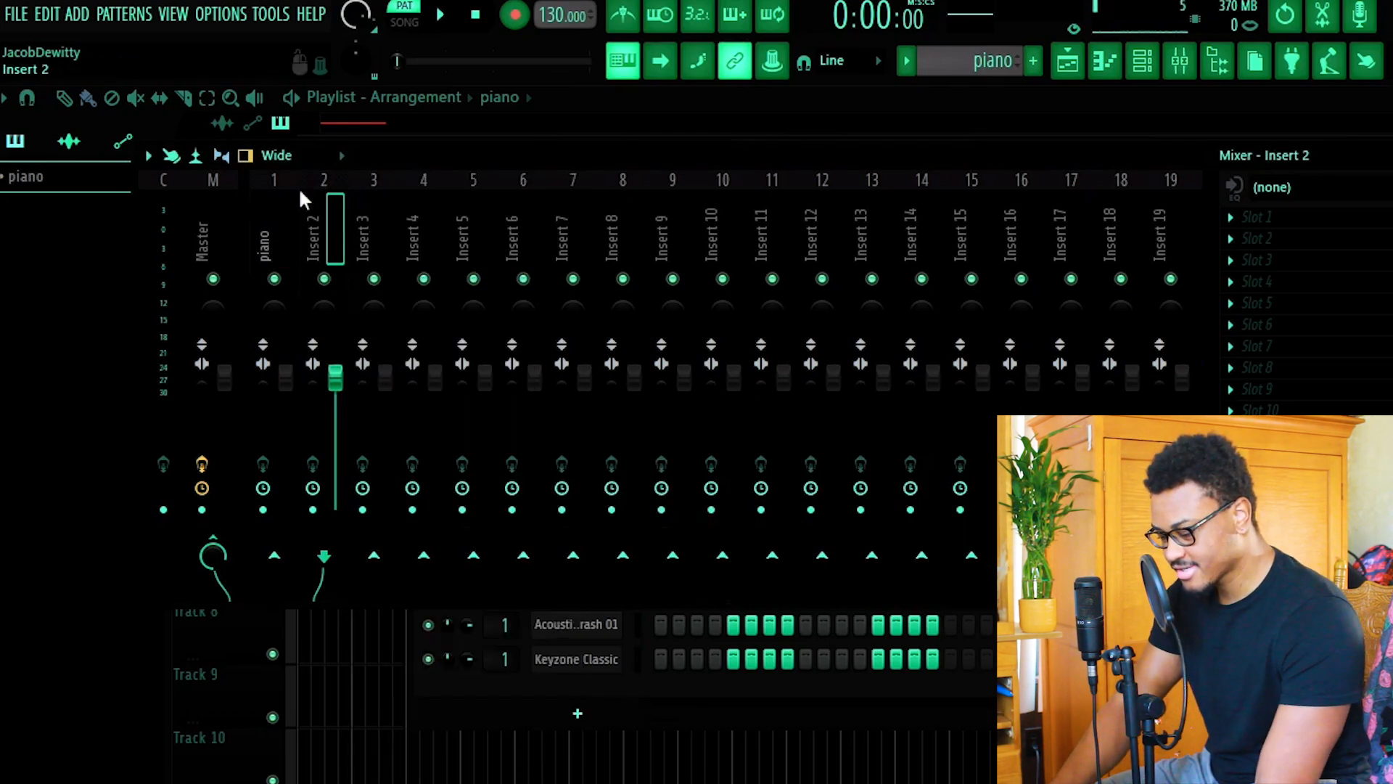
{"action": "key", "text": "ctrl+l"}
{"action": "left_click", "coordinate": [702, 756]}
{"action": "key", "text": "F9"}
{"action": "key", "text": "F6"}
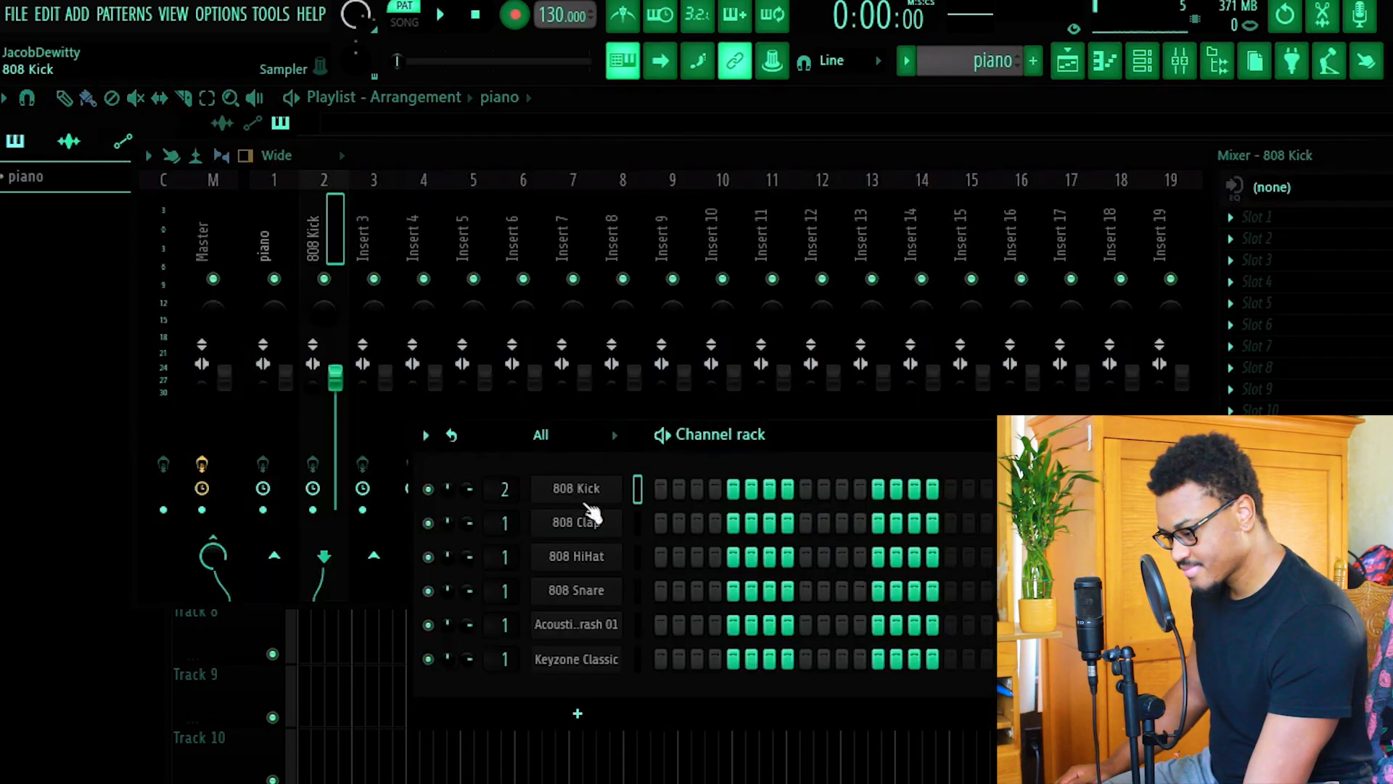
Route the 808 HiHat channel to mixer track 3
{"action": "left_click", "coordinate": [632, 558]}
{"action": "left_click", "coordinate": [363, 225]}
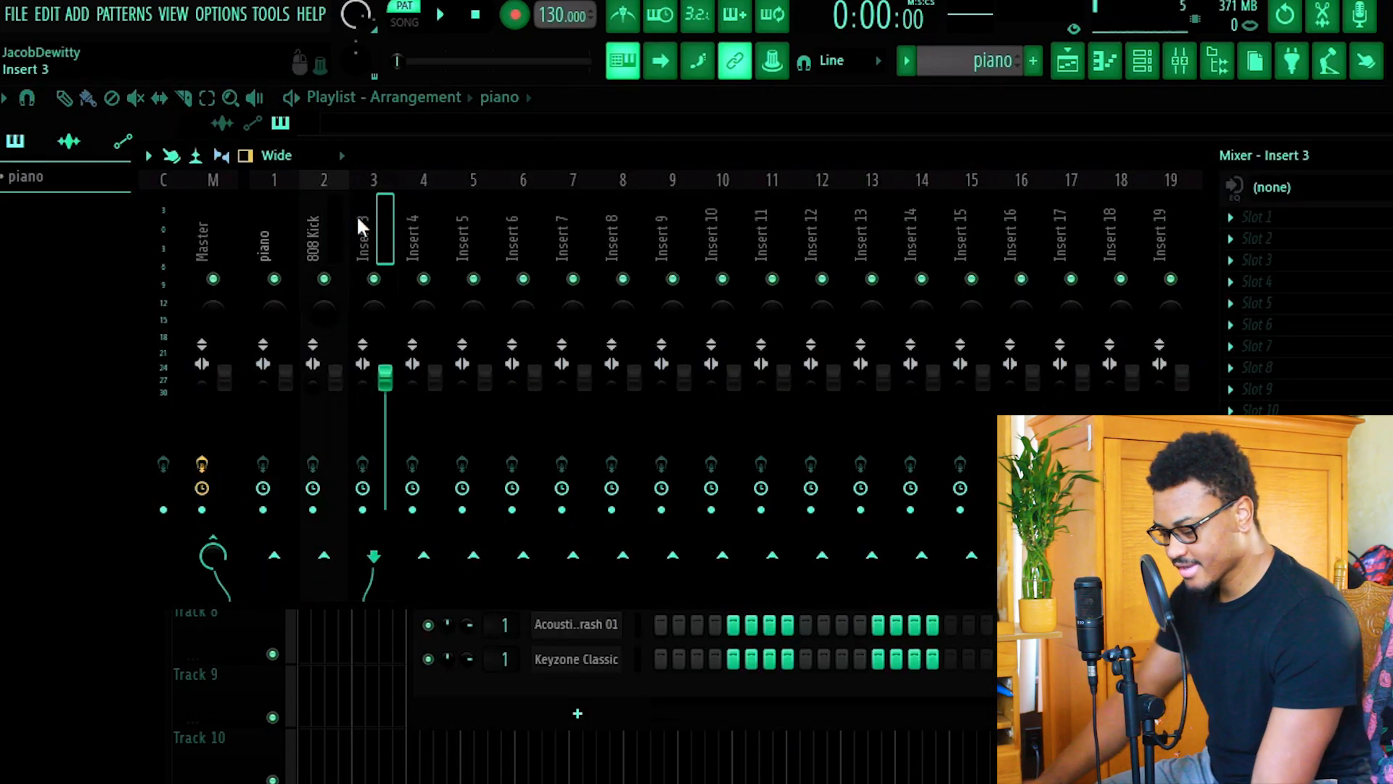
{"action": "key", "text": "ctrl+l"}
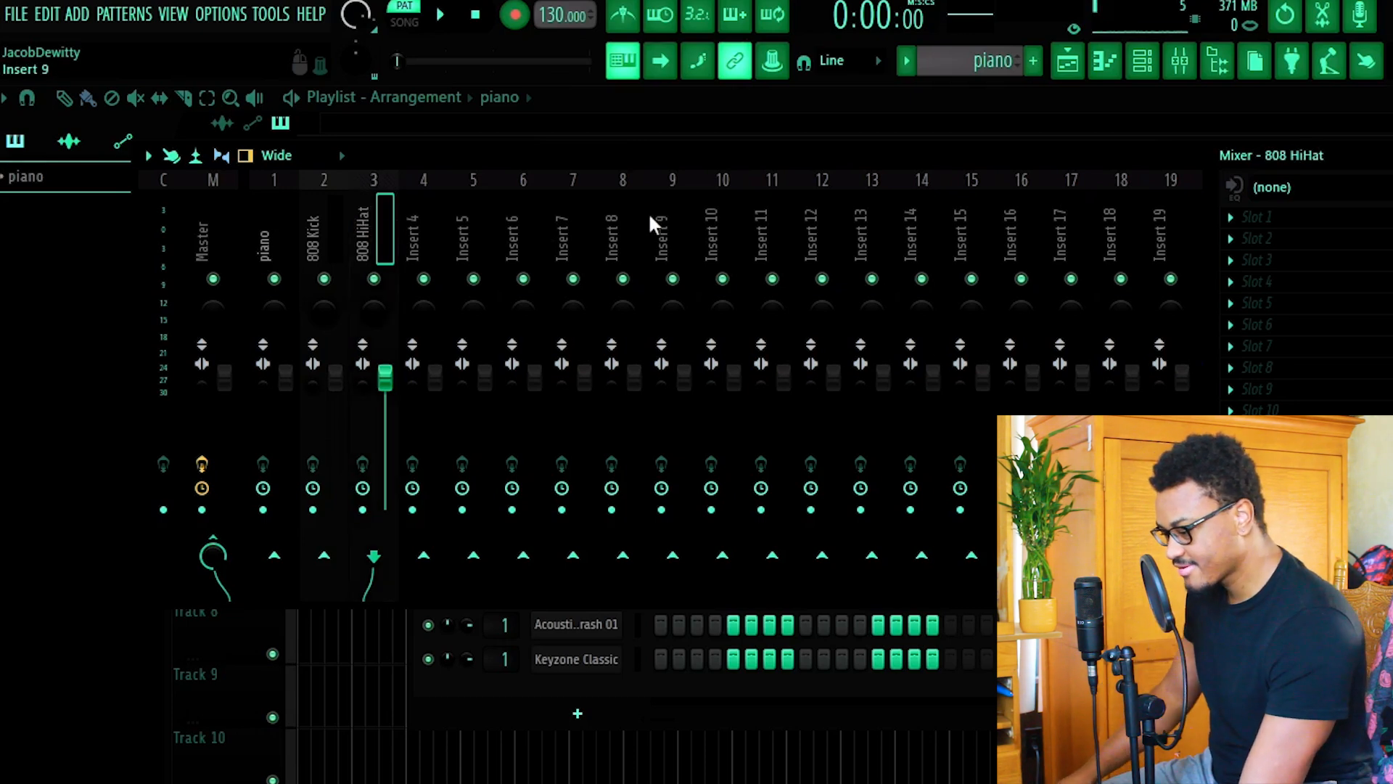
Load Fruity Parametric EQ 2 into effect slot 1 of the piano mixer track
{"action": "key", "text": "F5"}
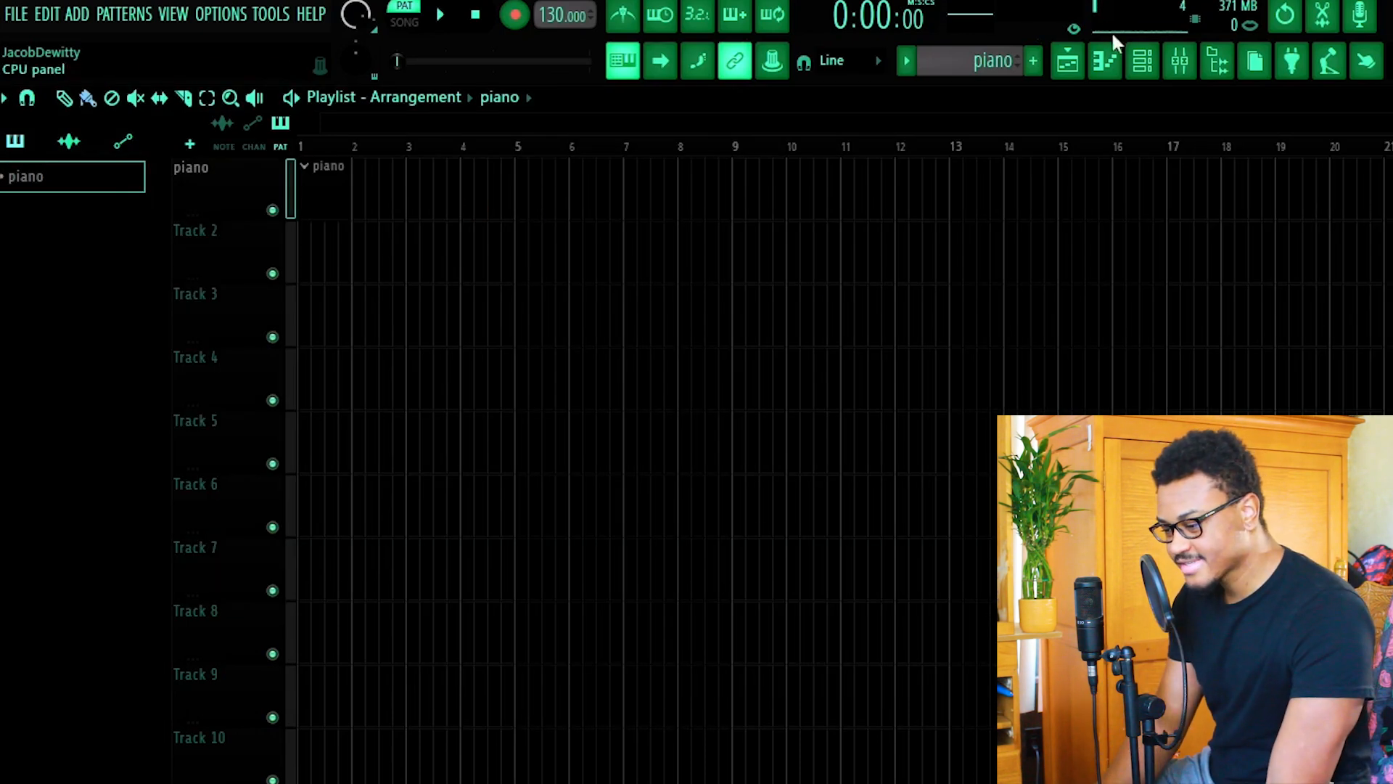
{"action": "key", "text": "F9"}
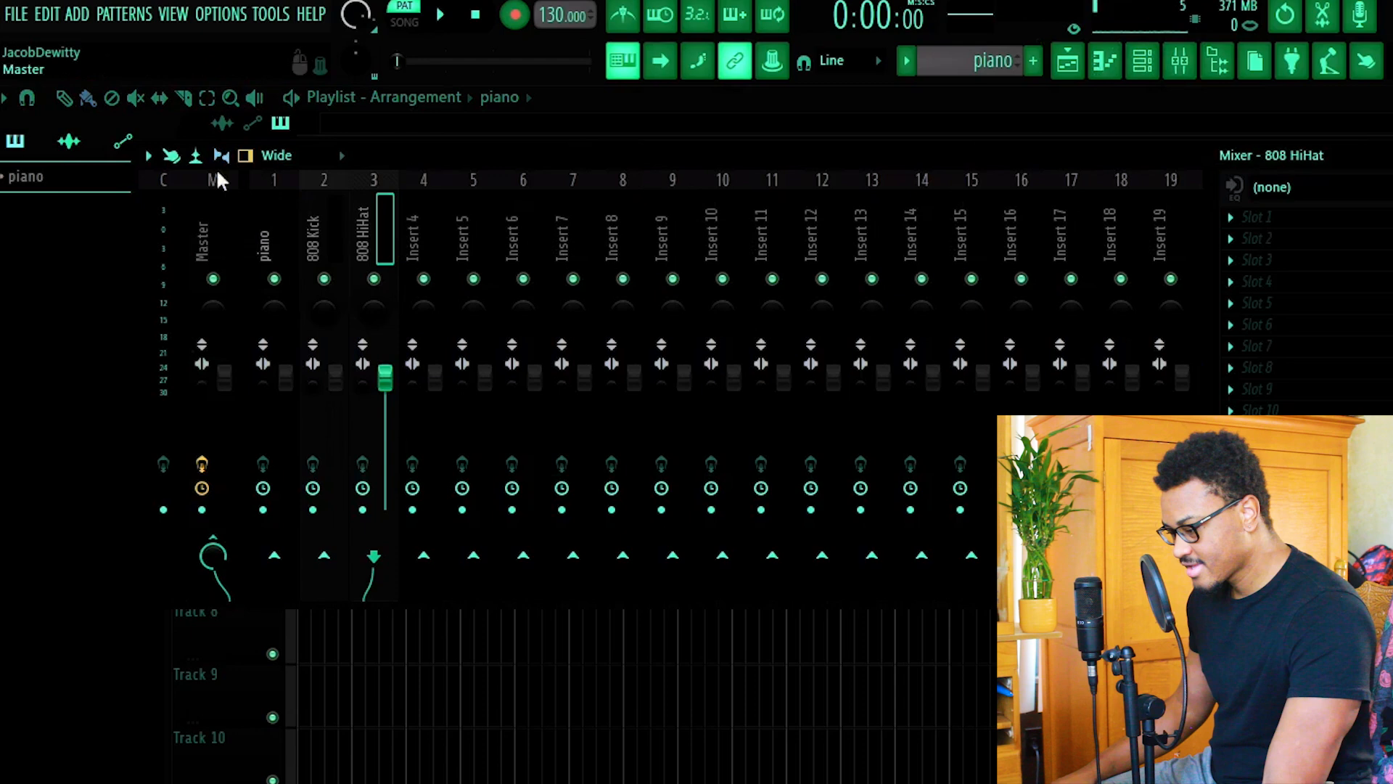
{"action": "left_click", "coordinate": [259, 232]}
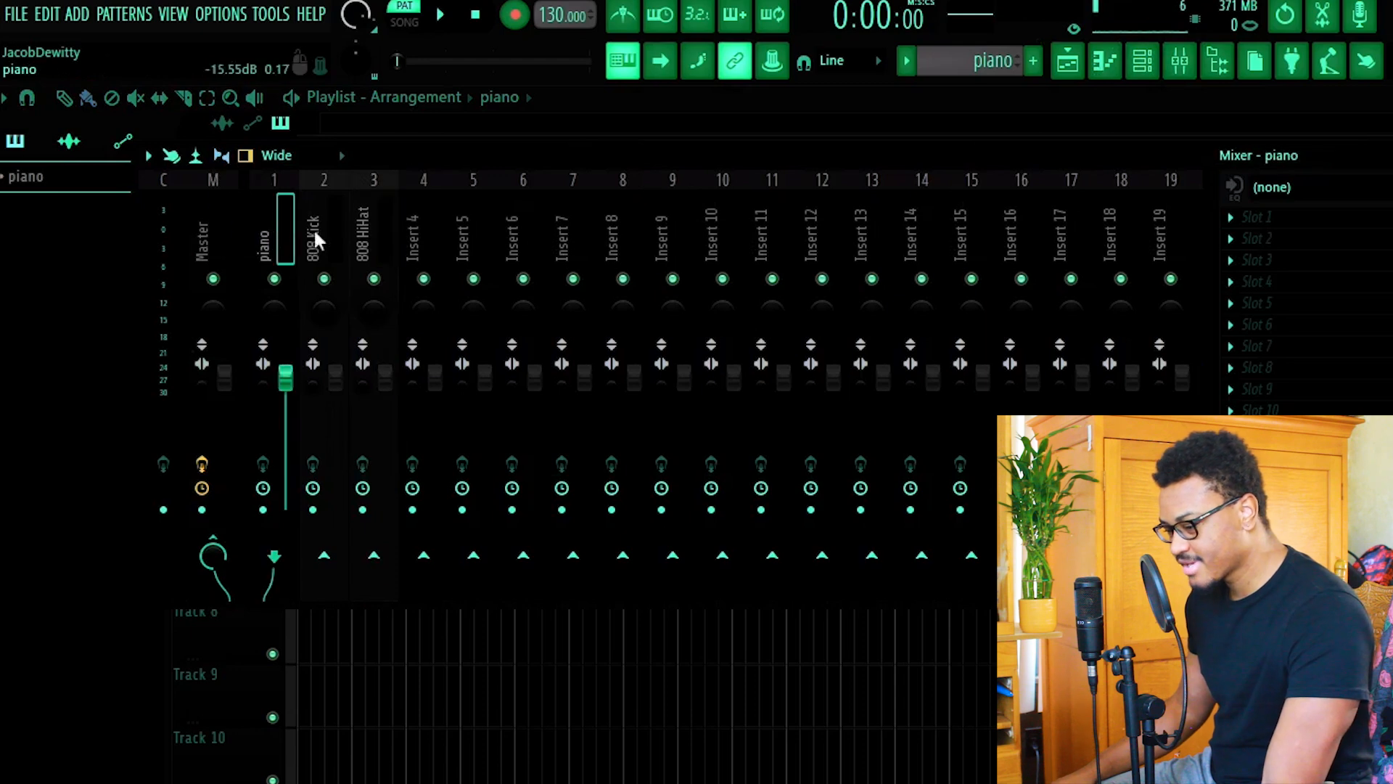
{"action": "left_click", "coordinate": [1234, 217]}
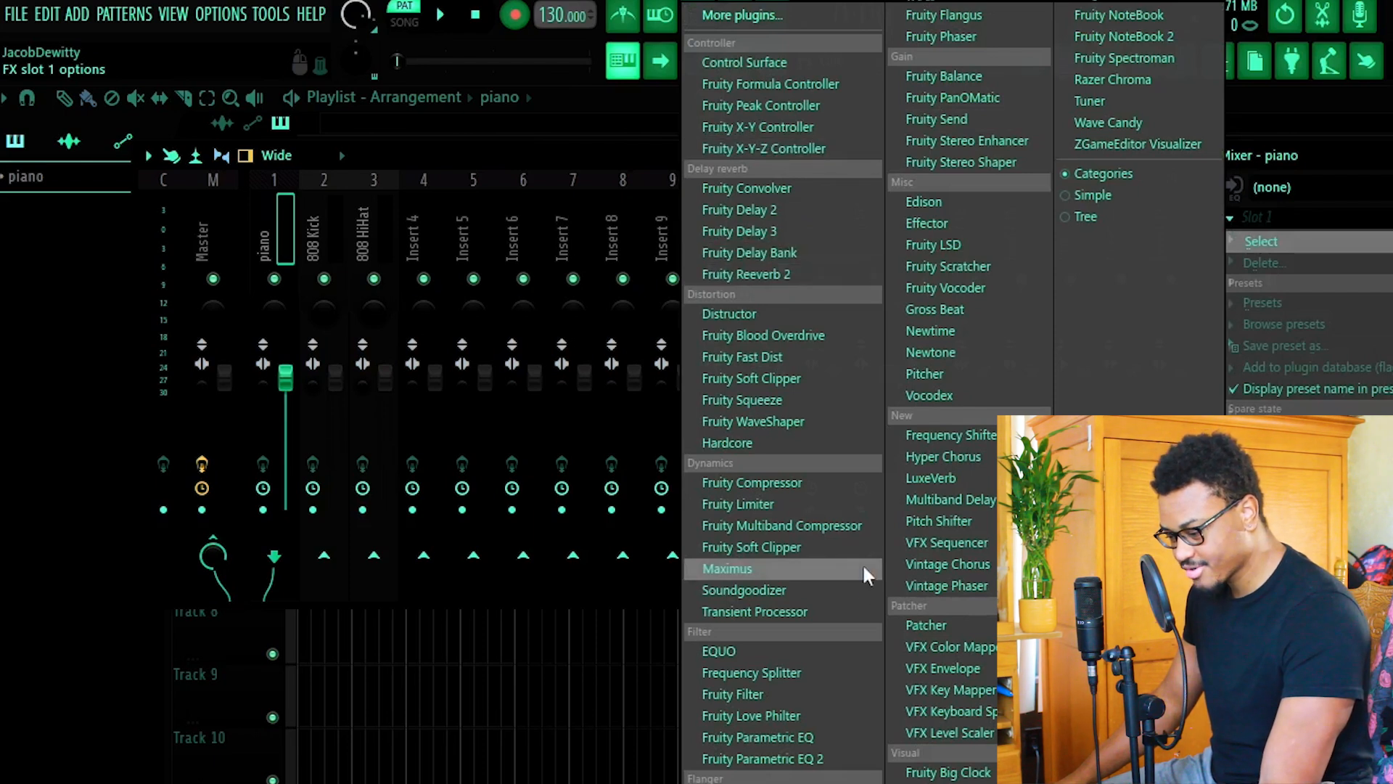
{"action": "left_click", "coordinate": [784, 764]}
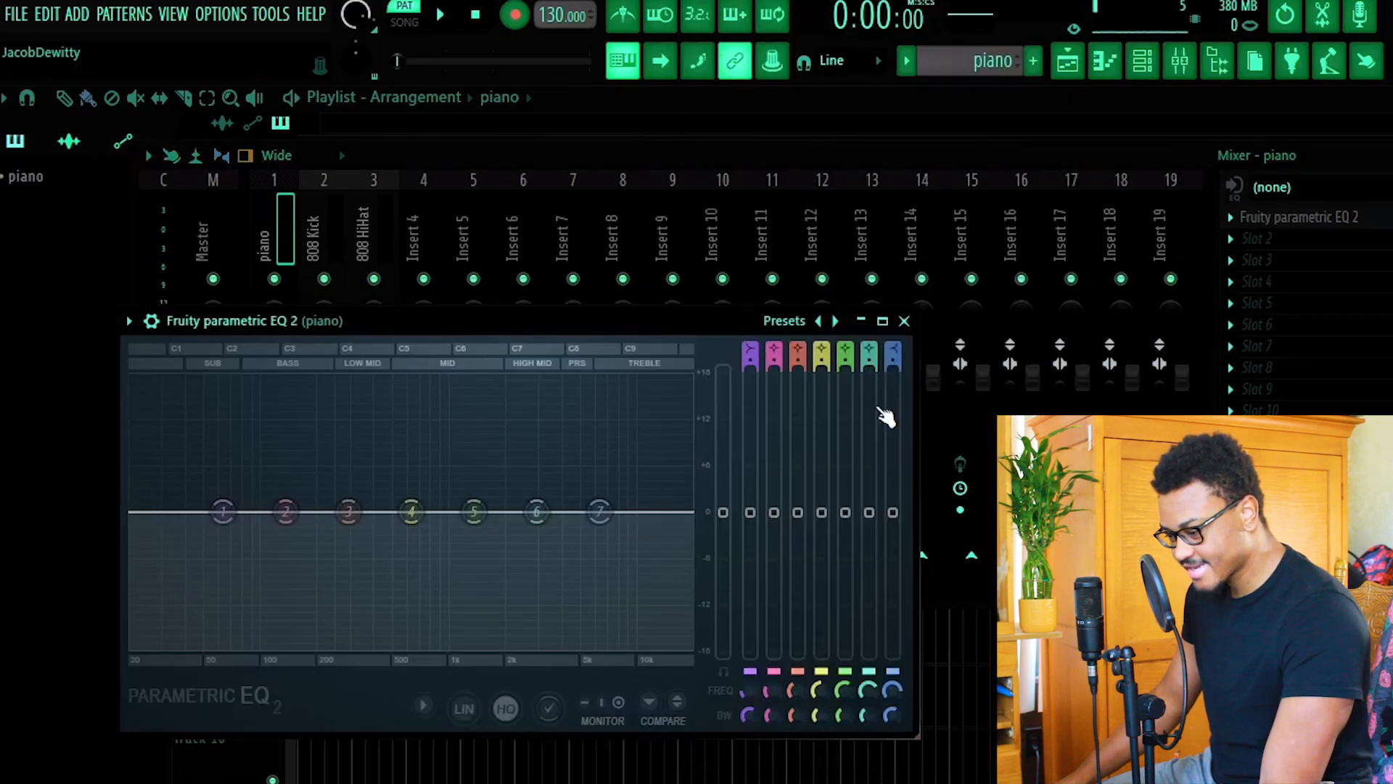
Load Fruity Reeverb 2 into effect slot 2 of the piano mixer track
{"action": "left_click", "coordinate": [970, 282]}
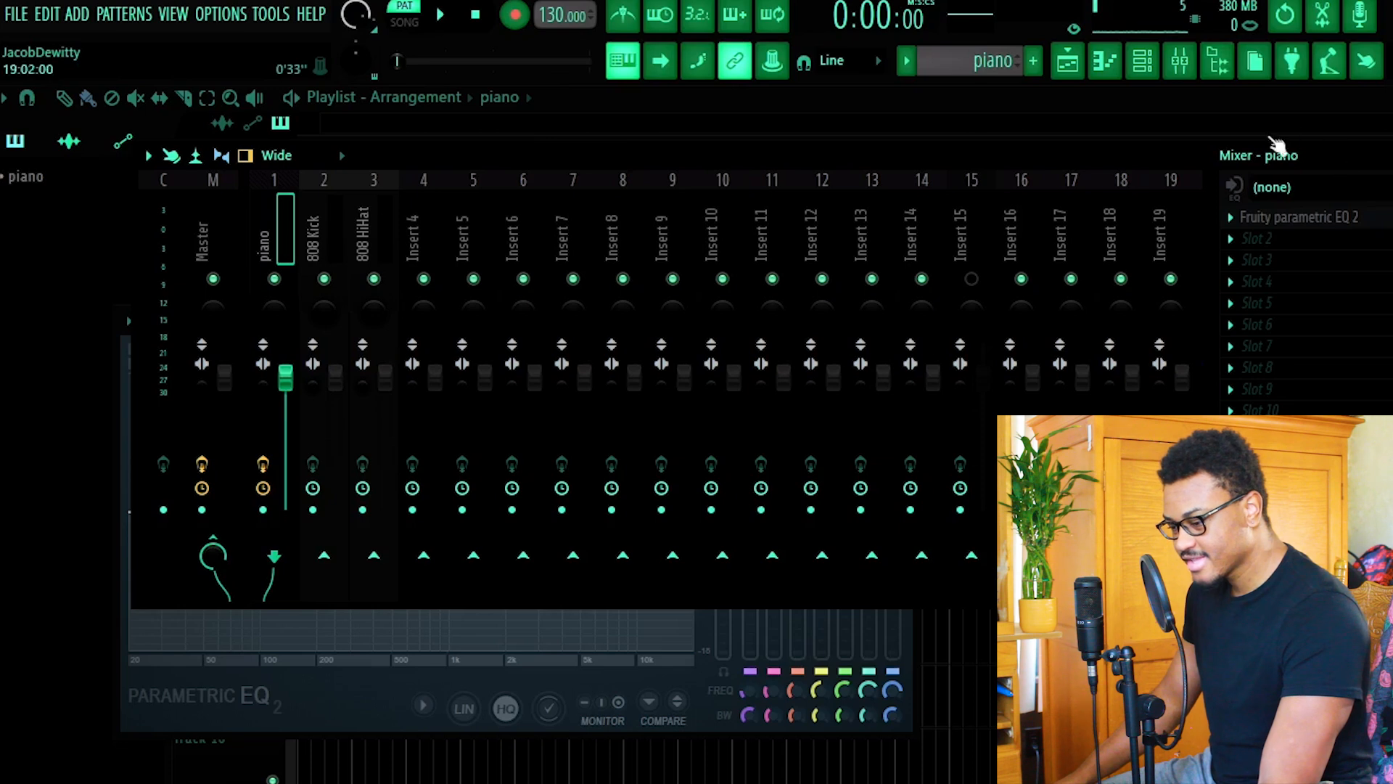
{"action": "left_click", "coordinate": [1292, 222]}
{"action": "left_click", "coordinate": [1264, 238]}
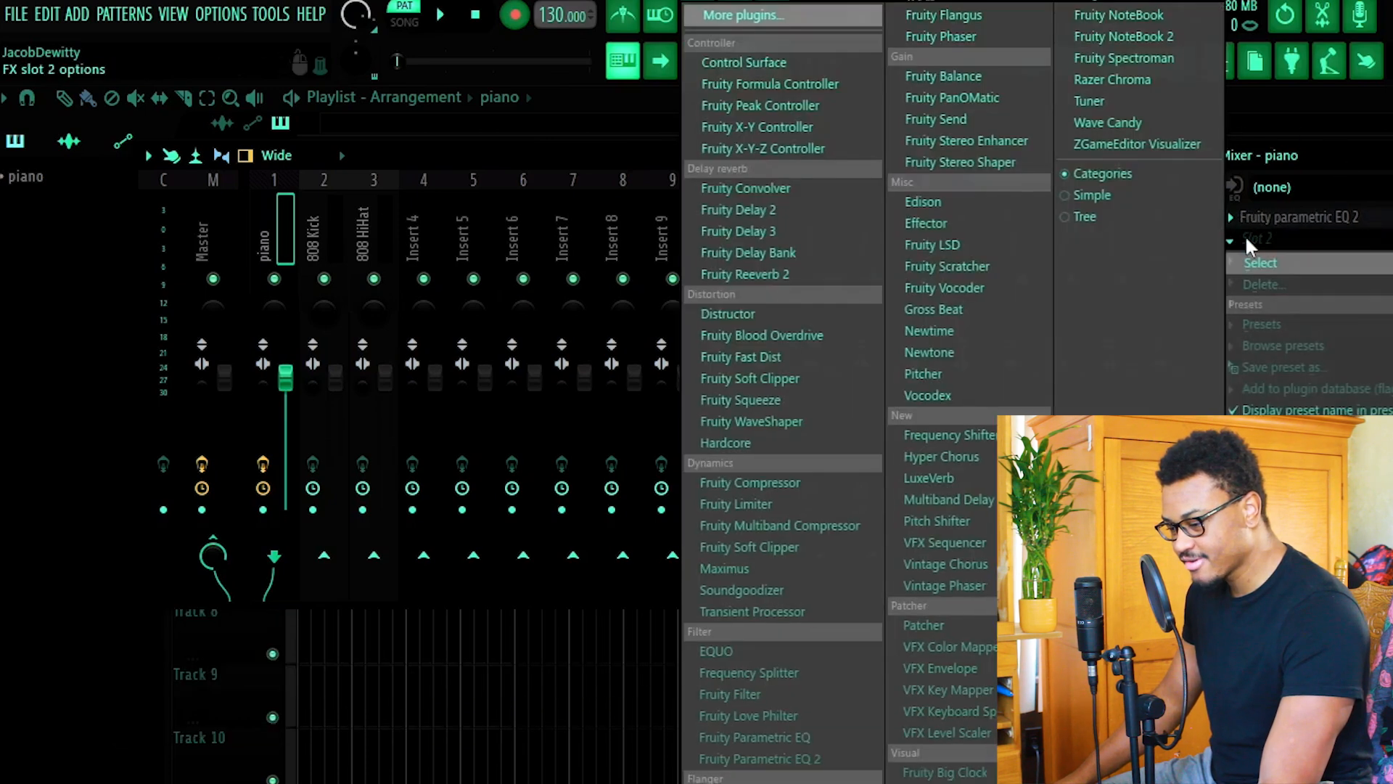
{"action": "left_click", "coordinate": [868, 279]}
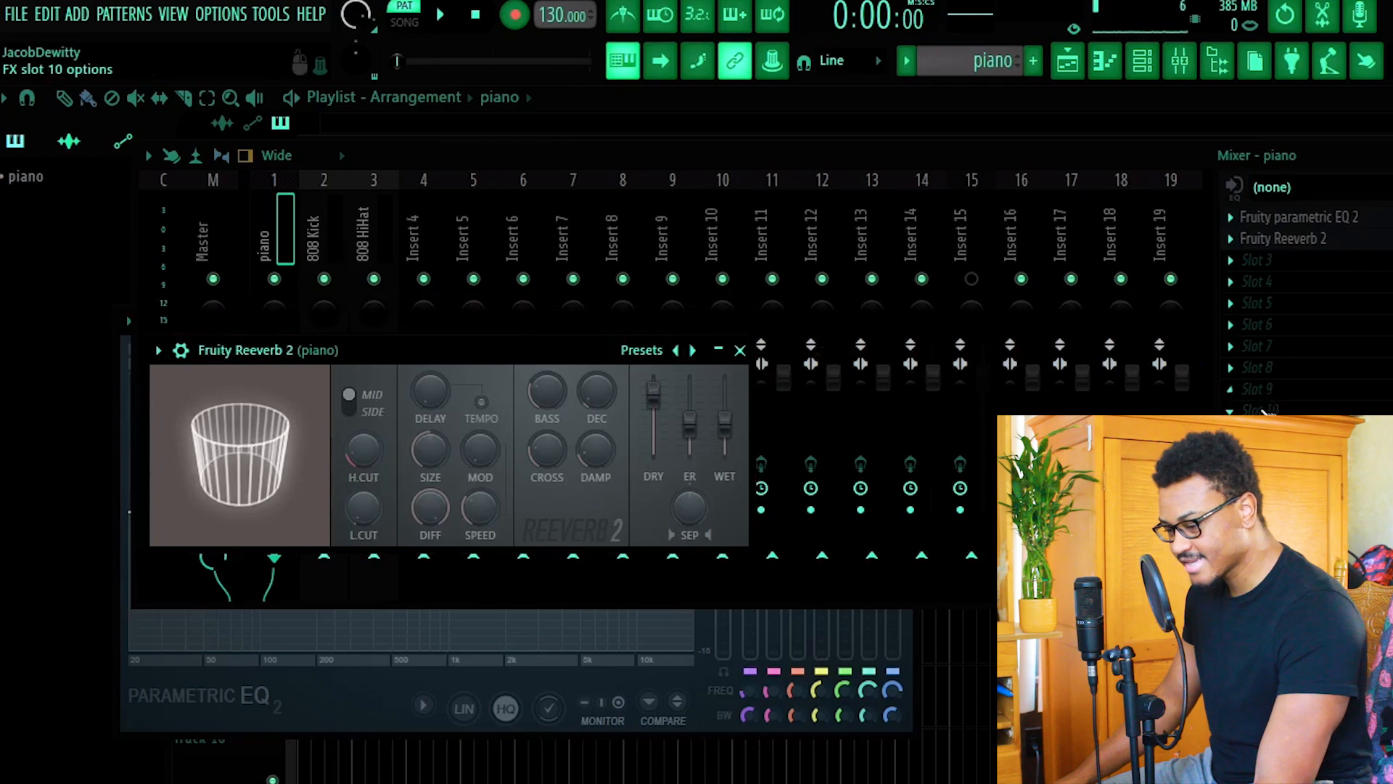
Compare the effect slots of the piano, 808 Kick, 808 HiHat and Insert 4 mixer tracks
{"action": "left_click", "coordinate": [311, 221]}
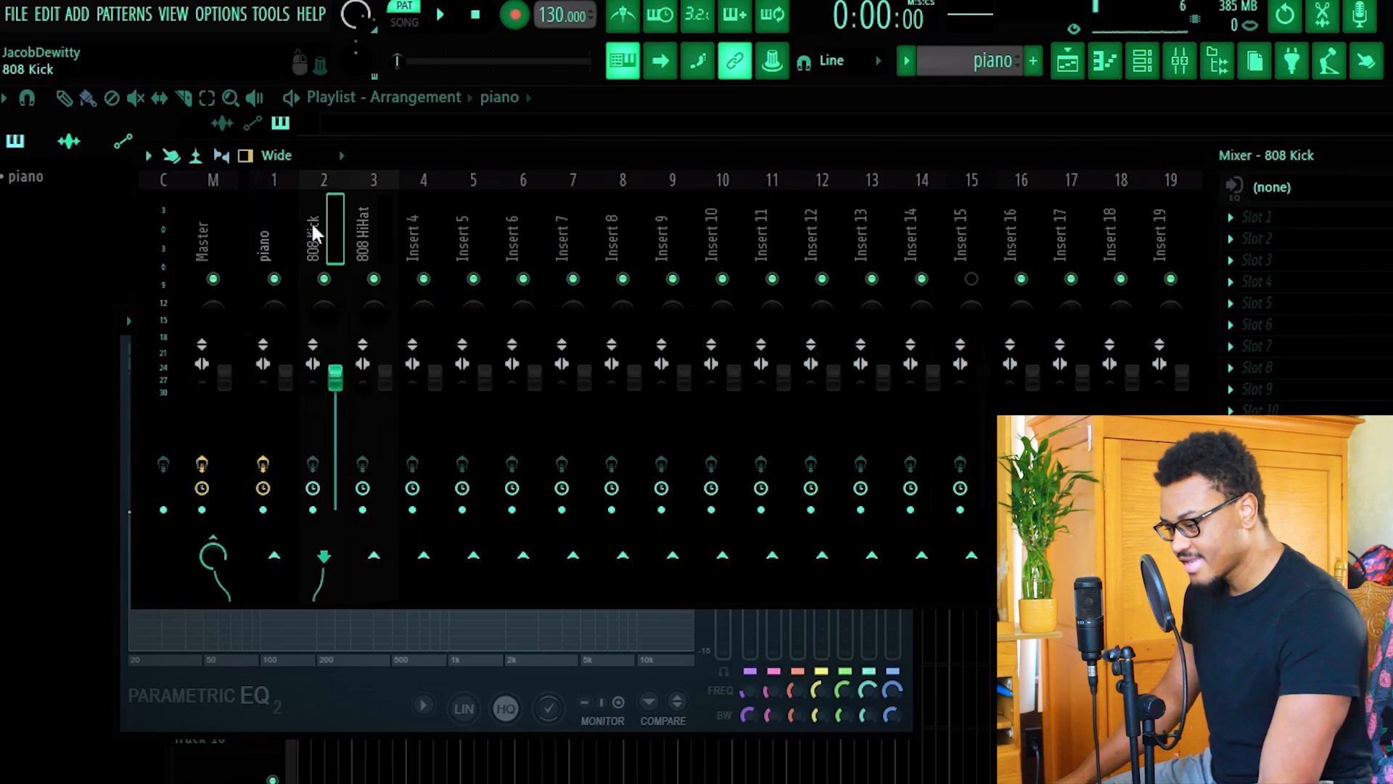
{"action": "left_click", "coordinate": [280, 224]}
{"action": "left_click", "coordinate": [356, 244]}
{"action": "left_click", "coordinate": [341, 241]}
{"action": "left_click", "coordinate": [282, 245]}
{"action": "left_click", "coordinate": [379, 240]}
{"action": "left_click", "coordinate": [287, 247]}
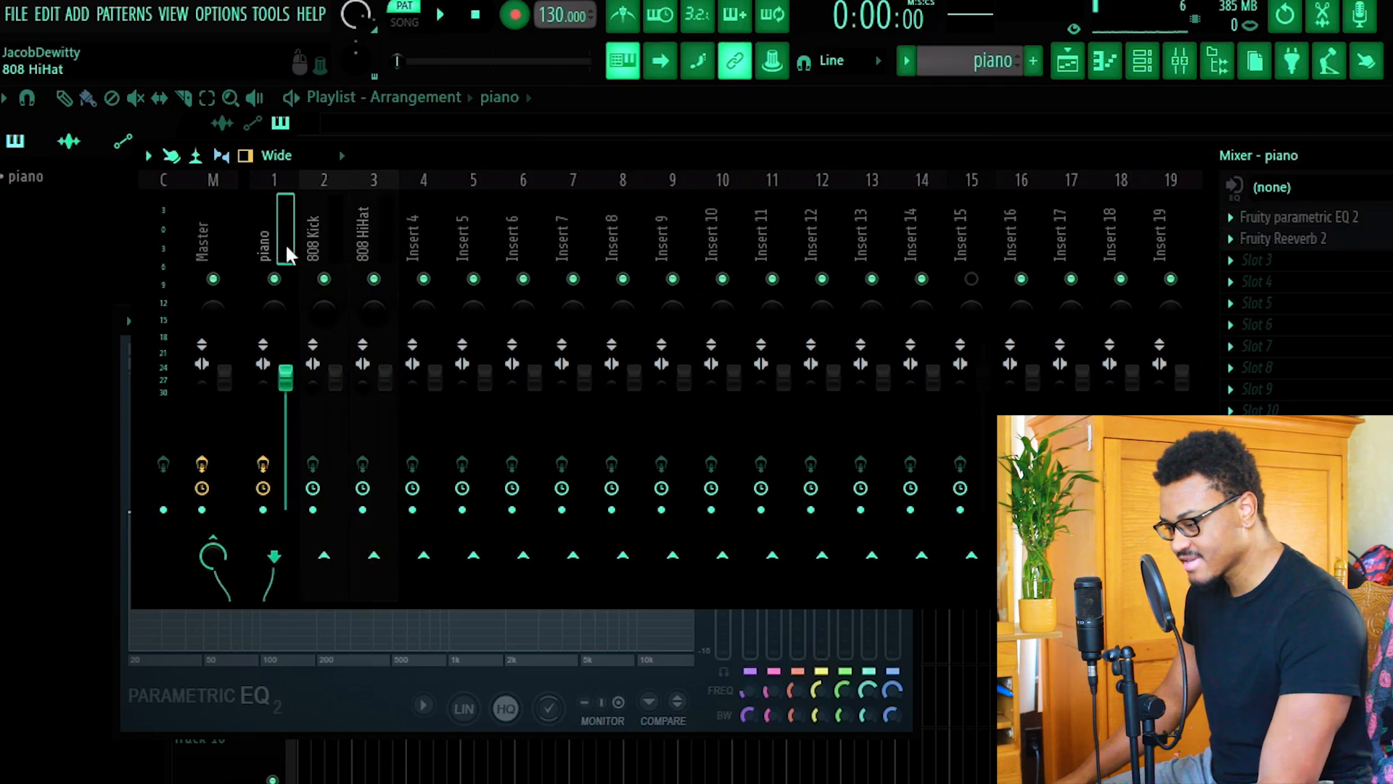
{"action": "left_click", "coordinate": [418, 238]}
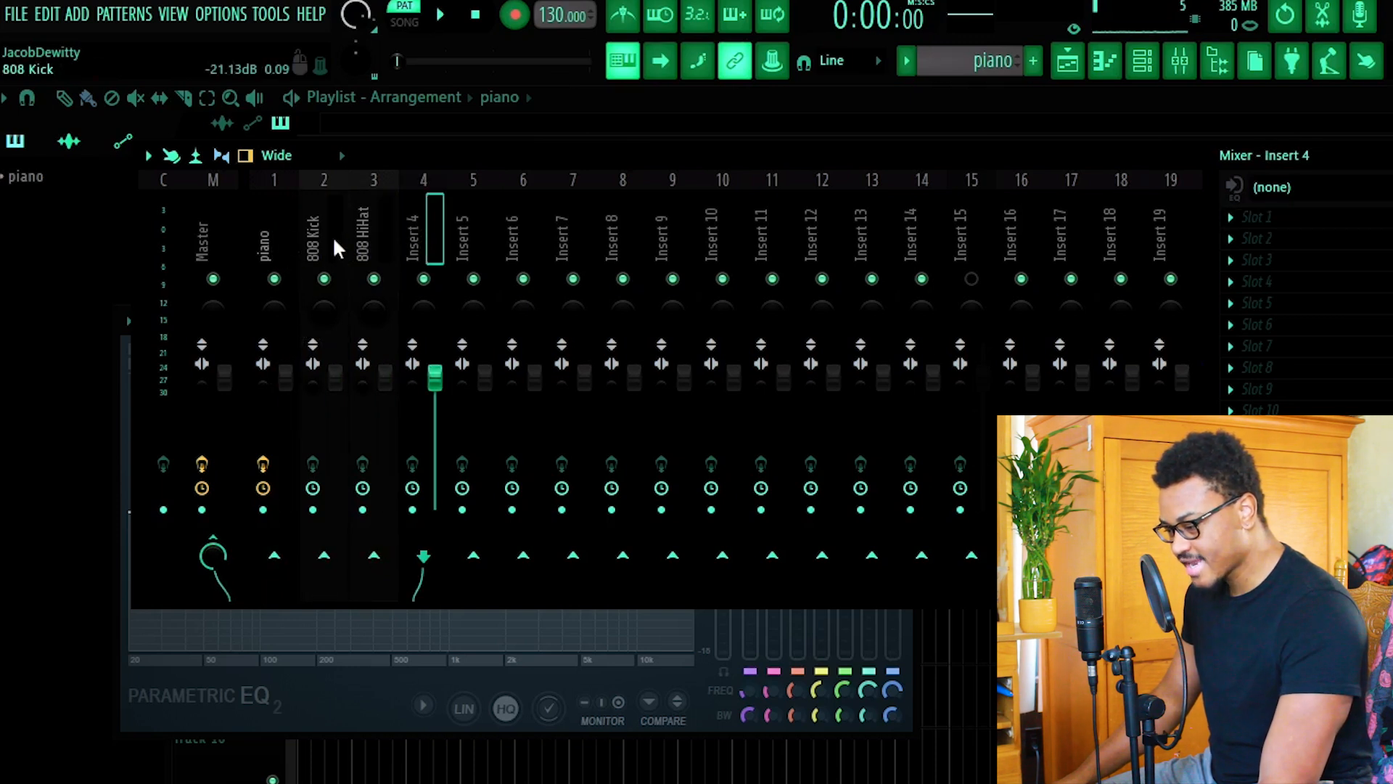
{"action": "left_click", "coordinate": [261, 224]}
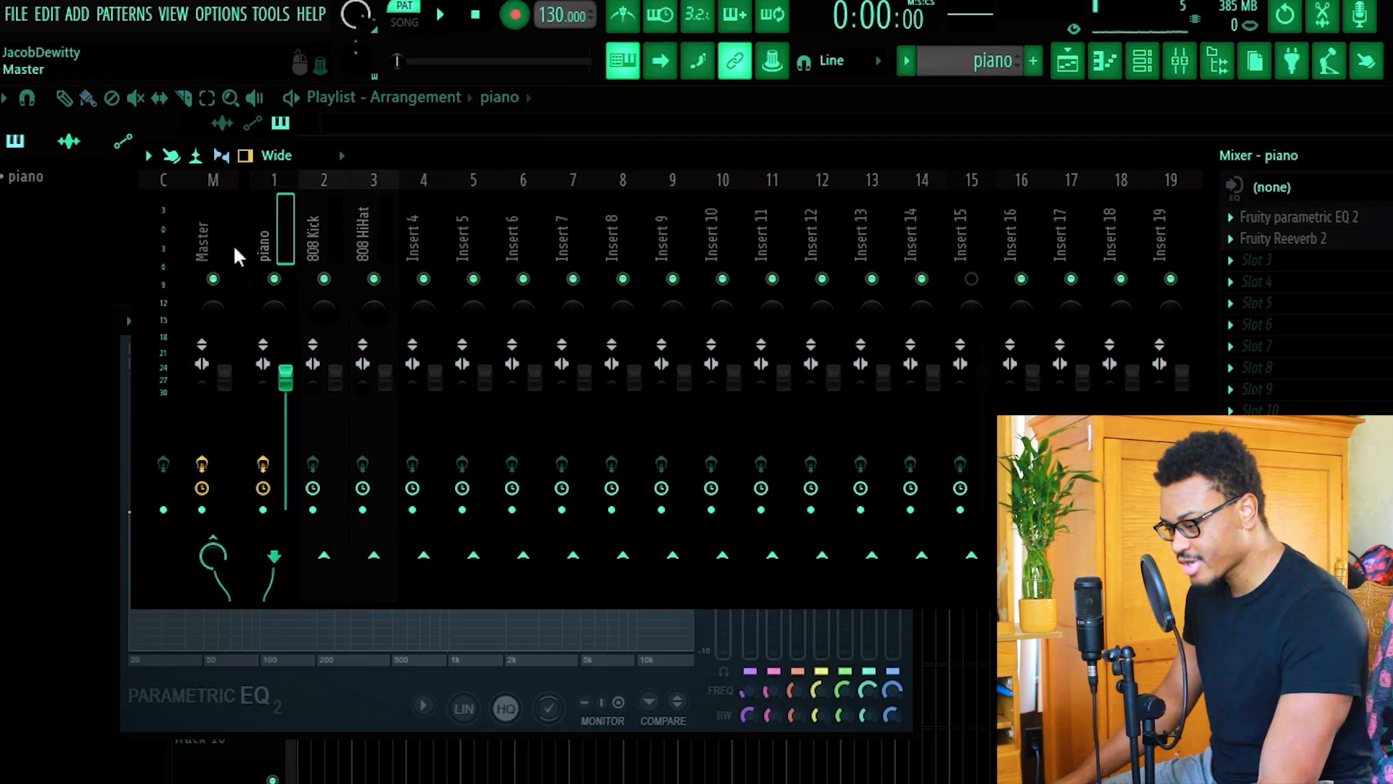
Route the piano mixer track's output to Insert 4 instead of the Master
{"action": "left_click", "coordinate": [210, 236]}
{"action": "left_click", "coordinate": [285, 233]}
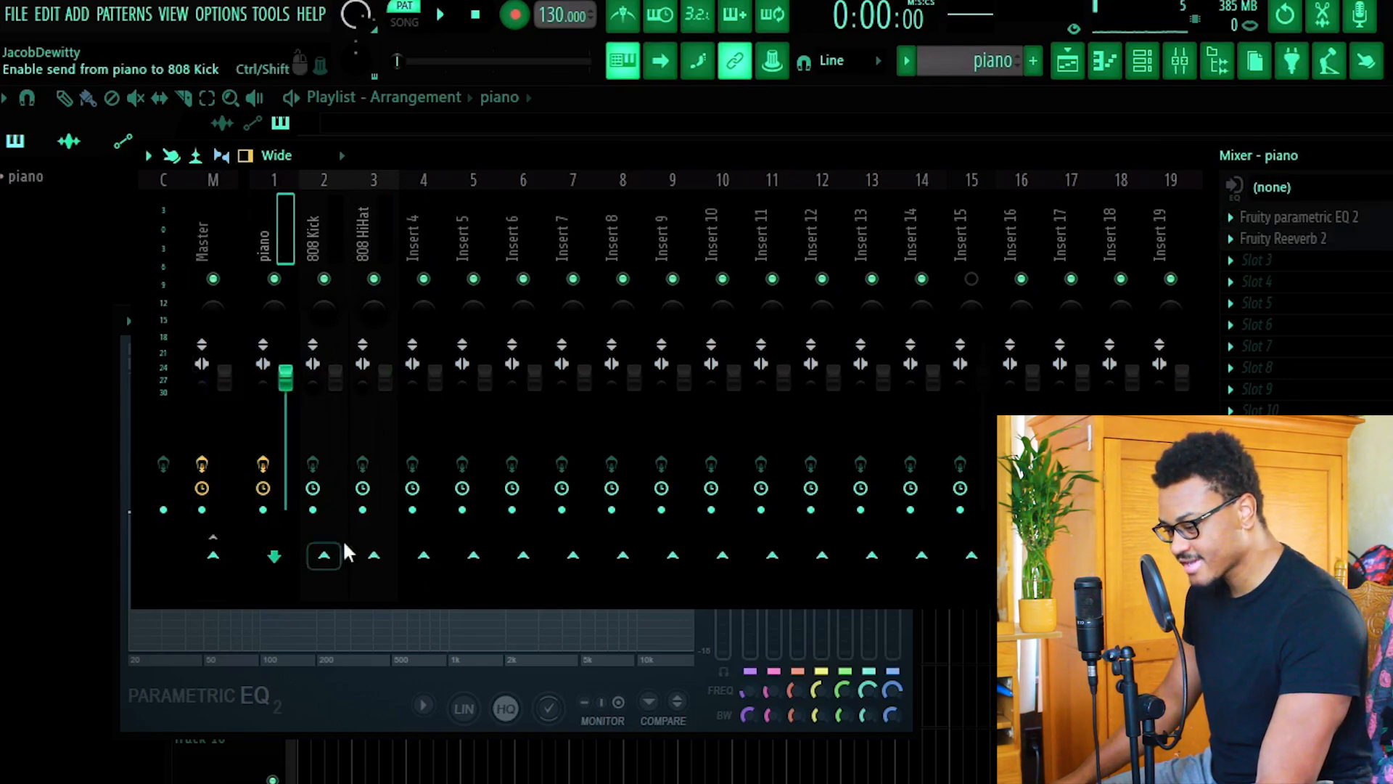
{"action": "left_click", "coordinate": [423, 558]}
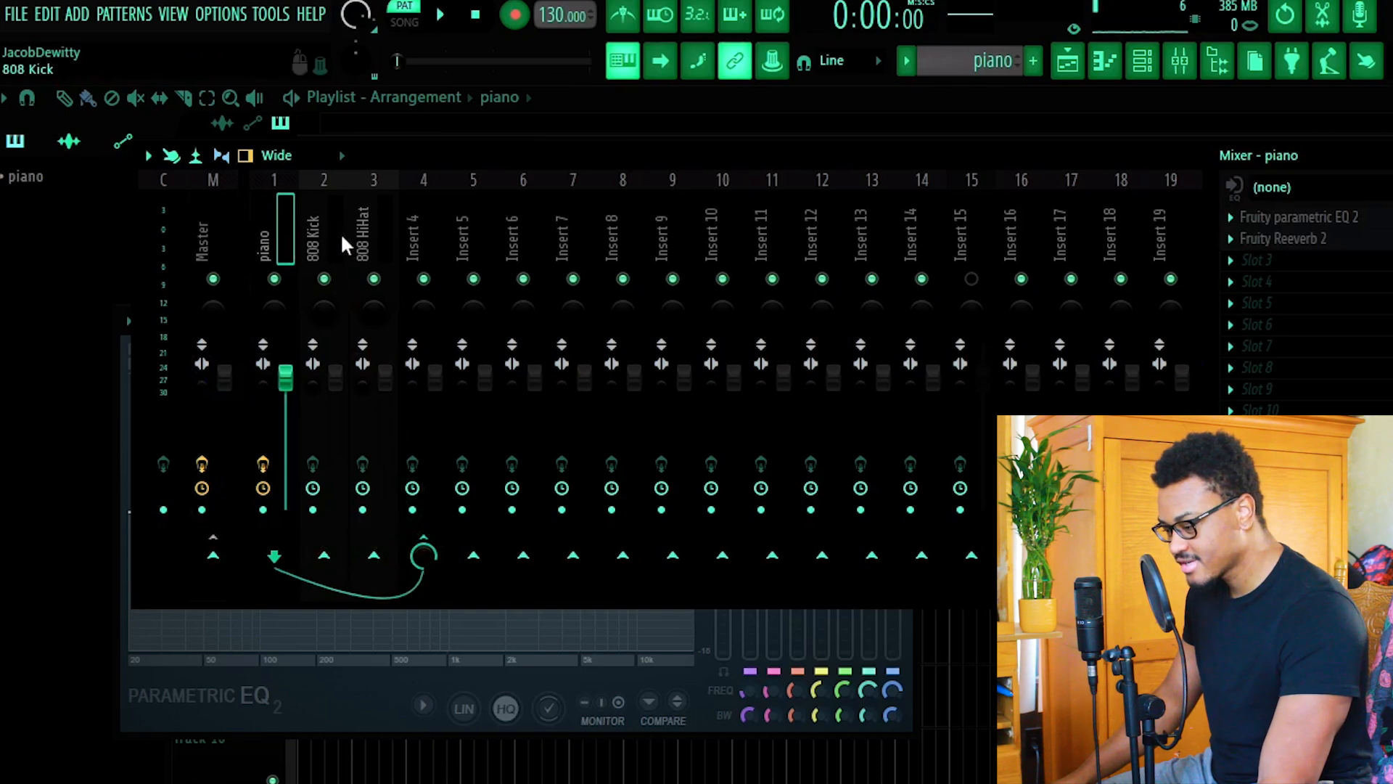
Send the 808 Kick mixer track to Insert 4 instead of the Master, and send the 808 HiHat track to Insert 4 as well
{"action": "left_click", "coordinate": [321, 232]}
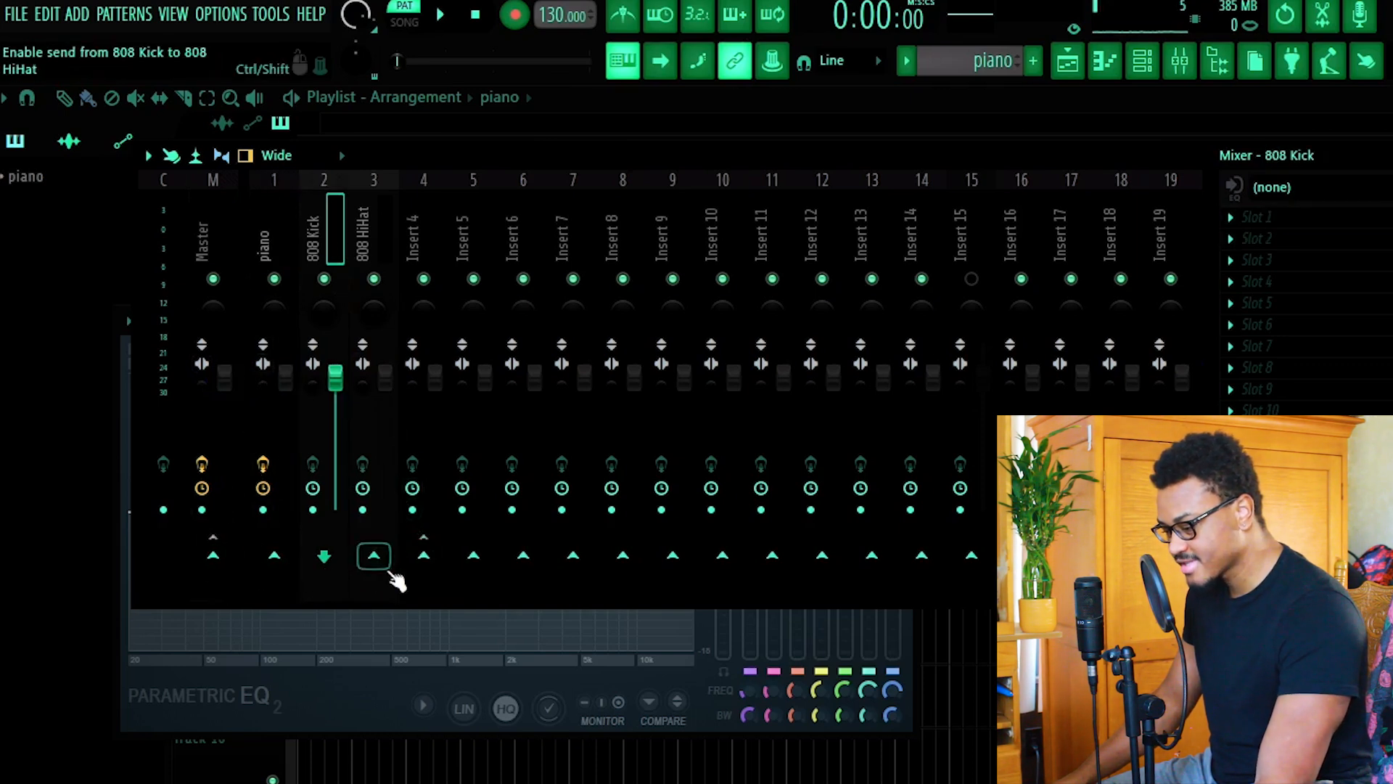
{"action": "left_click", "coordinate": [423, 557]}
{"action": "left_click", "coordinate": [361, 234]}
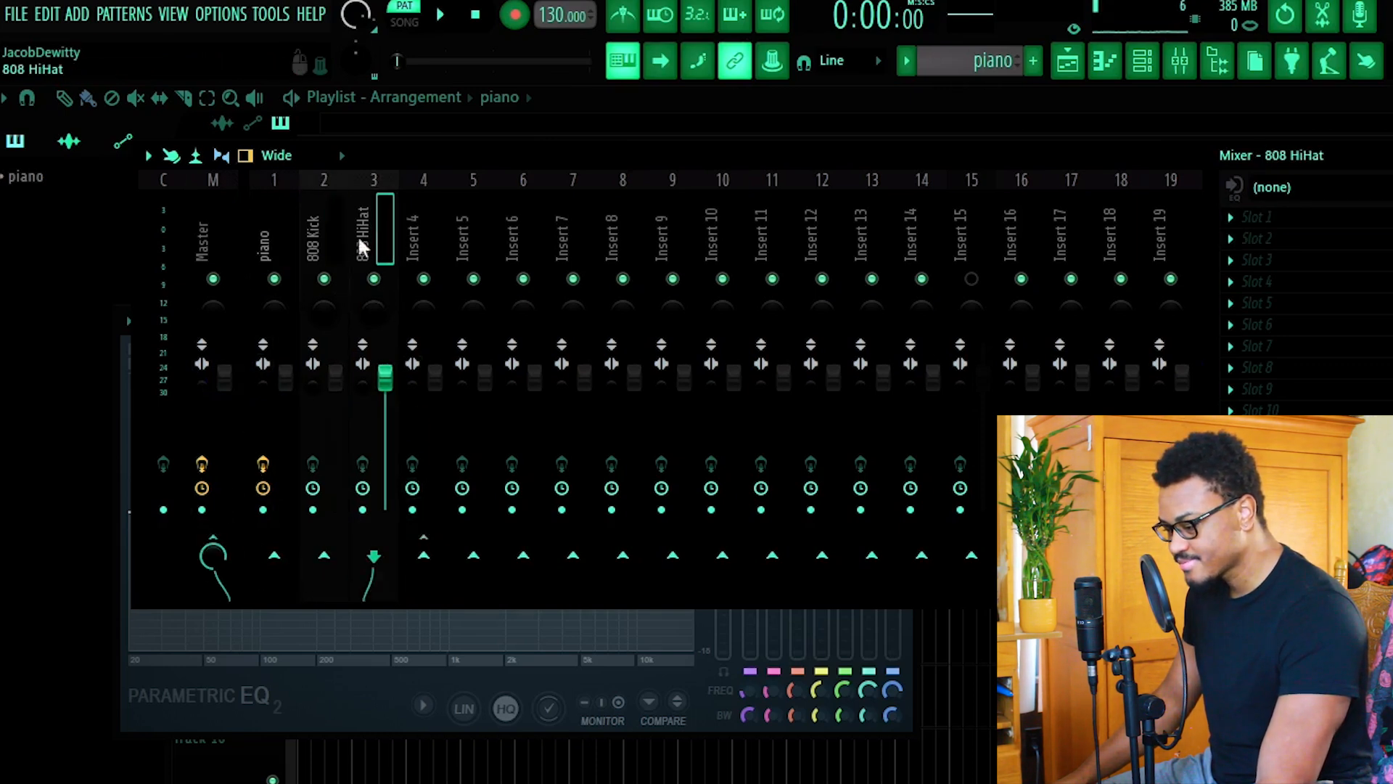
{"action": "left_click", "coordinate": [427, 298]}
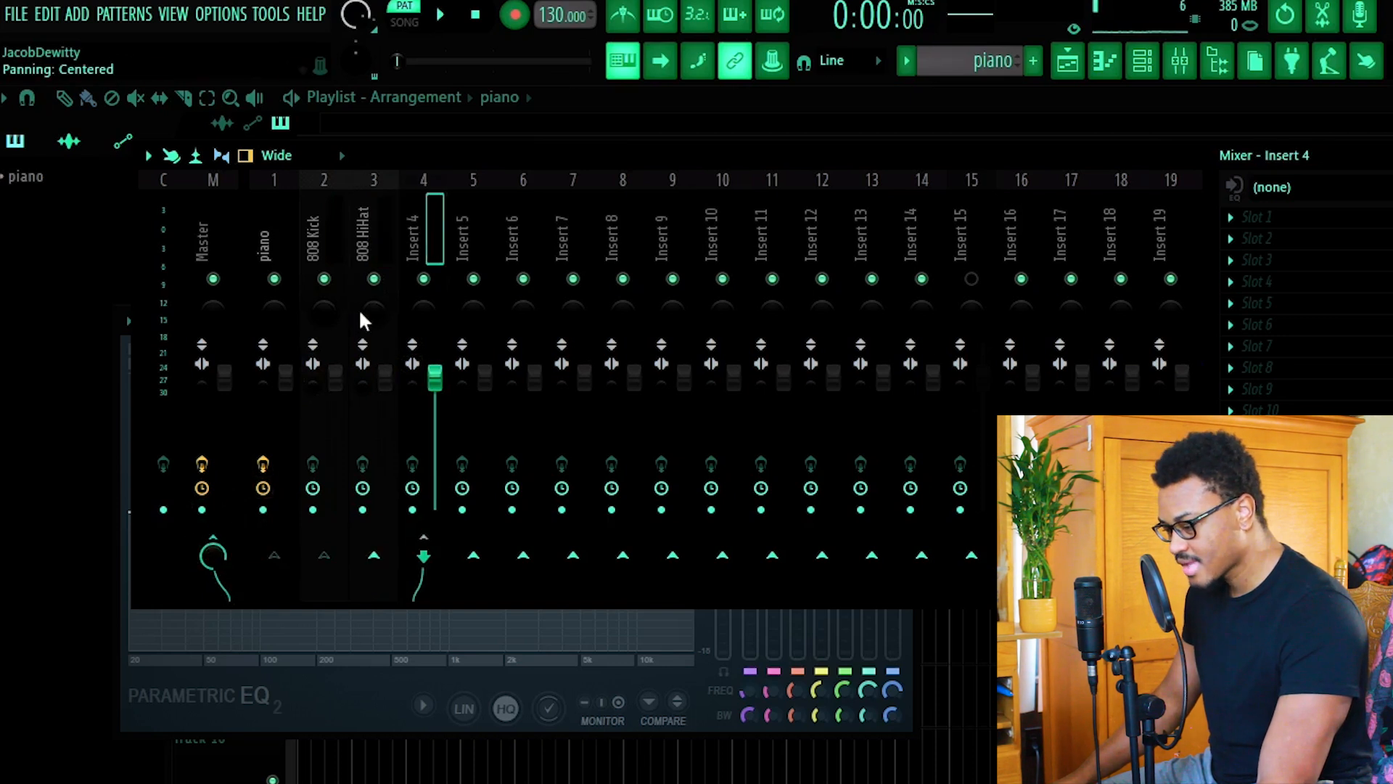
{"action": "left_click_drag", "start_coordinate": [378, 209], "coordinate": [413, 236]}
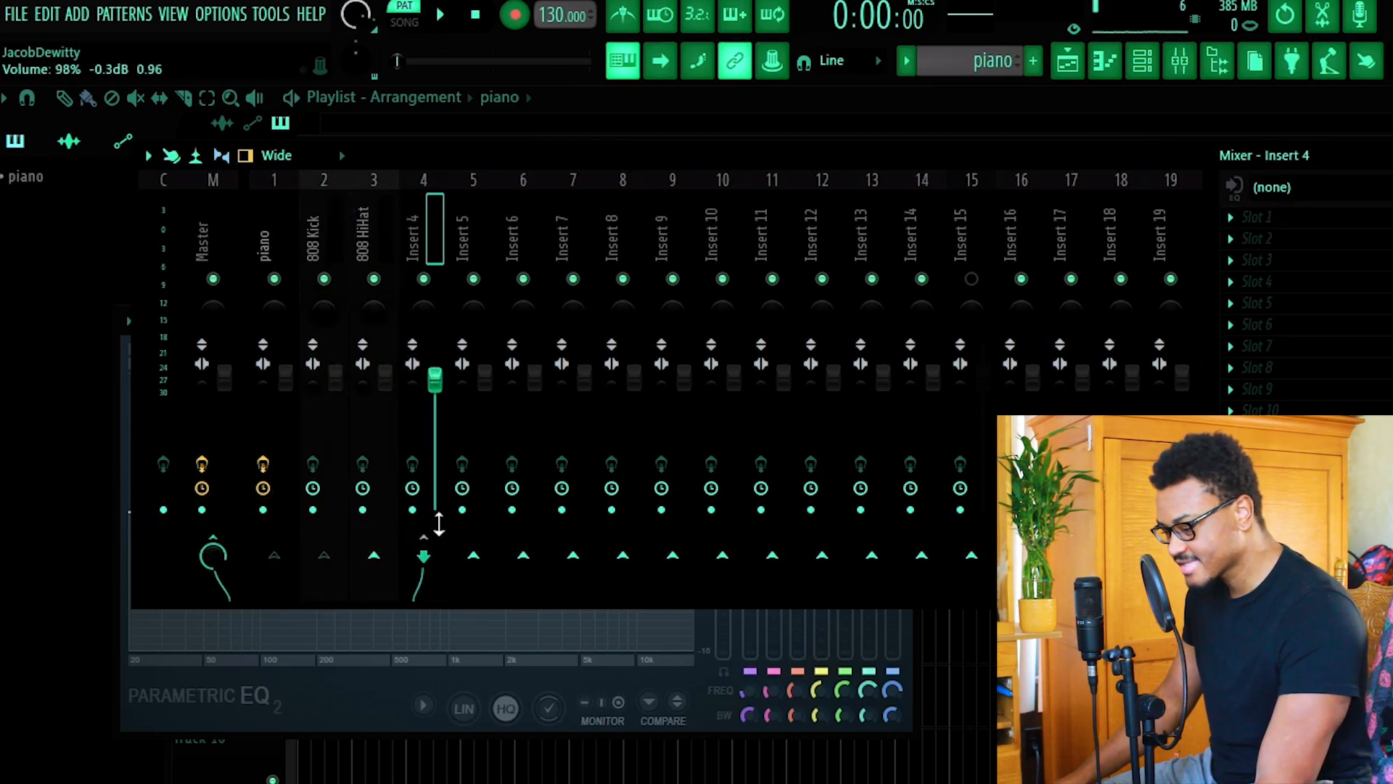
{"action": "left_click", "coordinate": [385, 233]}
{"action": "left_click", "coordinate": [424, 555]}
Load Fruity Reeverb 2 into effect slot 1 of Insert 4 and close the mixer
{"action": "left_click", "coordinate": [415, 253]}
{"action": "left_click", "coordinate": [1248, 217]}
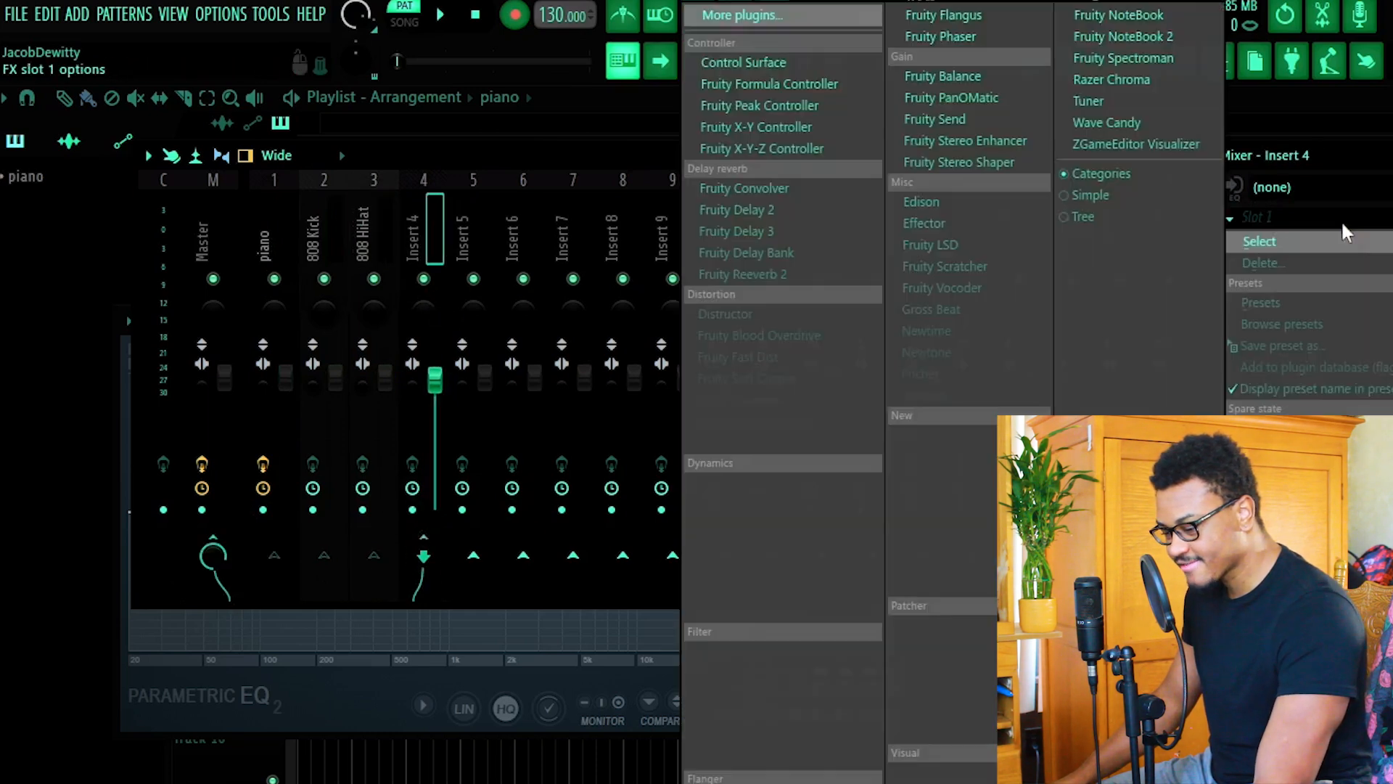
{"action": "left_click", "coordinate": [797, 274]}
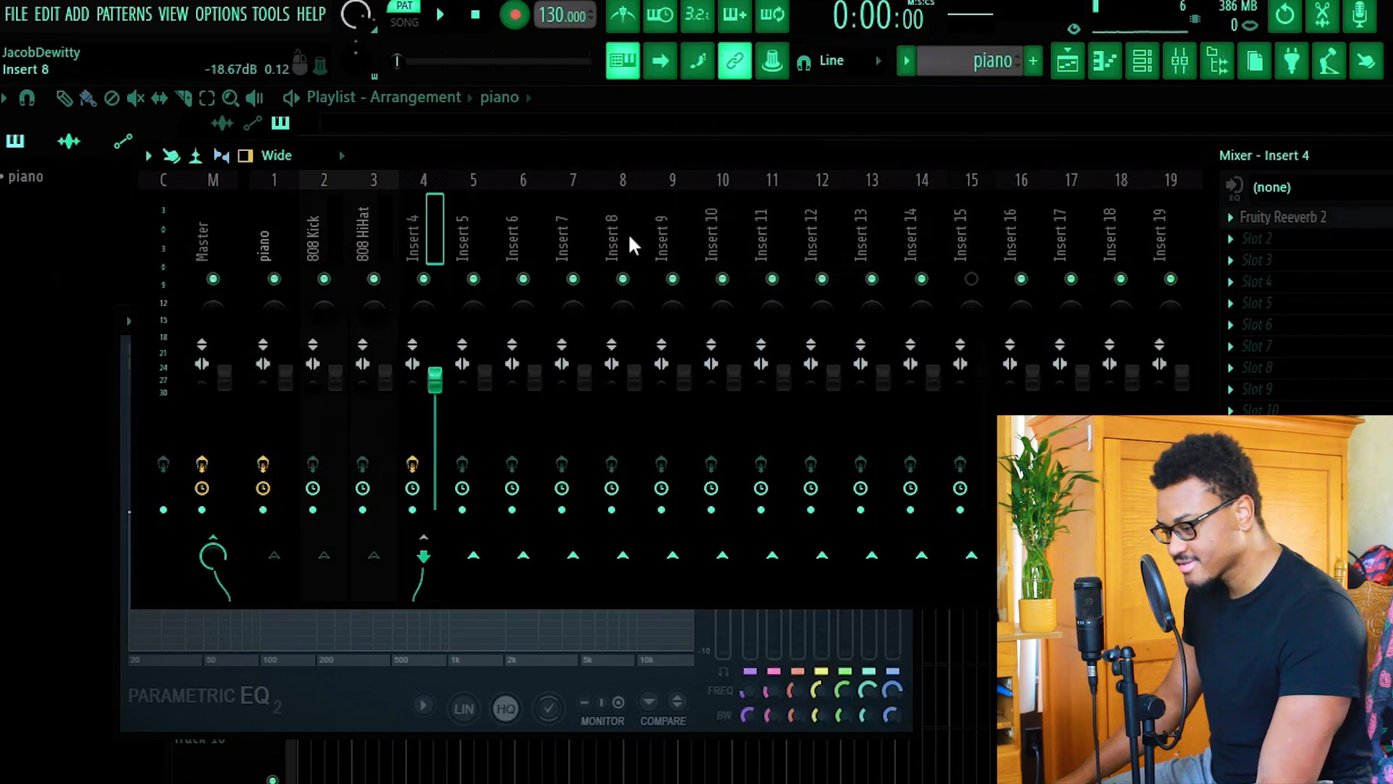
{"action": "left_click", "coordinate": [541, 118]}
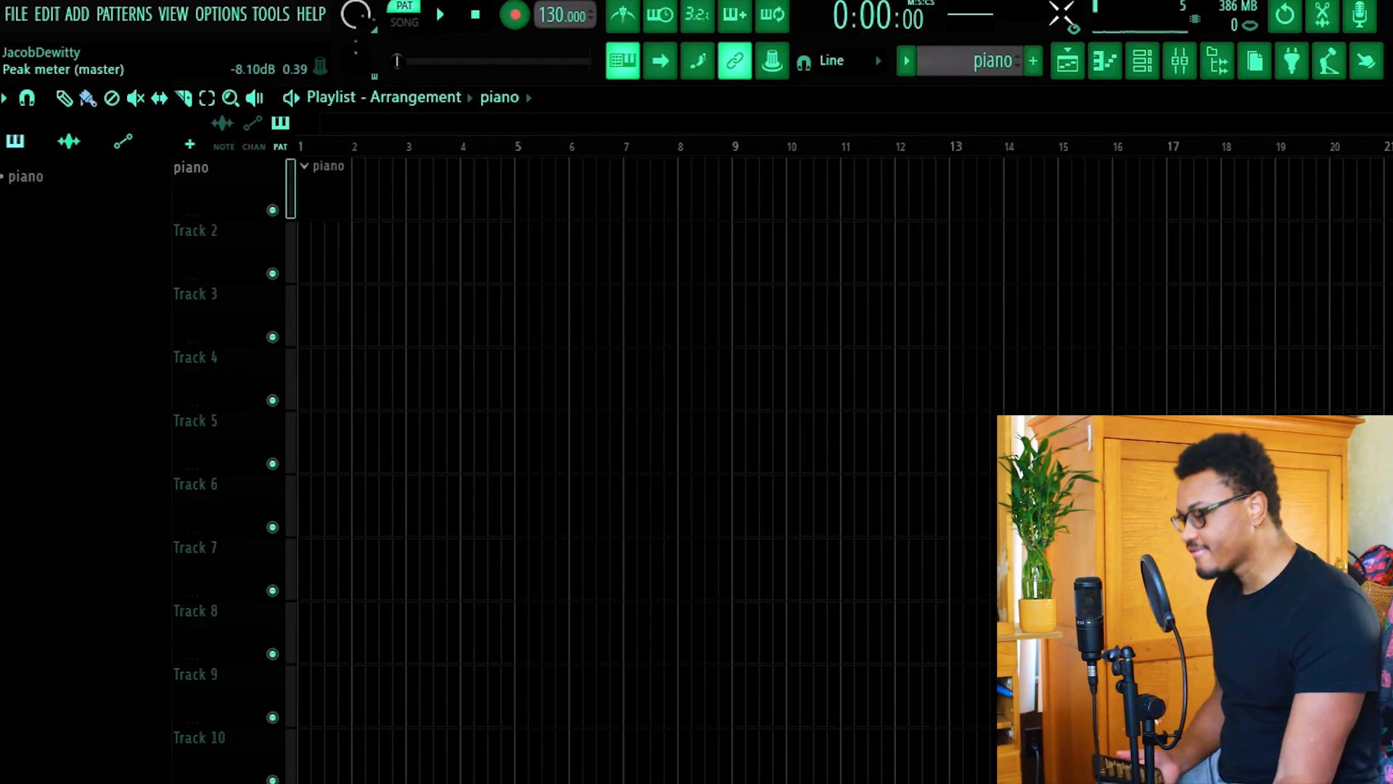
Start exporting the project as a Wave file
{"action": "left_click", "coordinate": [16, 13]}
{"action": "mouse_move", "coordinate": [156, 258]}
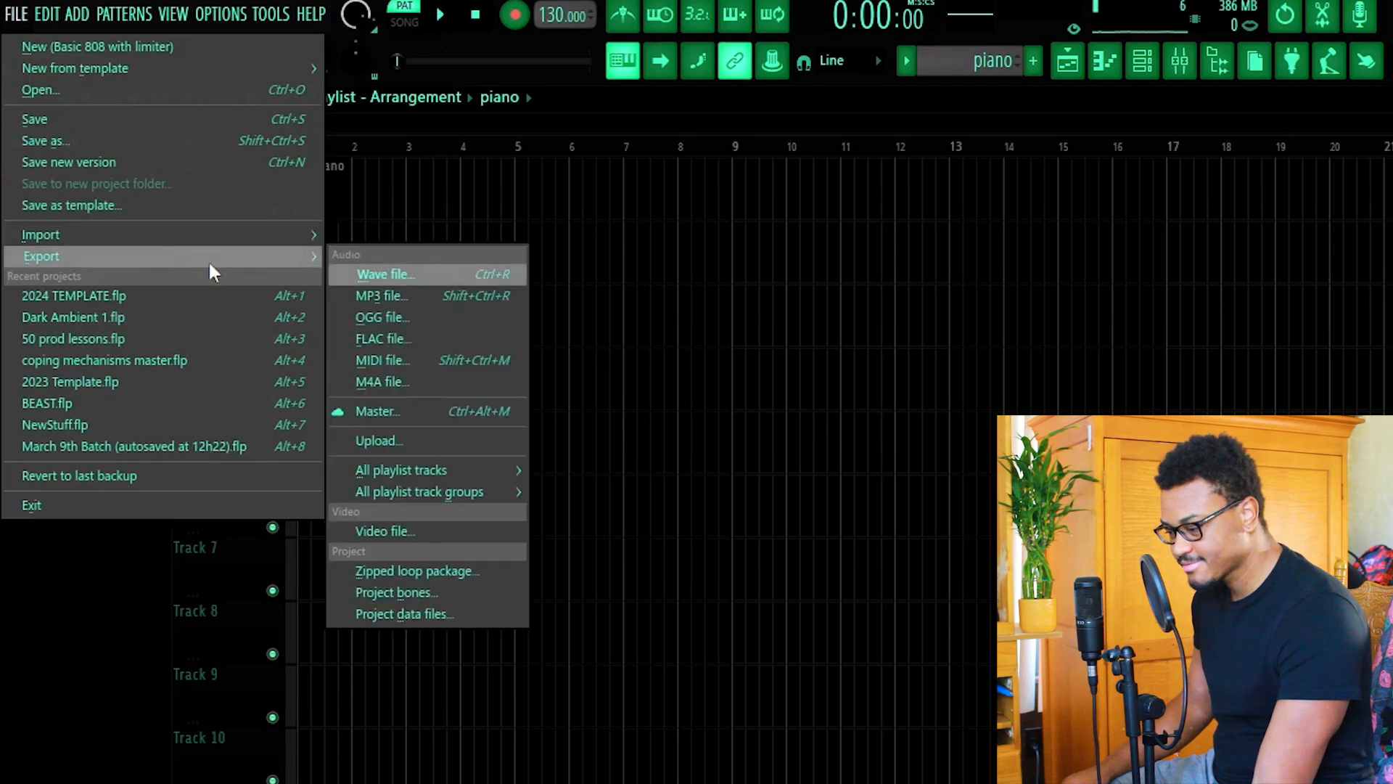
{"action": "left_click", "coordinate": [498, 275]}
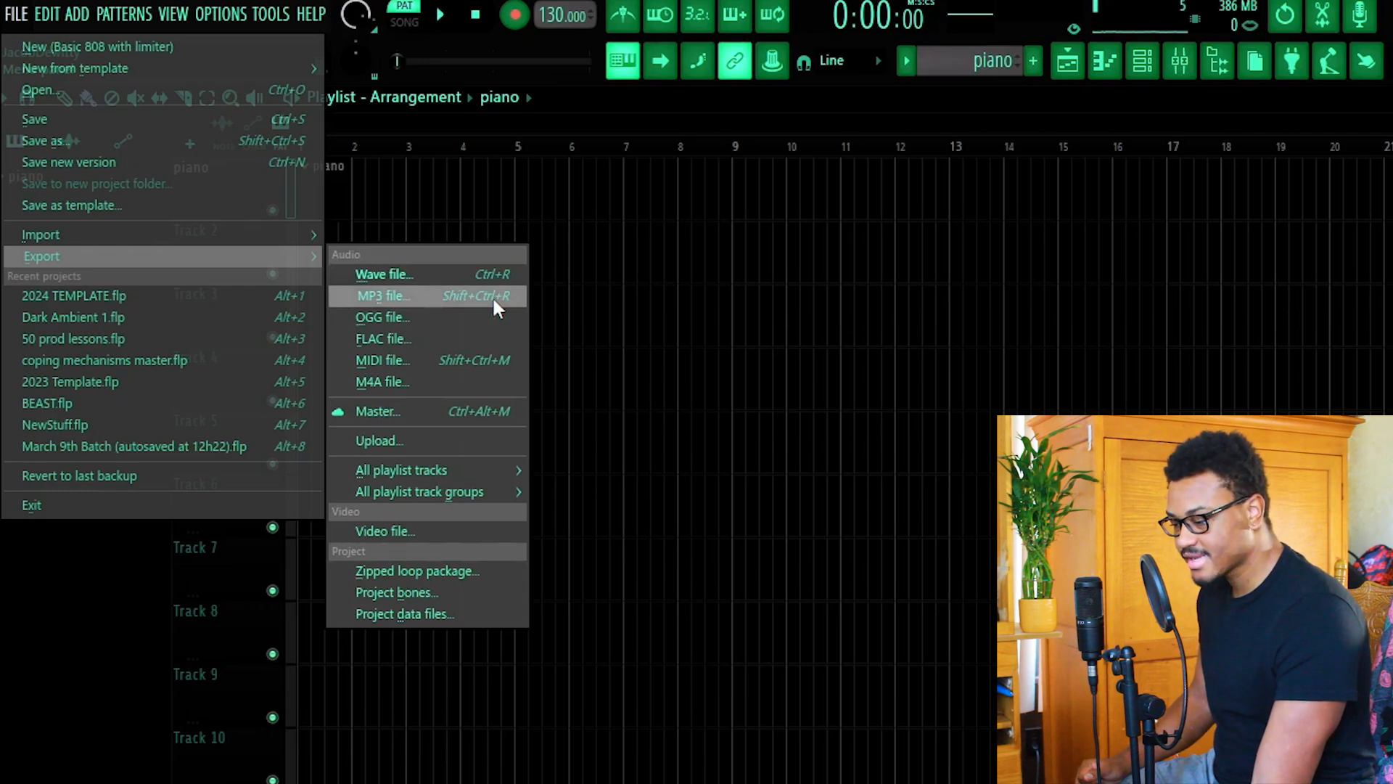
{"action": "left_click", "coordinate": [513, 283]}
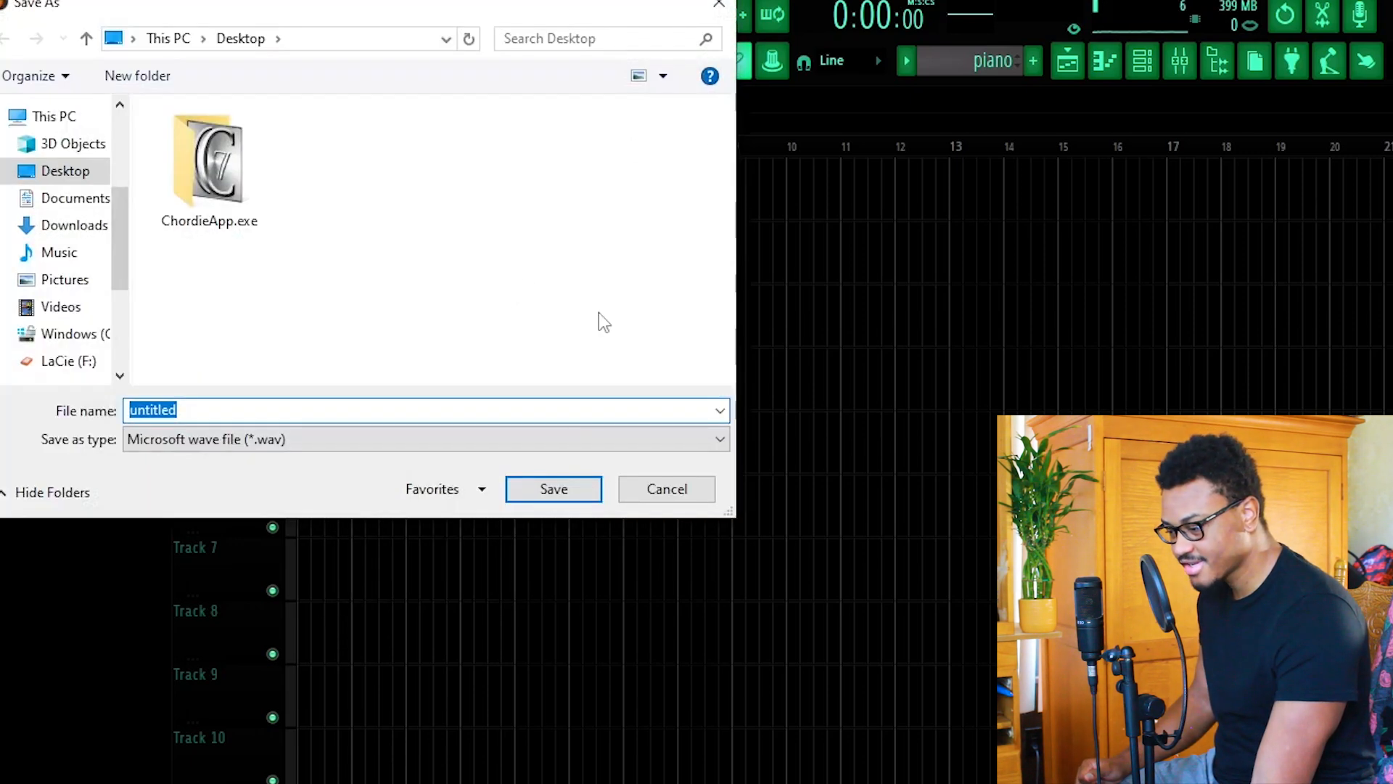